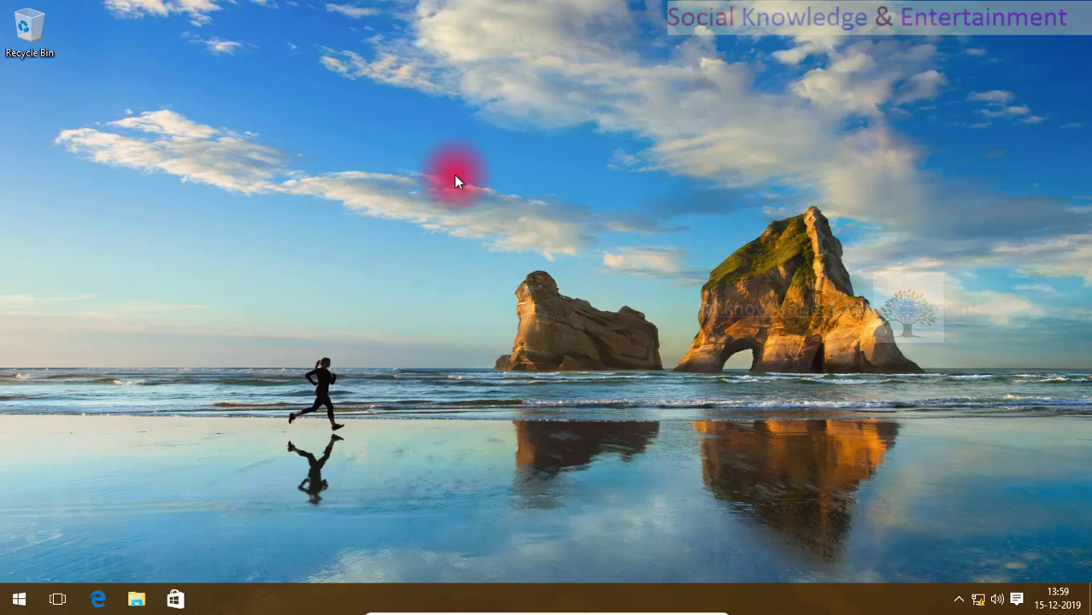
# Refresh the desktop and bring up the Run dialog
pyautogui.rightClick(455, 175)
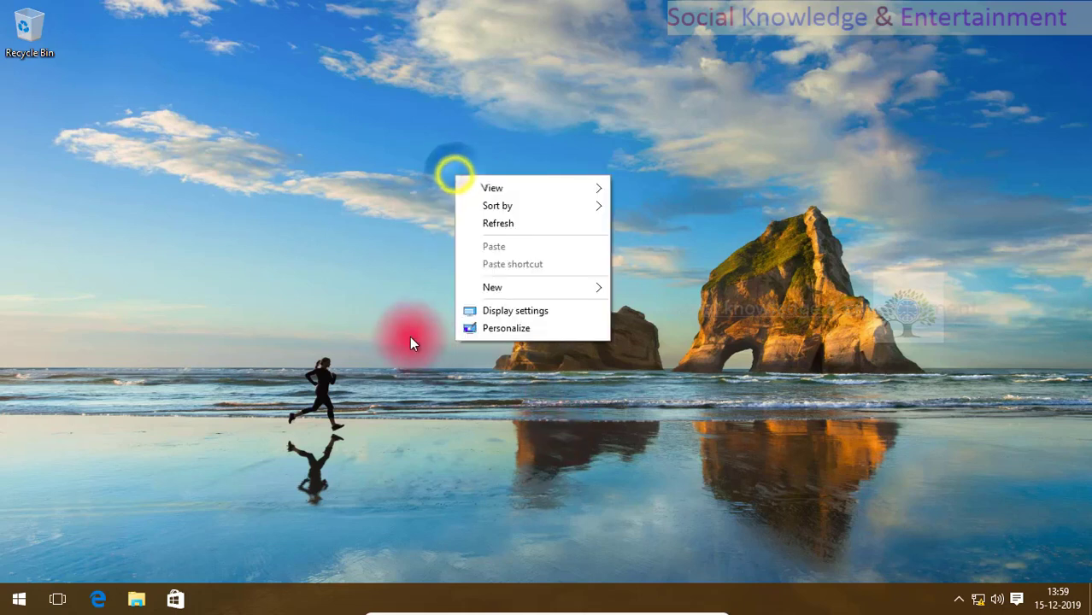
pyautogui.click(500, 228)
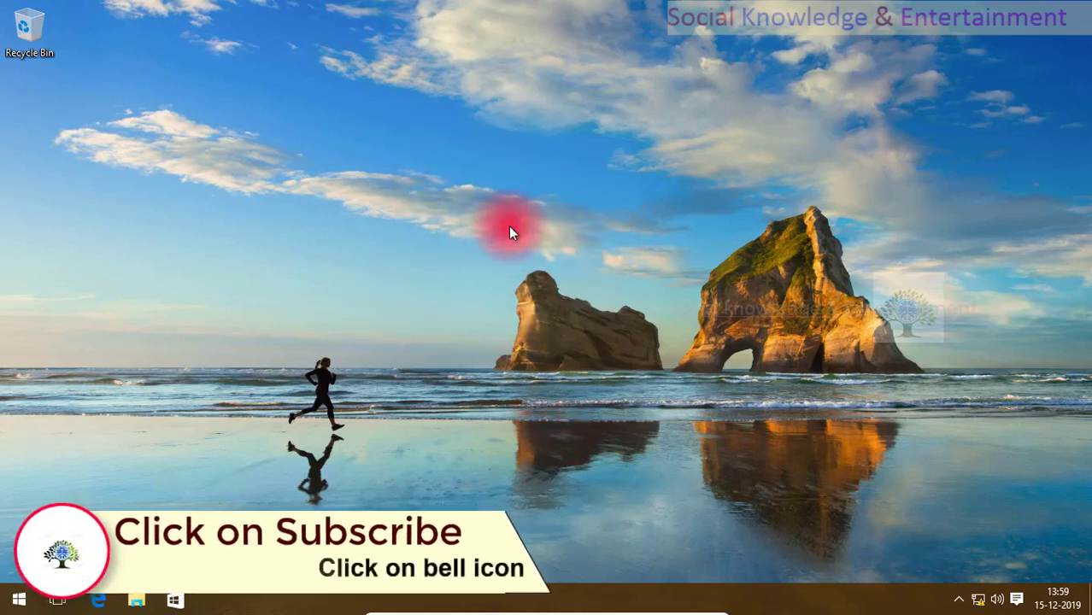
pyautogui.press('super+r')
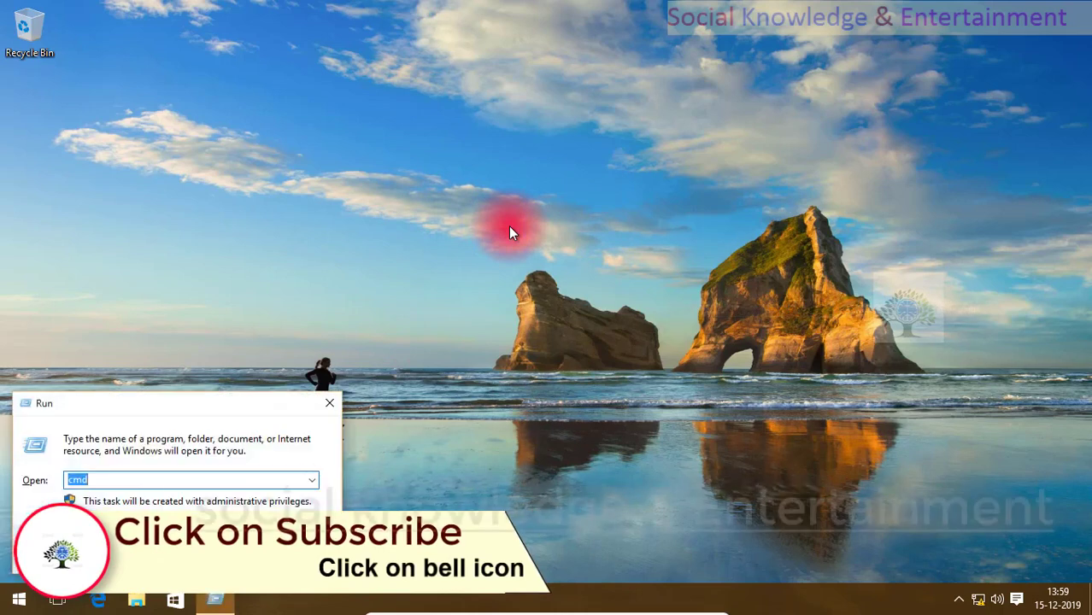
pyautogui.write('gp')
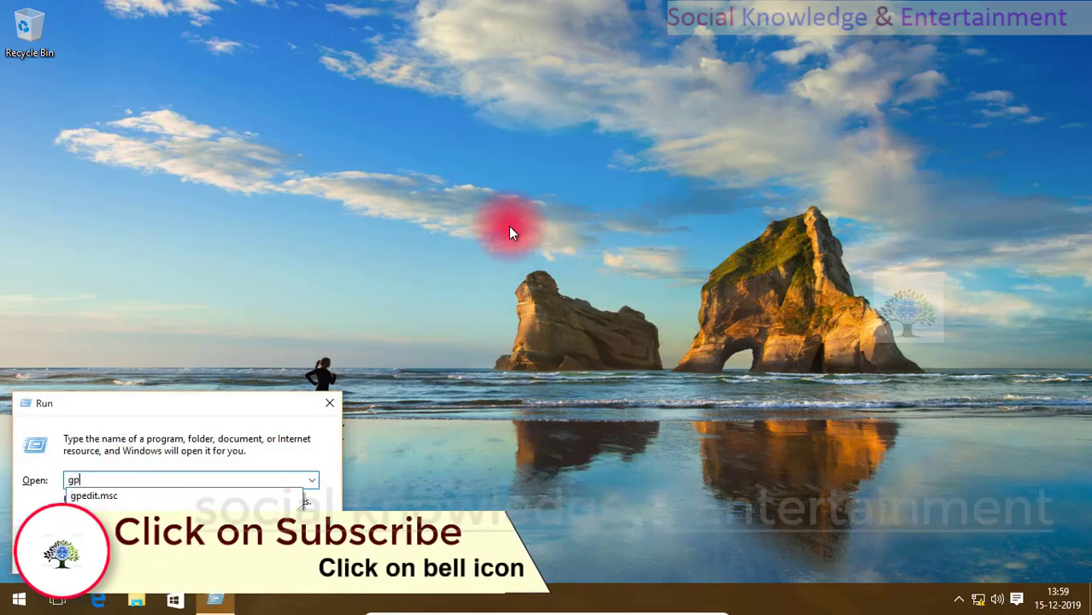
pyautogui.write('up')
pyautogui.press('BackSpace')
pyautogui.press('BackSpace')
pyautogui.press('BackSpace')
pyautogui.press('BackSpace')
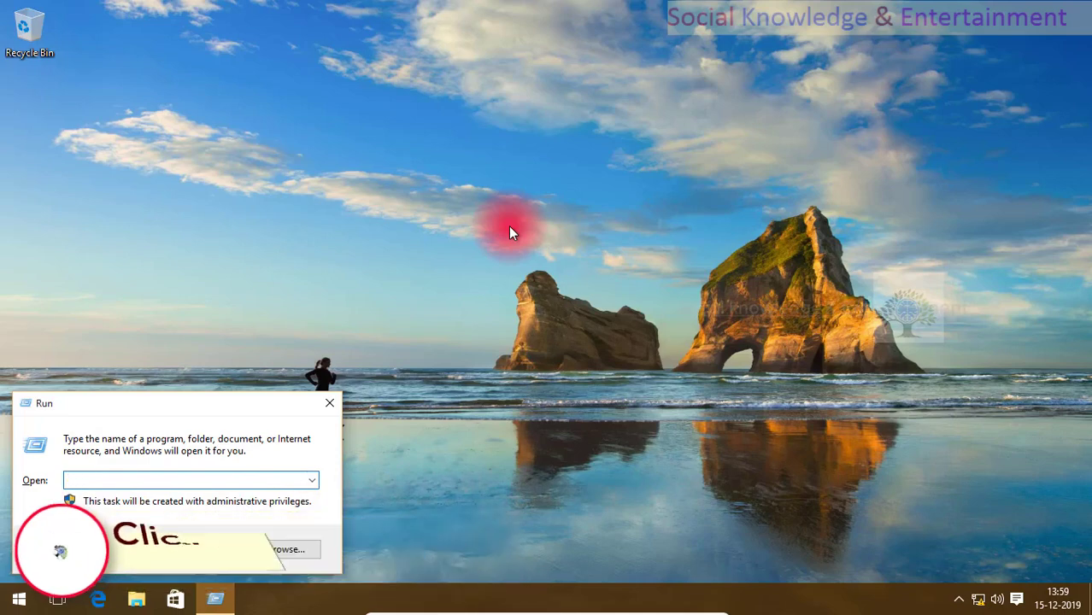
# Launch the Local Group Policy Editor by running gpedit.msc and maximize its window
pyautogui.write('gp')
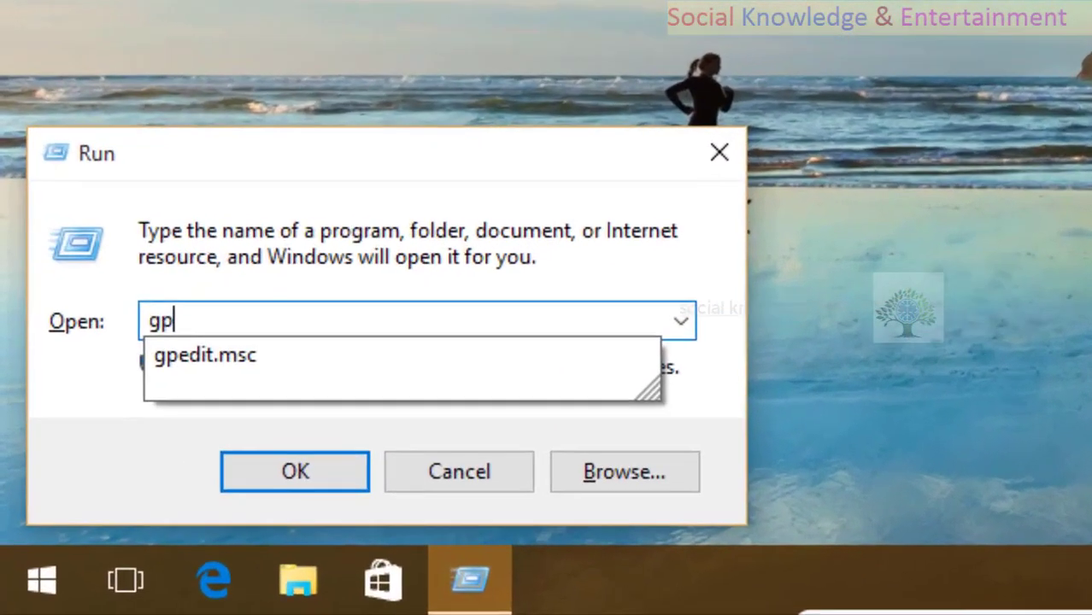
pyautogui.write('edit.')
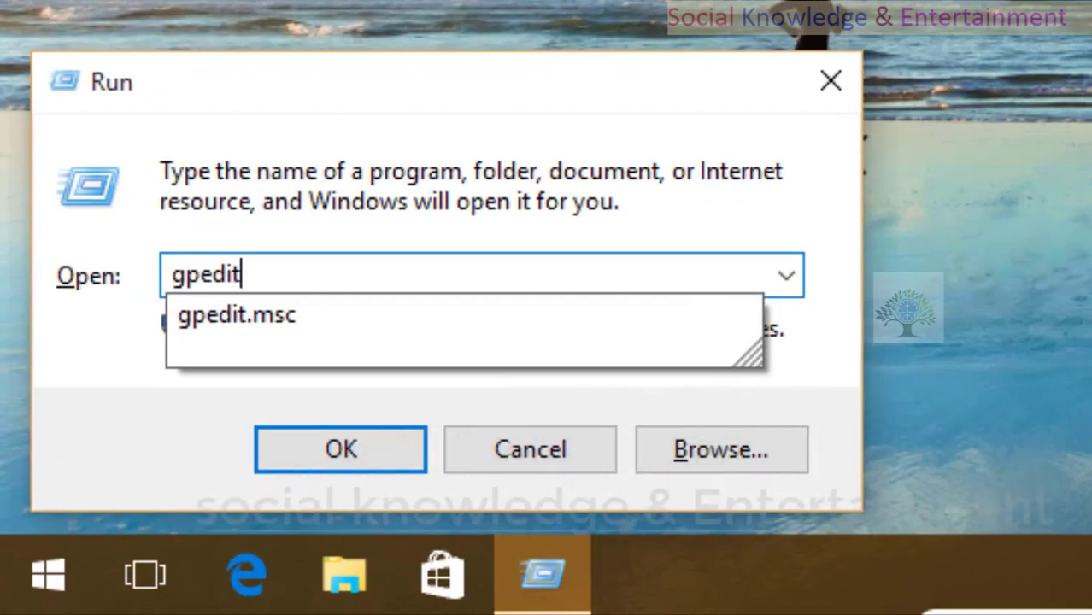
pyautogui.write('msc')
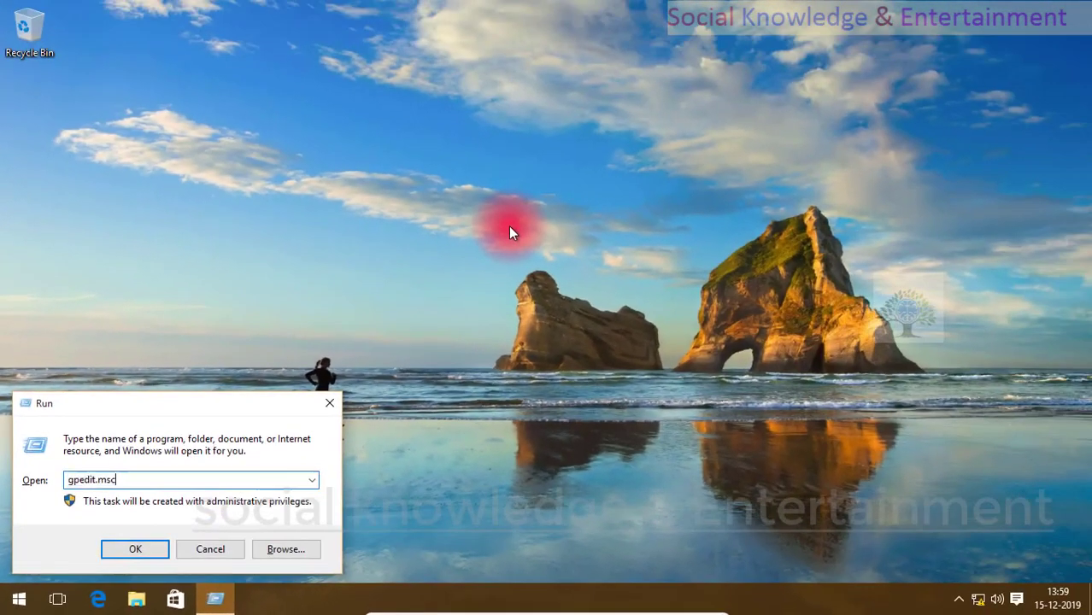
pyautogui.press('Return')
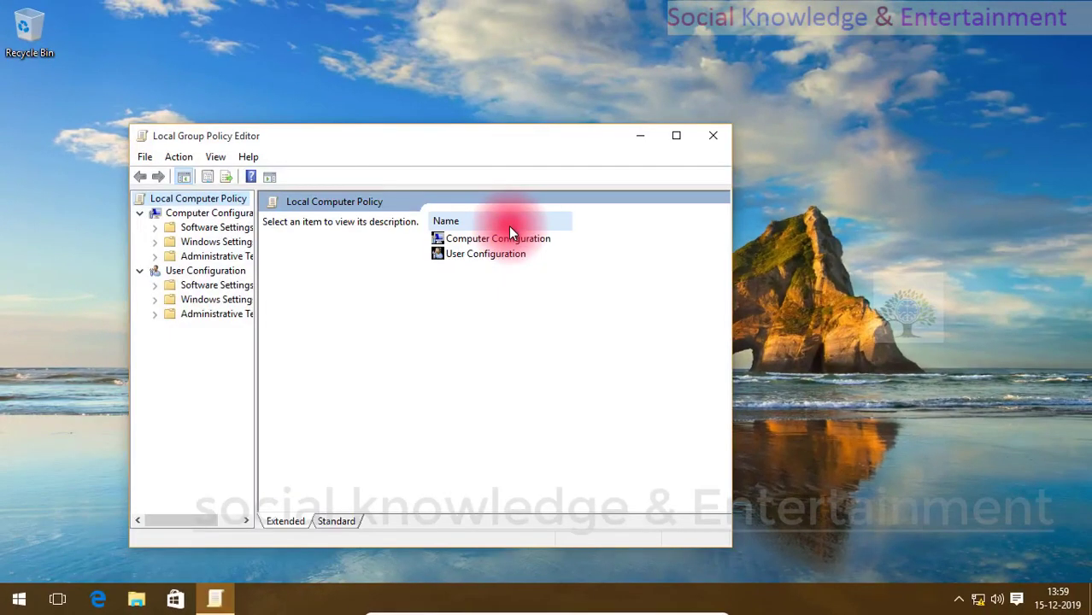
pyautogui.click(677, 135)
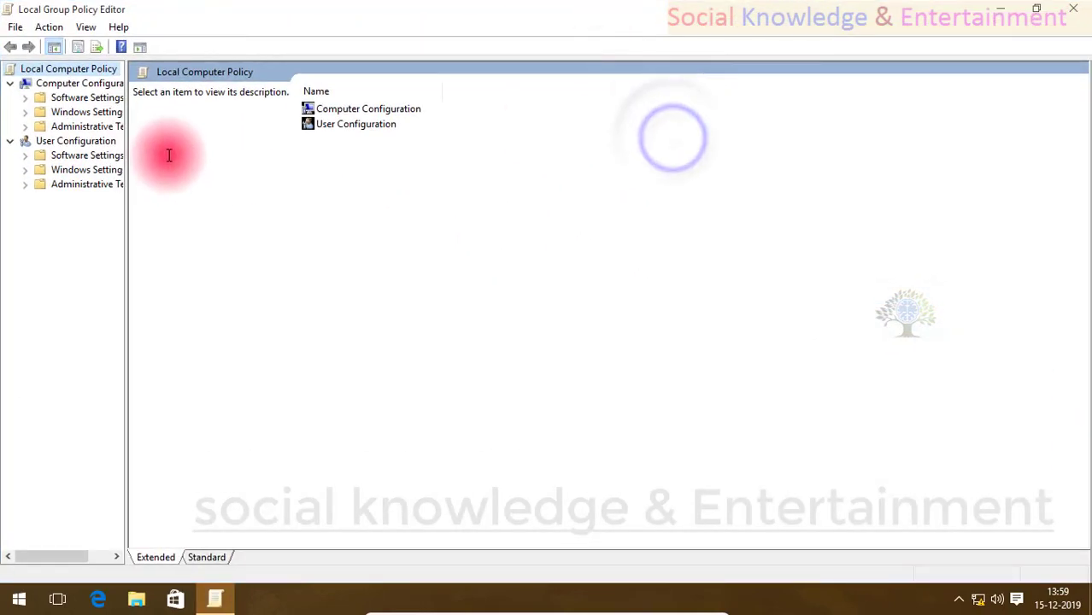
# Widen the console tree, then expand and display the Windows Settings node under Computer Configuration
pyautogui.moveTo(127, 224); pyautogui.dragTo(199, 224)
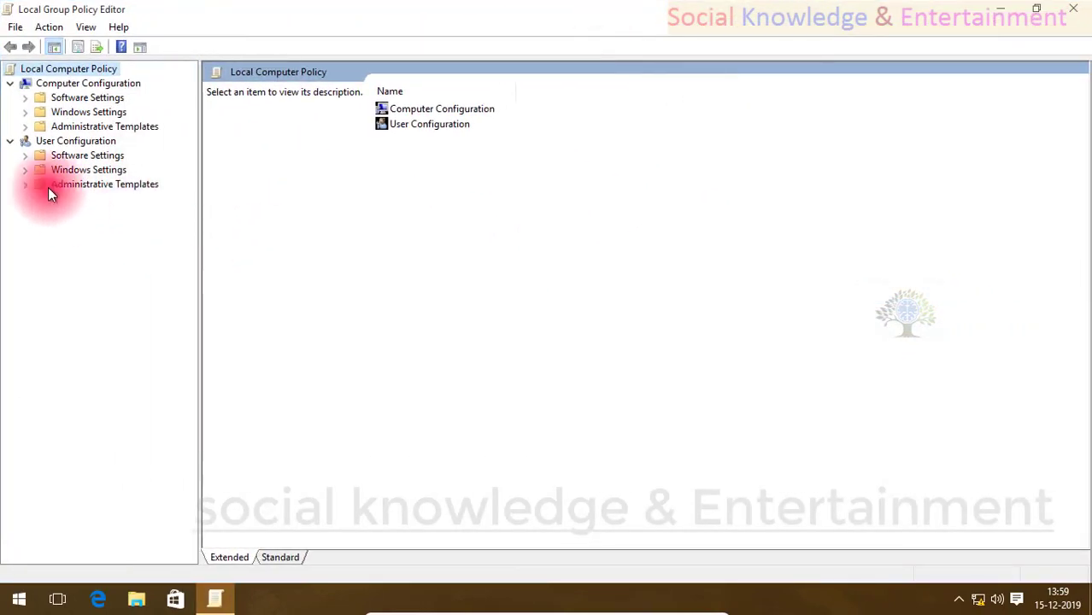
pyautogui.click(25, 112)
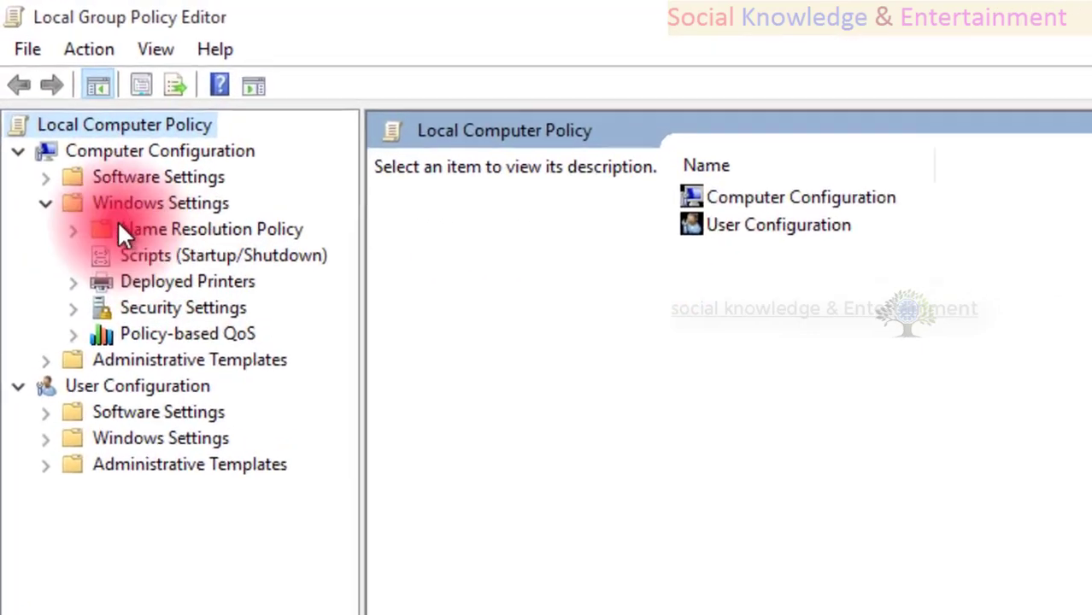
pyautogui.click(130, 178)
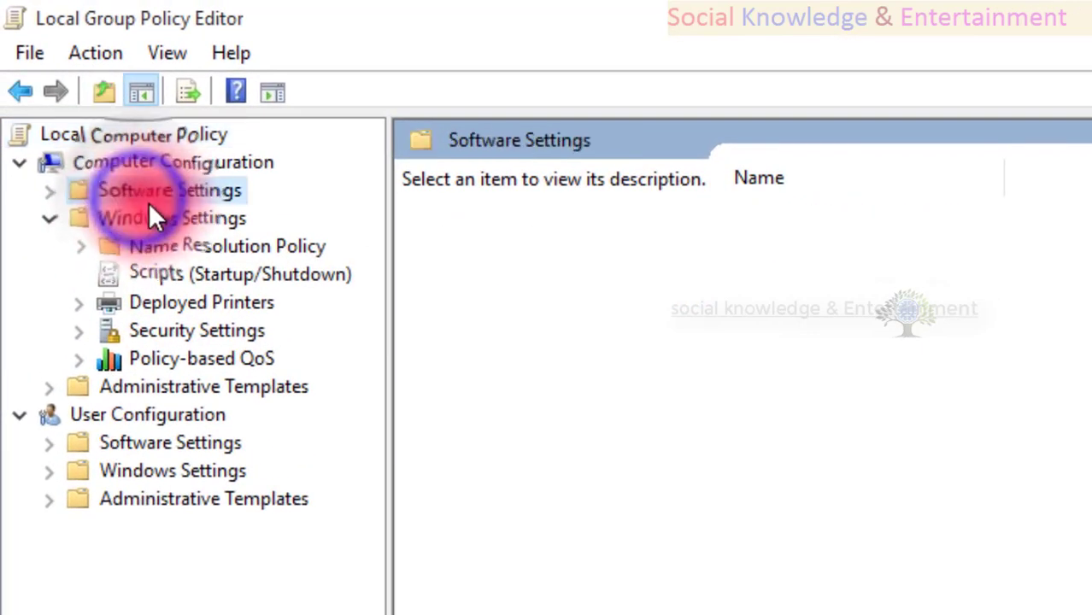
pyautogui.click(137, 214)
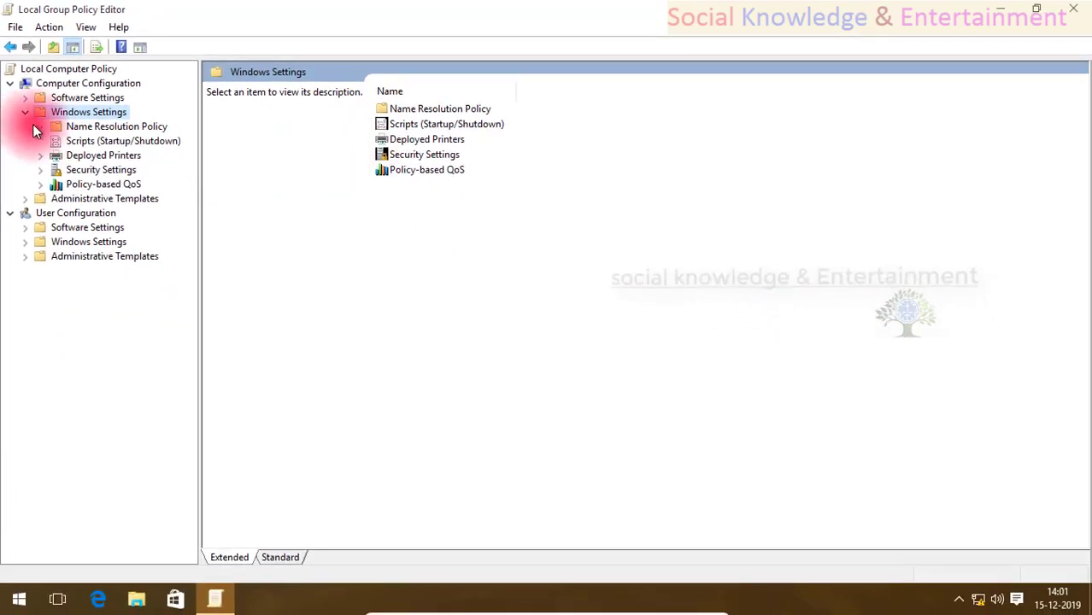
# Look through the Name Resolution Policy, Scripts (Startup/Shutdown) and Deployed Printers nodes under Windows Settings
pyautogui.click(69, 129)
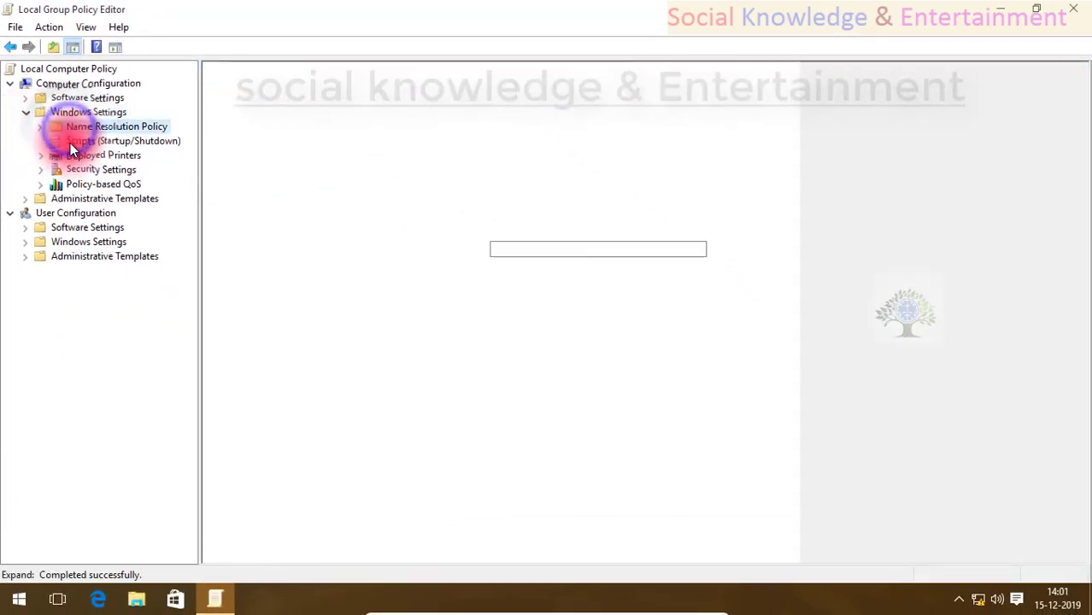
pyautogui.click(70, 143)
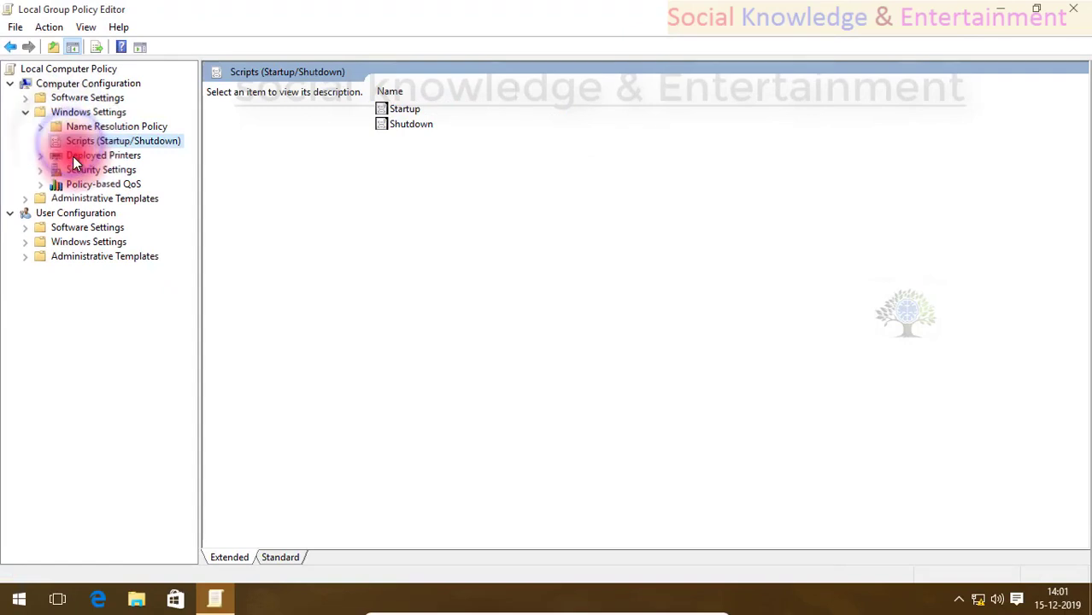
pyautogui.click(72, 157)
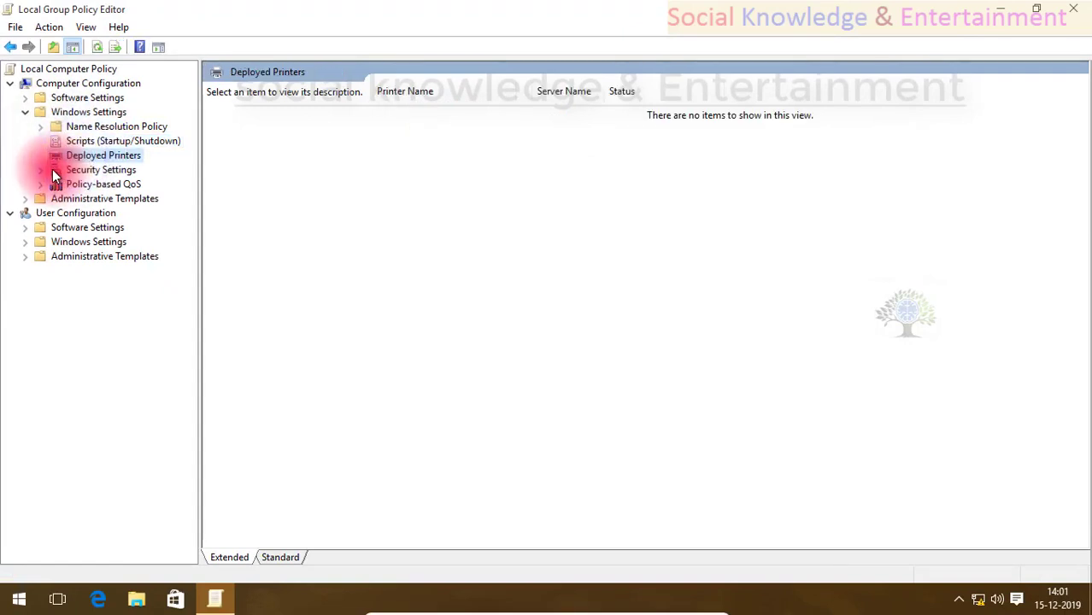
# Expand Security Settings with the console tree widened to fit, and view the contents of Account Policies and Local Policies
pyautogui.click(42, 169)
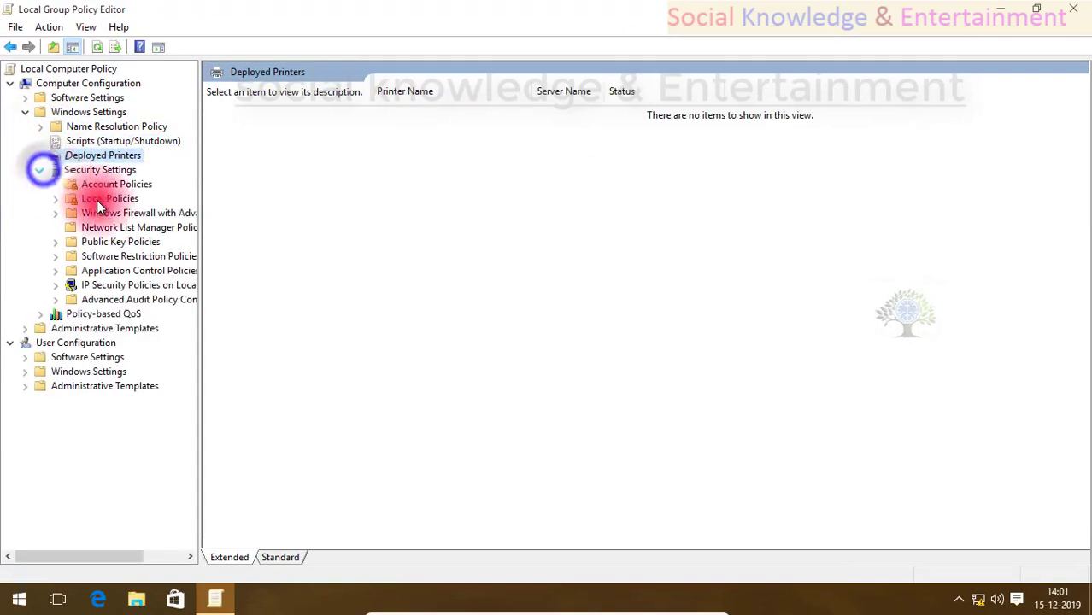
pyautogui.moveTo(199, 206); pyautogui.dragTo(311, 209)
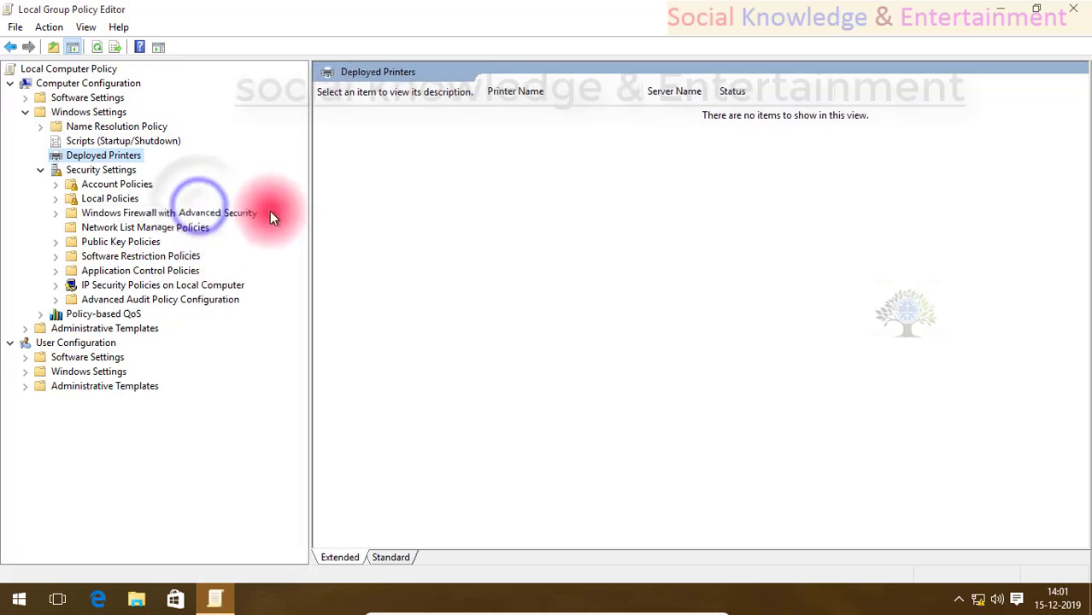
pyautogui.click(123, 187)
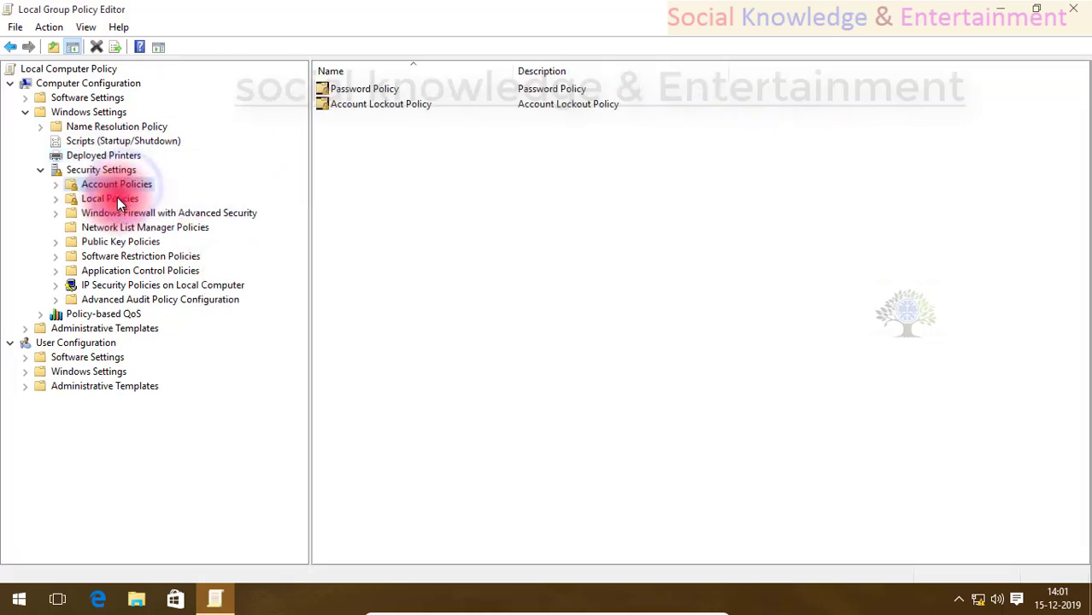
pyautogui.click(117, 197)
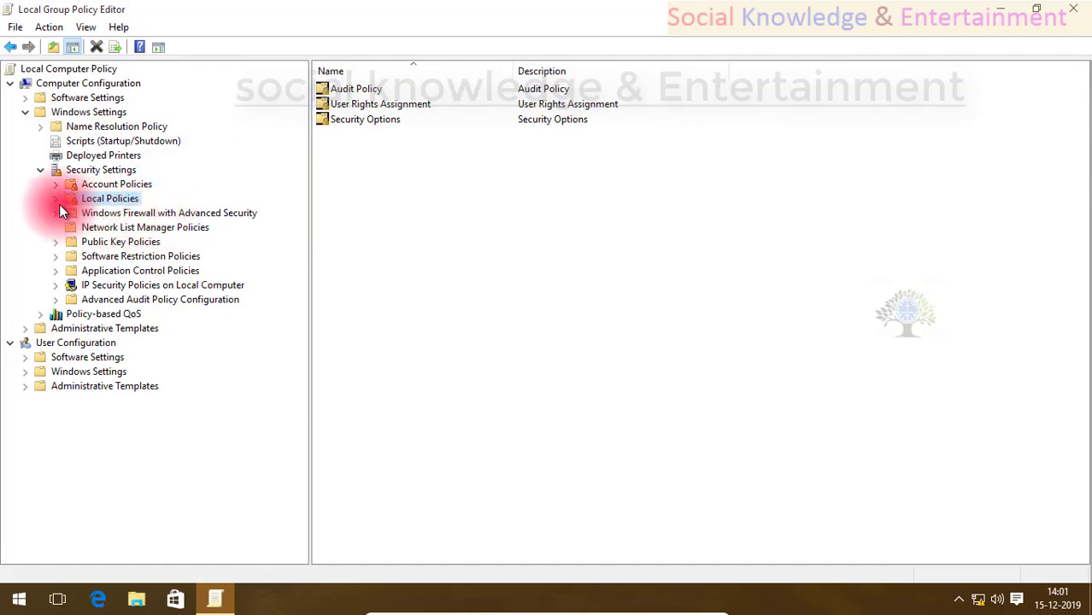
# Expand Local Policies, going through Audit Policy and User Rights Assignment to display Security Options
pyautogui.click(57, 201)
pyautogui.click(113, 214)
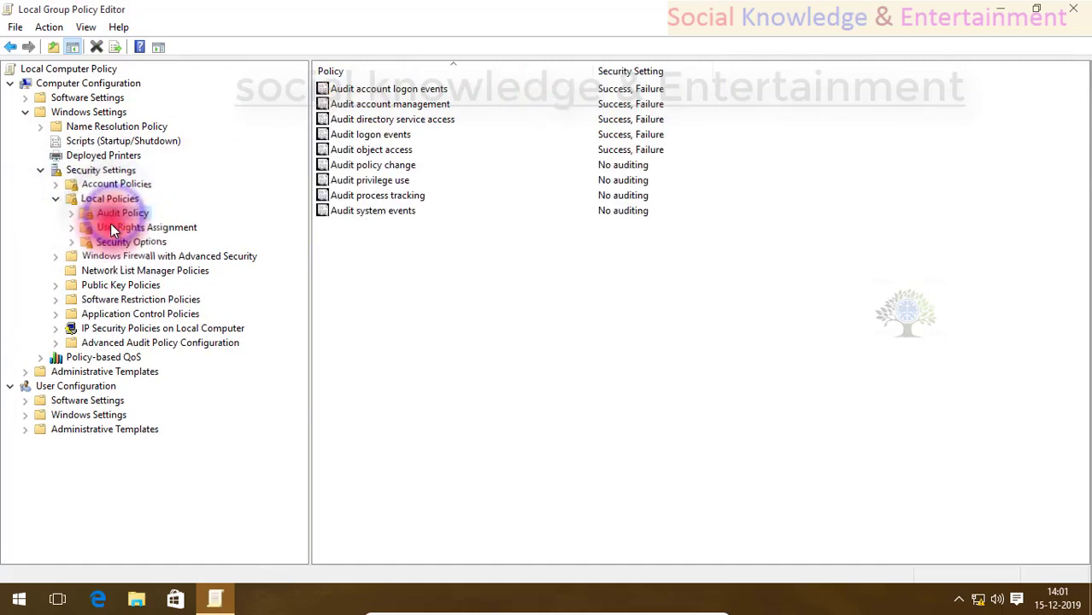
pyautogui.click(111, 226)
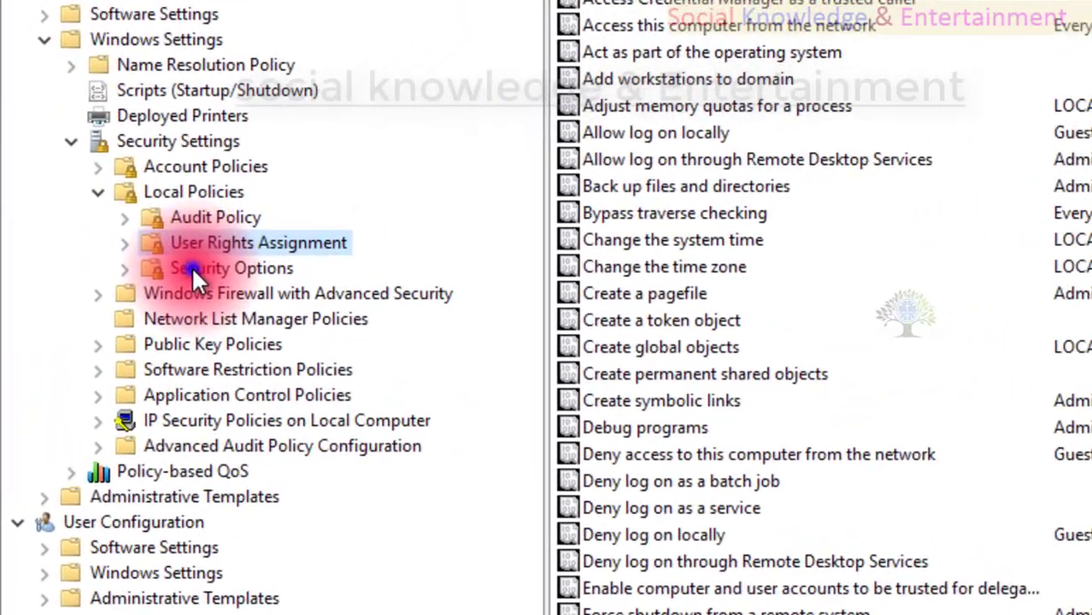
pyautogui.click(191, 269)
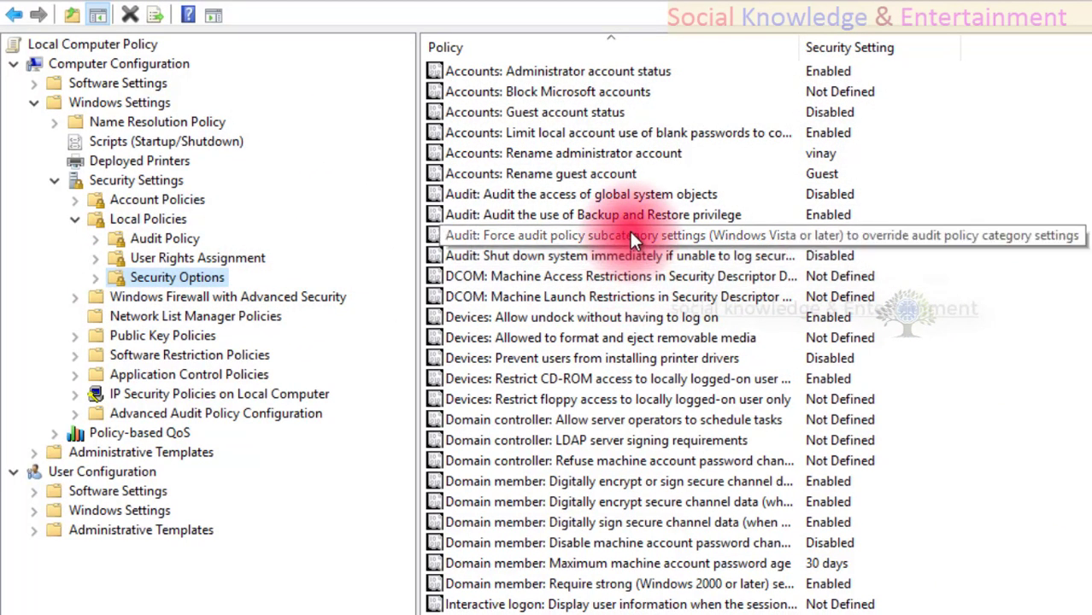
# Review the Domain controller and Domain member policies and their settings in the Security Options list
pyautogui.scroll(-5, 614, 348)
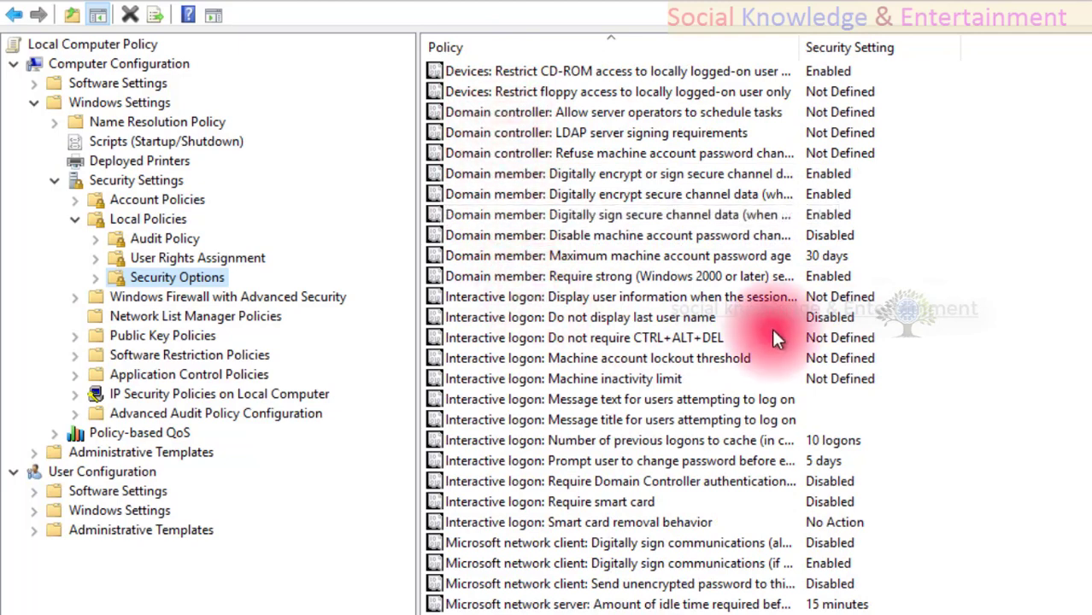
pyautogui.click(492, 135)
pyautogui.click(504, 153)
pyautogui.click(507, 174)
pyautogui.click(511, 214)
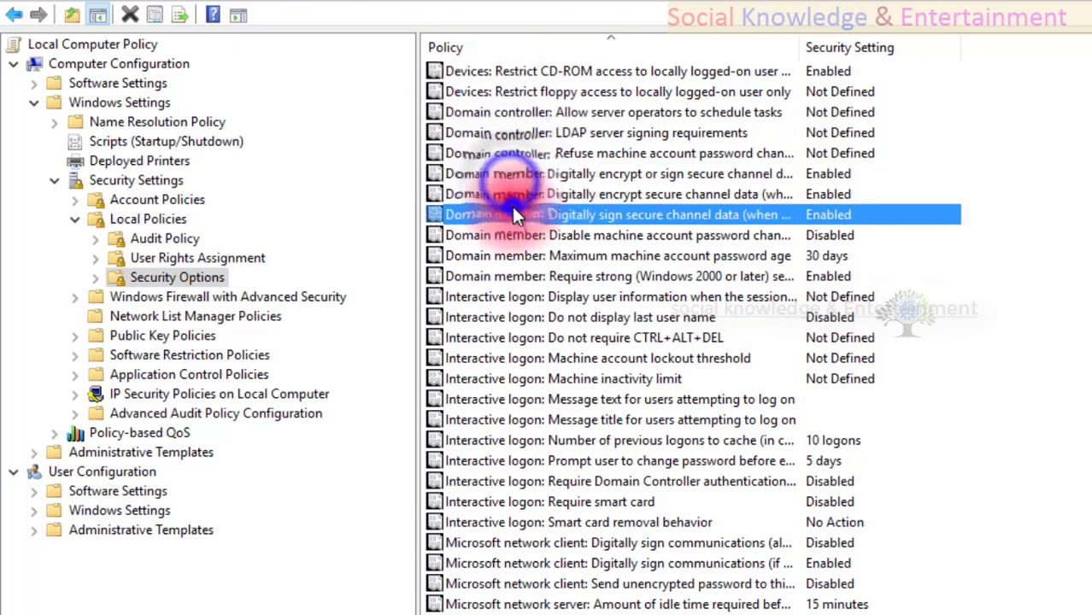
pyautogui.click(515, 235)
pyautogui.click(515, 256)
pyautogui.click(515, 274)
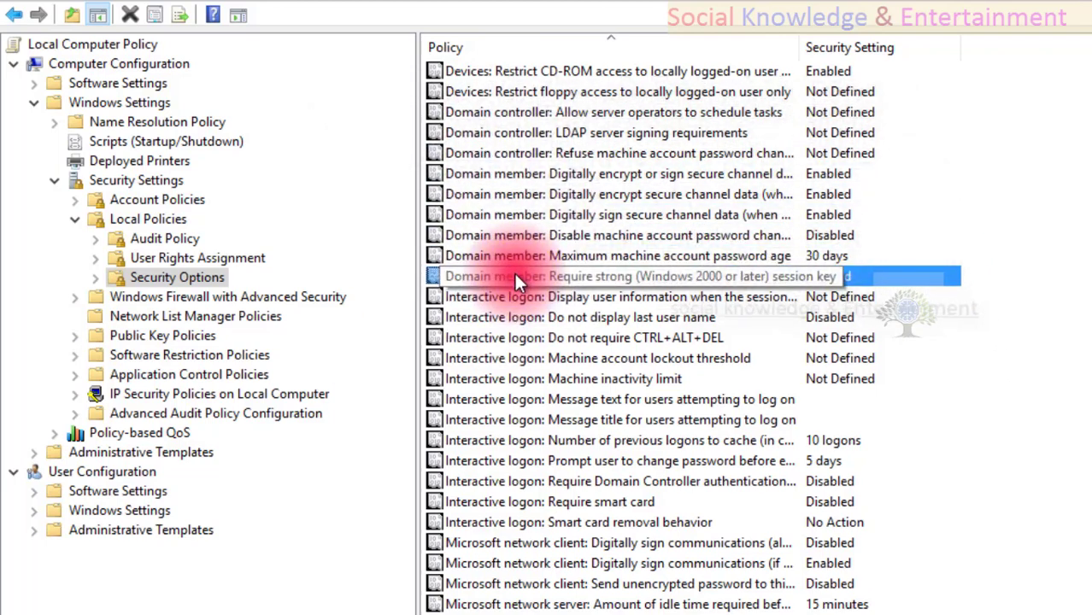
pyautogui.click(497, 129)
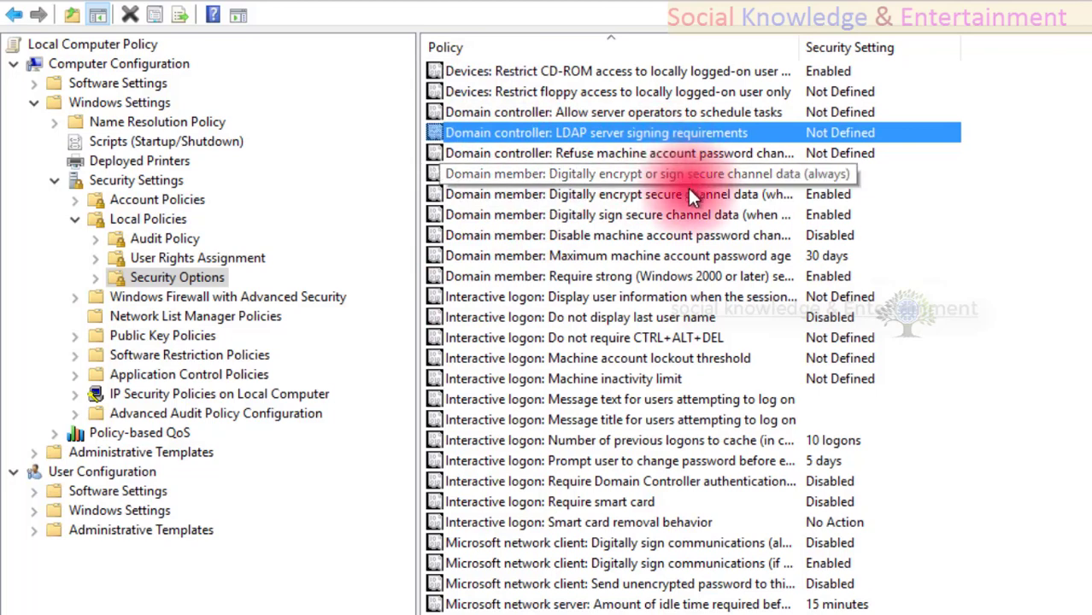
pyautogui.click(675, 218)
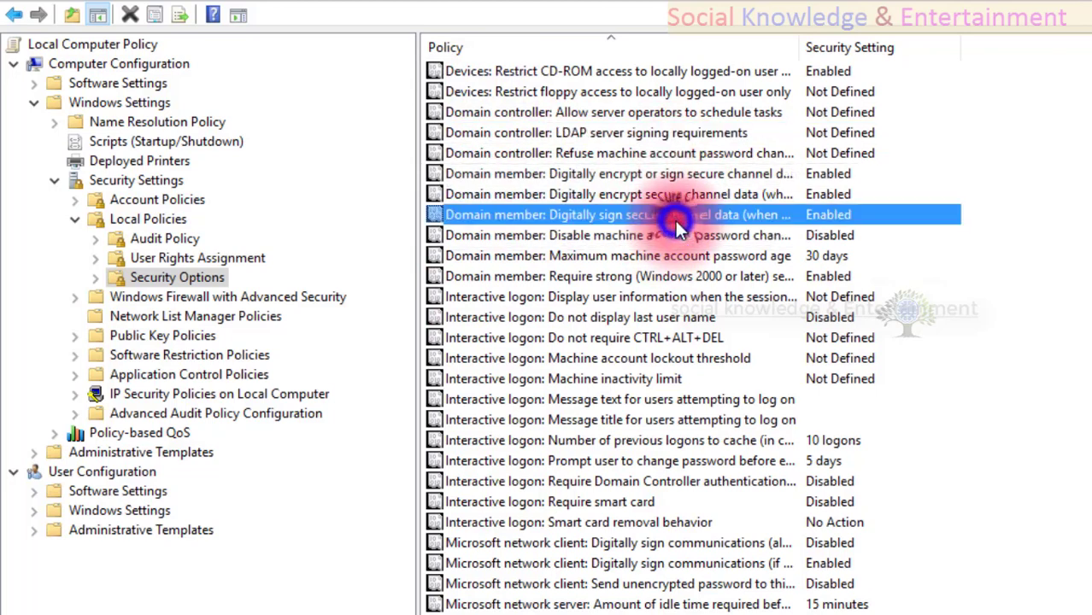
# Widen the Policy column to fit the full policy names and review the three Domain controller policies
pyautogui.doubleClick(802, 49)
pyautogui.moveTo(918, 48); pyautogui.dragTo(938, 47)
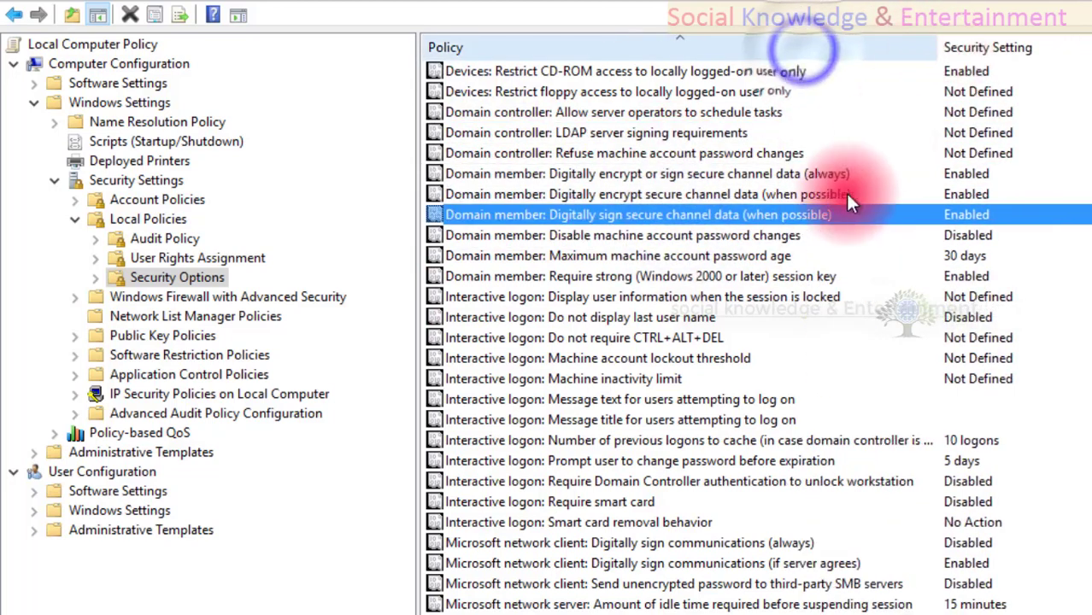
pyautogui.click(602, 116)
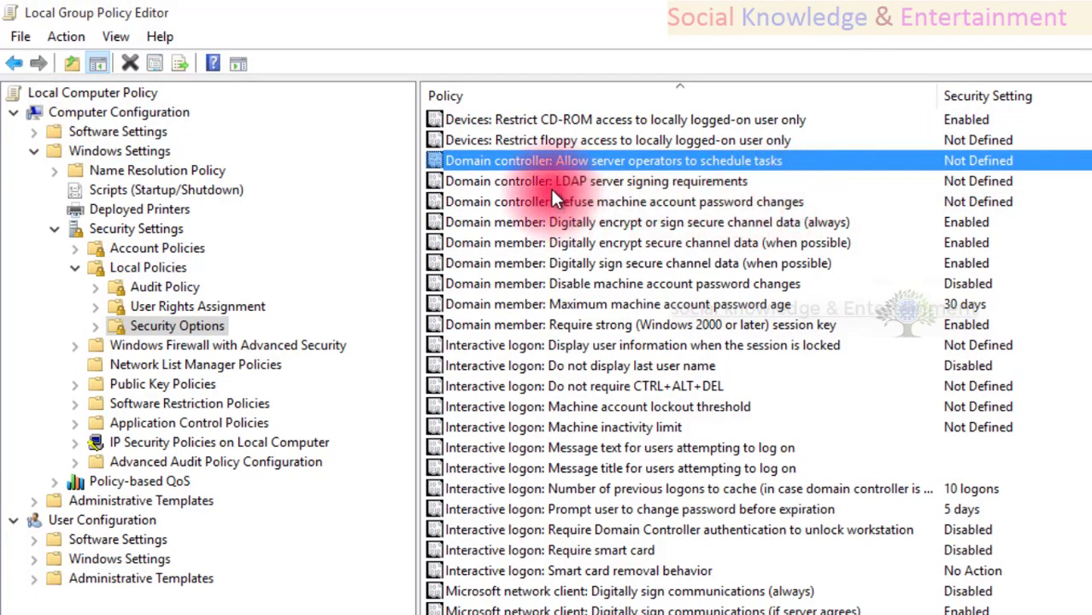
pyautogui.click(599, 184)
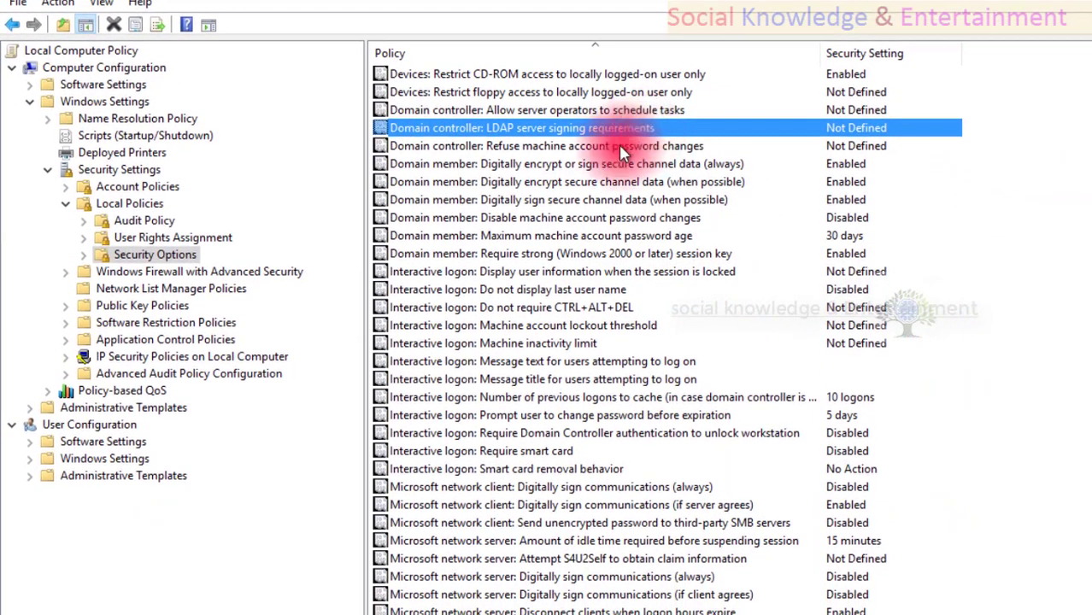
pyautogui.click(592, 147)
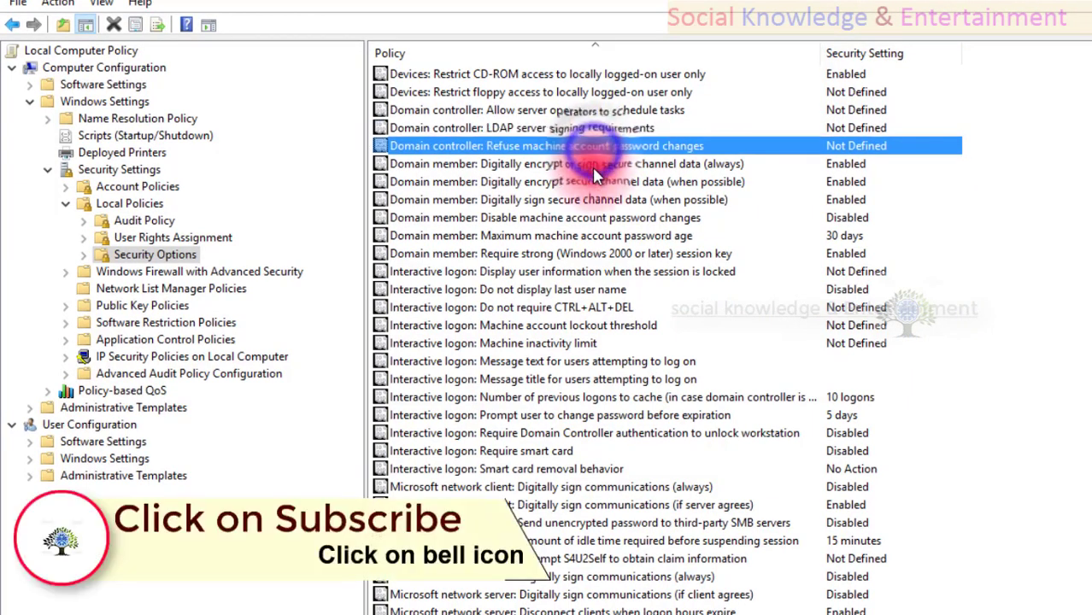
# Find and select the policy "Interactive logon: Do not require CTRL+ALT+DEL" in the Security Options list
pyautogui.scroll(-2, 574, 253)
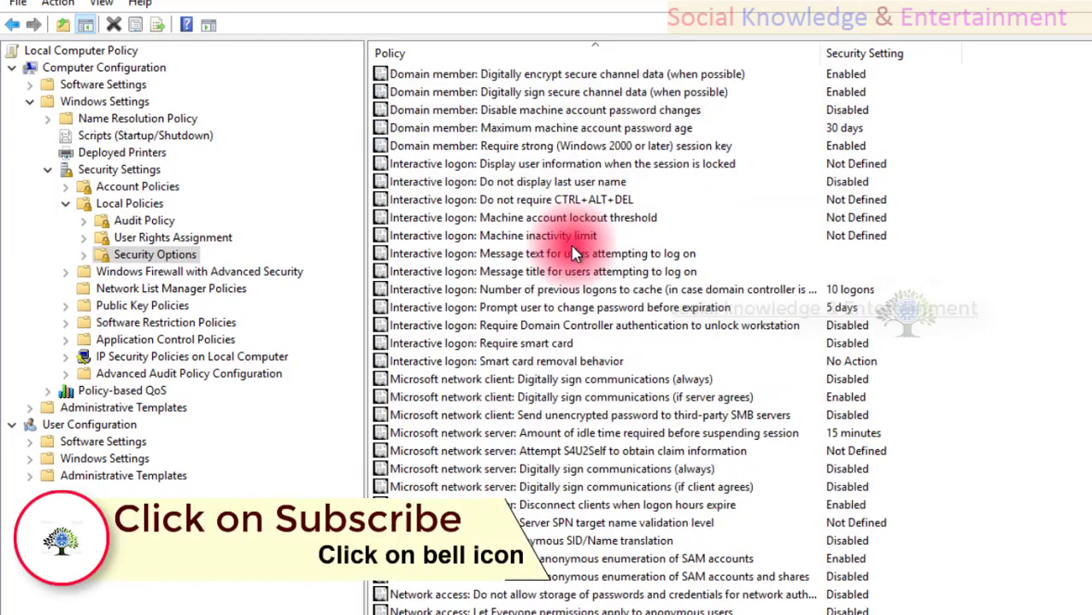
pyautogui.click(543, 201)
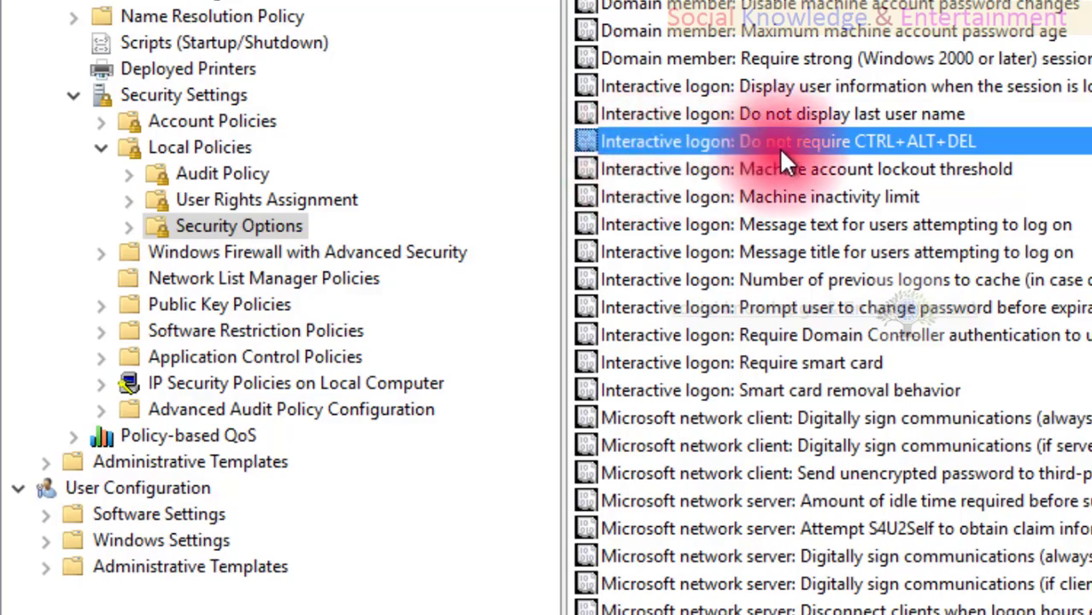
pyautogui.scroll(1, 655, 78)
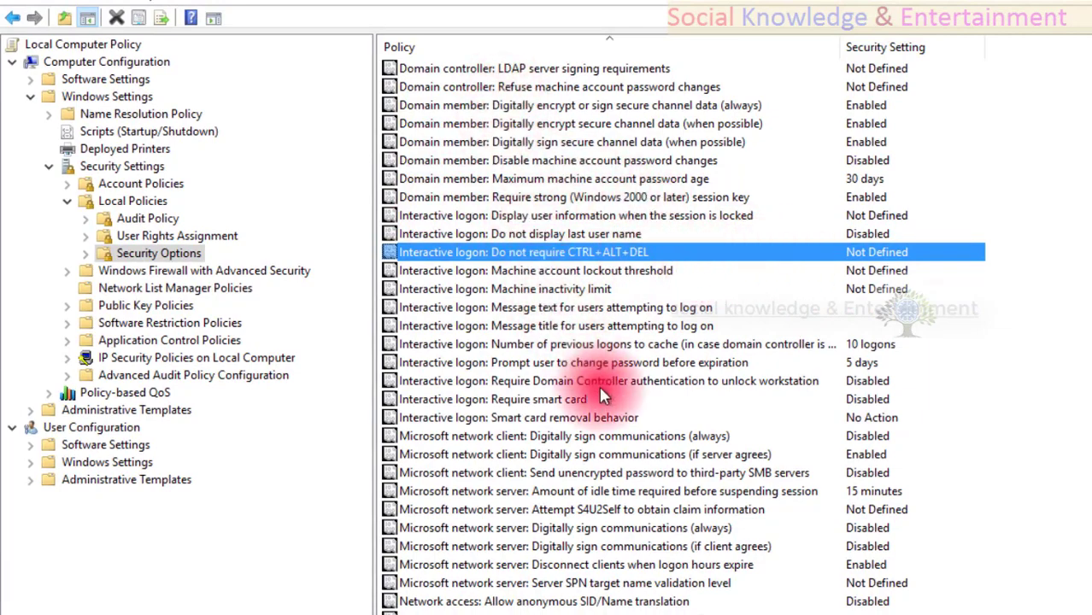
# Review the Network access and Network security policies, highlighting "Remotely accessible registry paths and sub-paths"
pyautogui.scroll(-2, 604, 399)
pyautogui.scroll(-1, 604, 400)
pyautogui.scroll(-8, 604, 399)
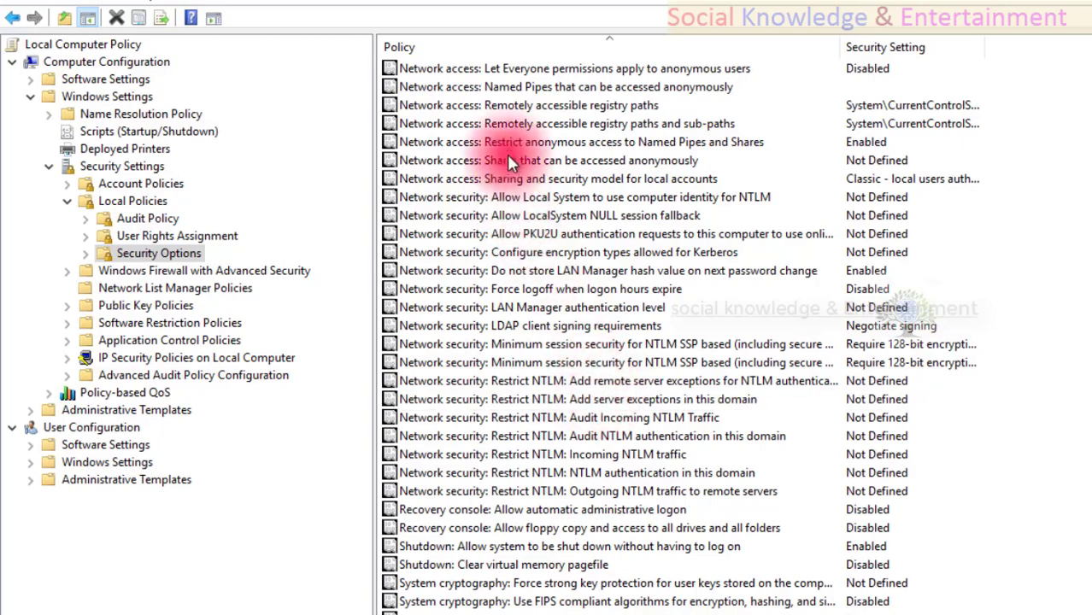
pyautogui.click(512, 127)
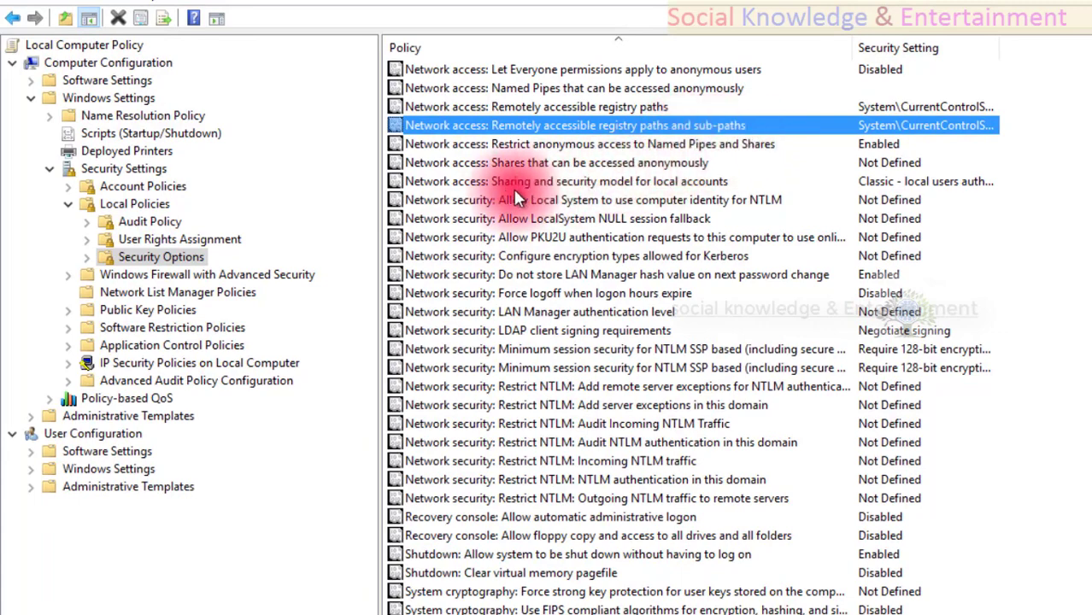
pyautogui.scroll(-3, 548, 292)
pyautogui.scroll(-1, 547, 289)
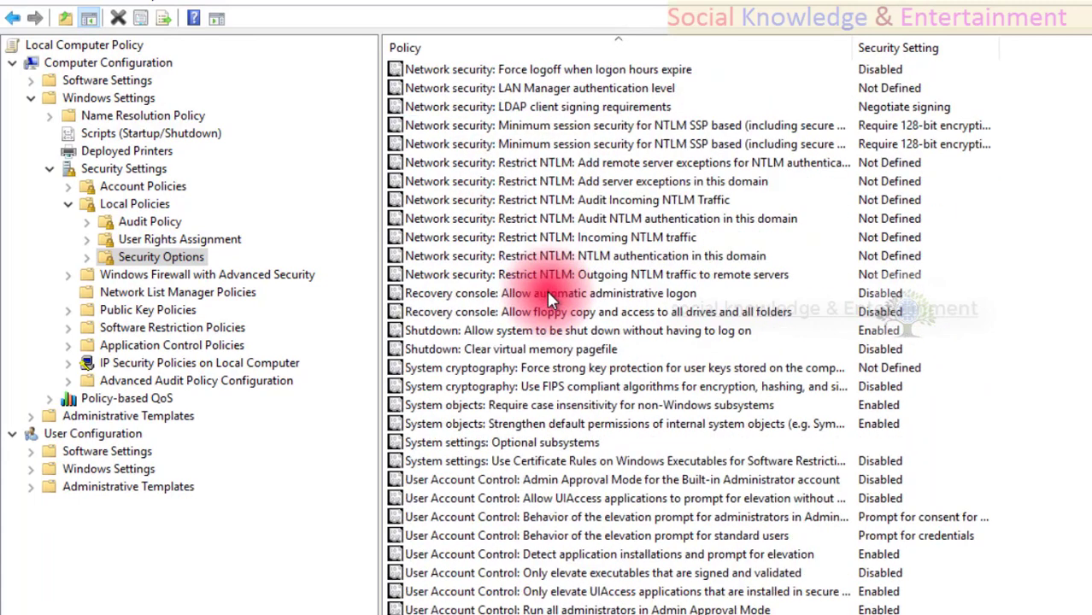
pyautogui.scroll(-1, 557, 239)
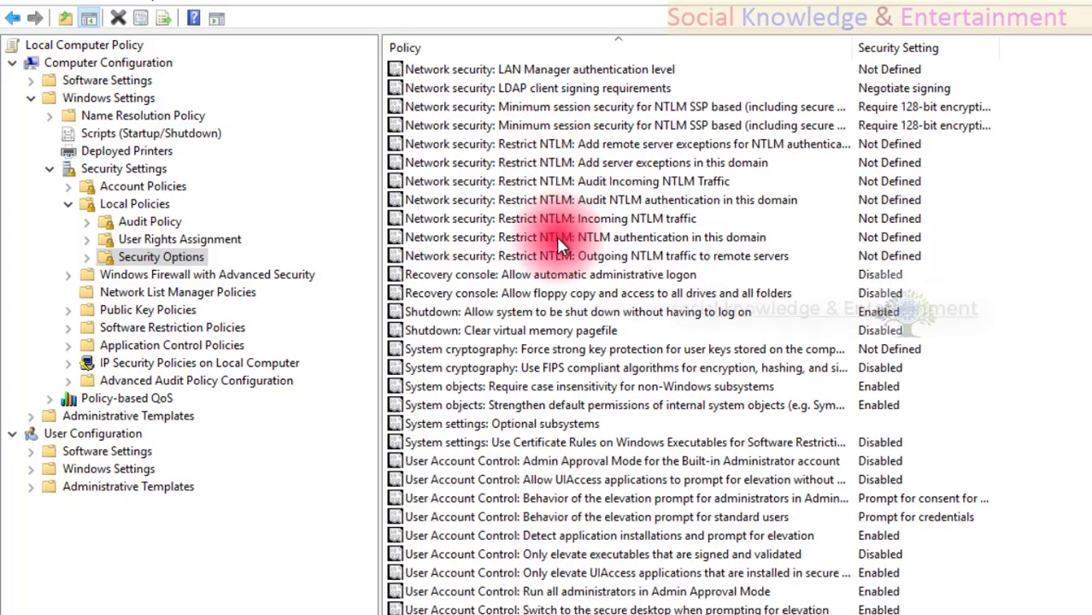
# Examine several User Account Control policies, including "Only elevate executables that are signed and validated", and return to the start of the list
pyautogui.click(478, 496)
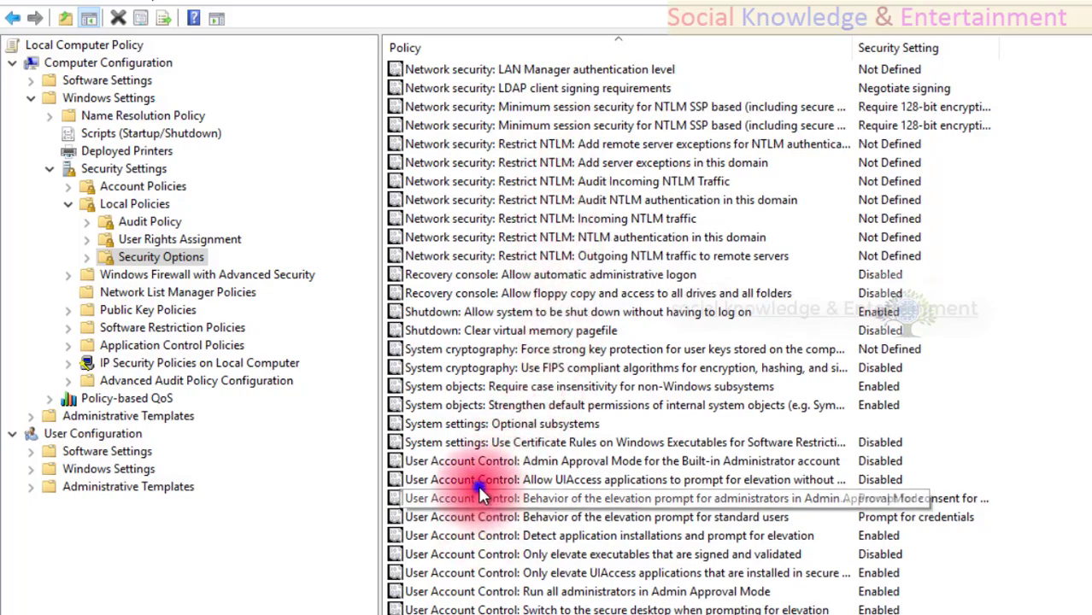
pyautogui.click(478, 481)
pyautogui.click(477, 518)
pyautogui.click(477, 554)
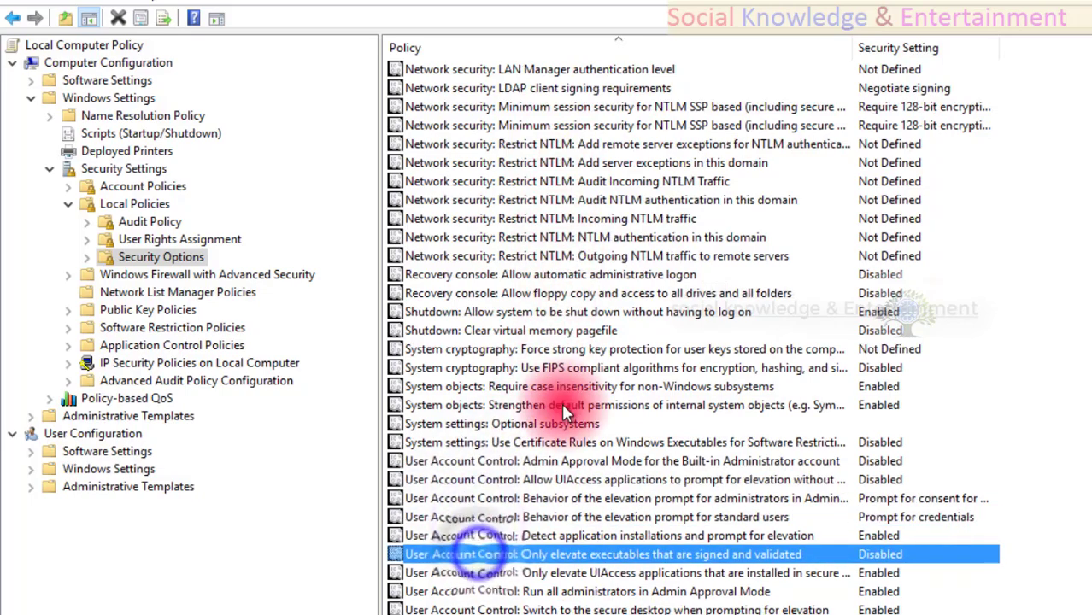
pyautogui.scroll(12, 562, 402)
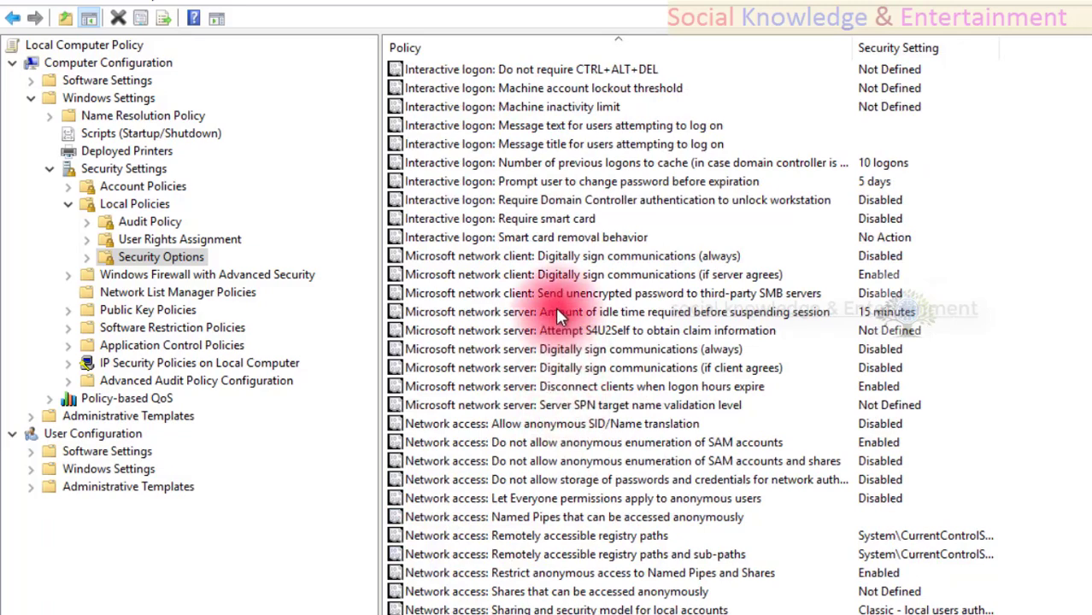
pyautogui.scroll(5, 556, 307)
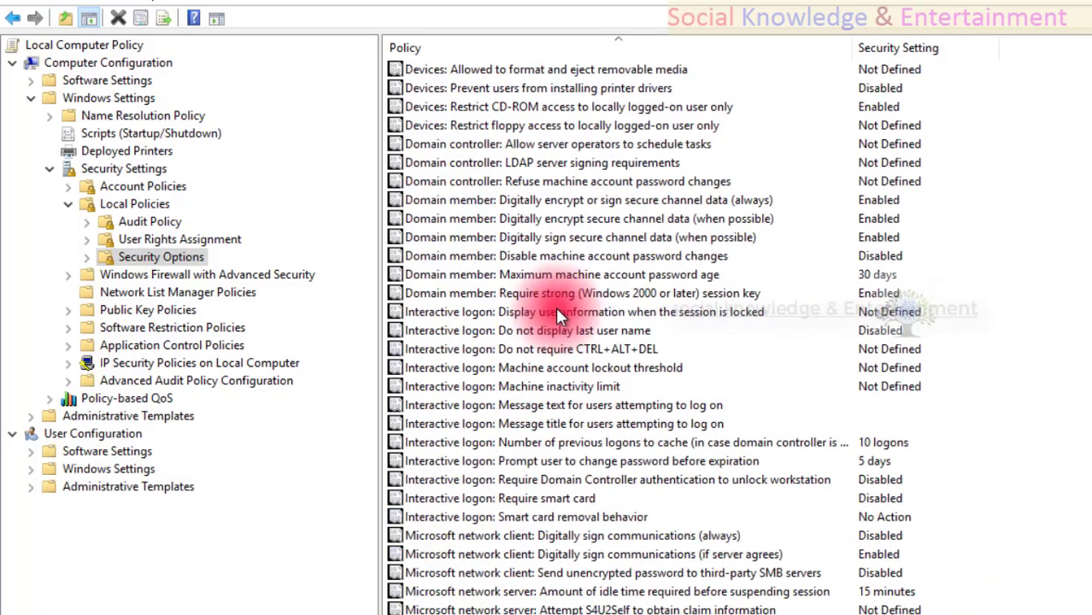
pyautogui.scroll(4, 556, 301)
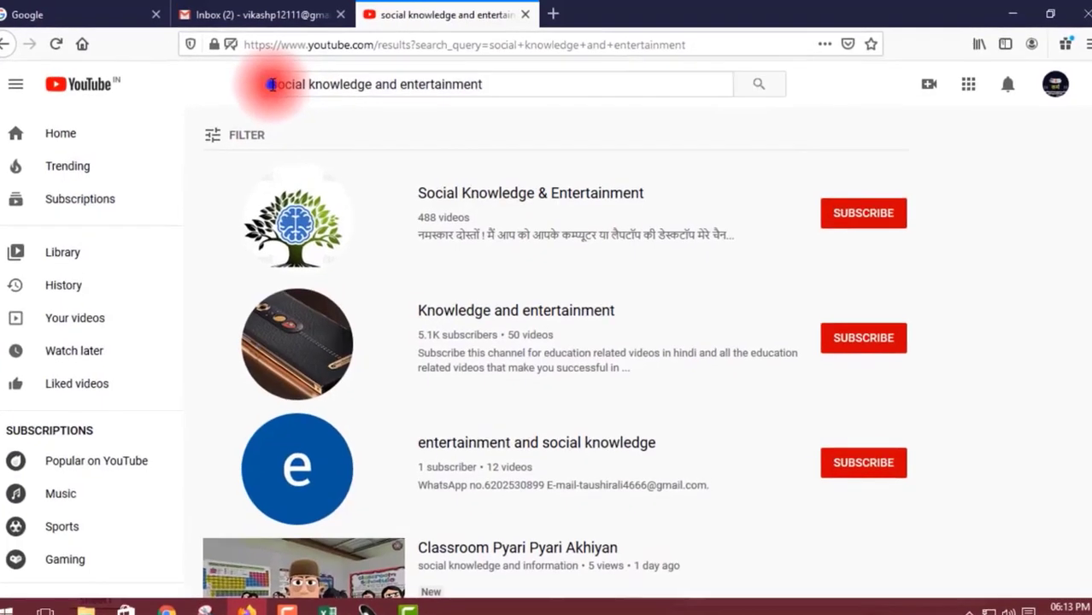
# Switch to YouTube in the browser and open the Social Knowledge & Entertainment channel from the "social knowledge and entertainment" search results
pyautogui.moveTo(270, 83); pyautogui.dragTo(493, 84)
pyautogui.click(493, 85)
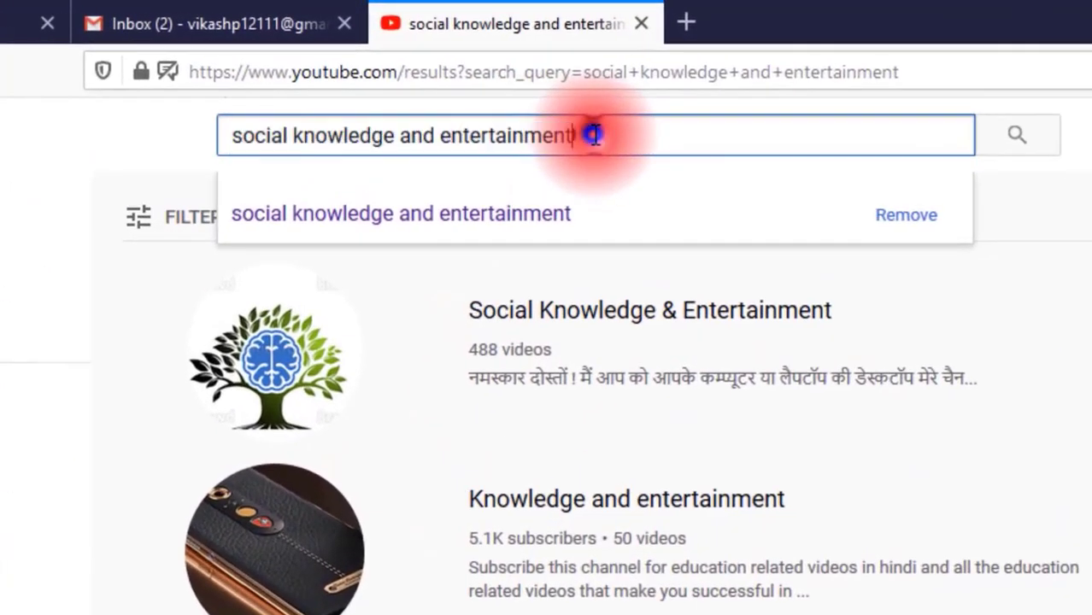
pyautogui.moveTo(593, 135); pyautogui.dragTo(215, 134)
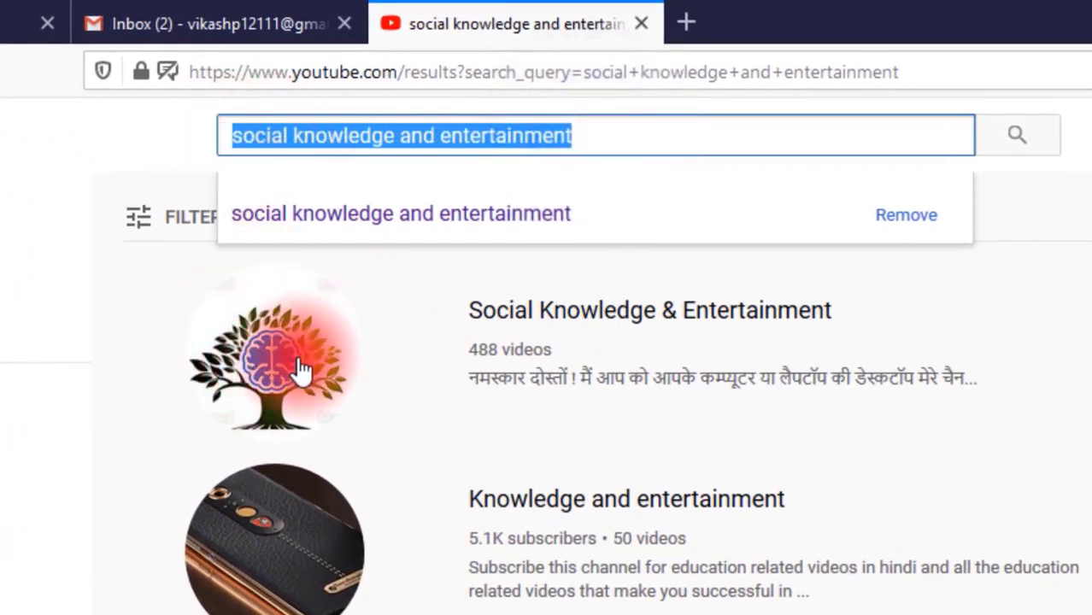
pyautogui.click(352, 323)
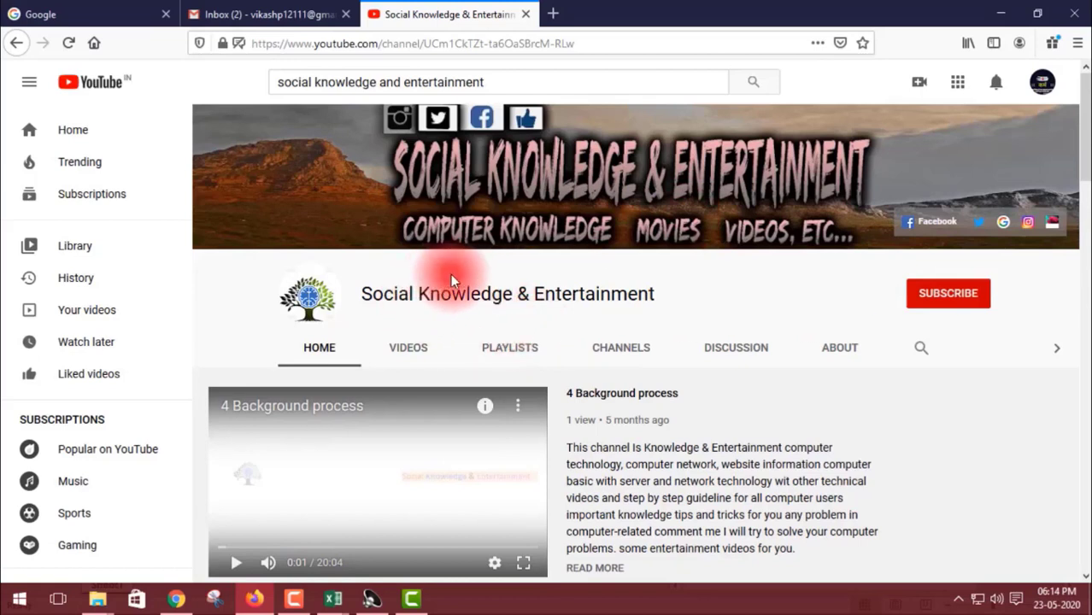
# Subscribe to the Social Knowledge & Entertainment channel and set its notifications to All
pyautogui.scroll(-1, 452, 274)
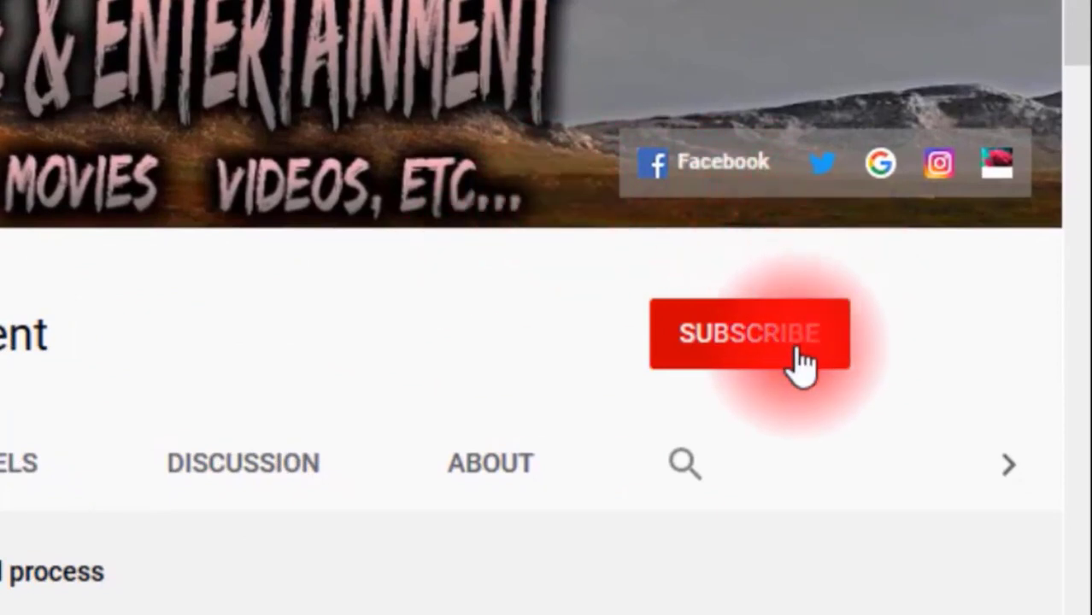
pyautogui.click(779, 349)
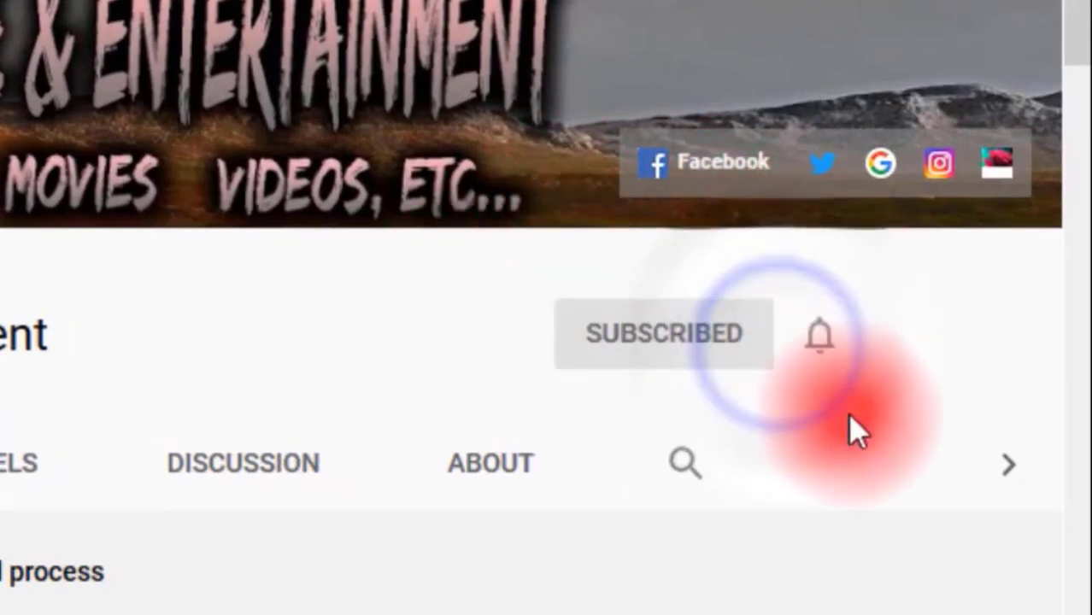
pyautogui.click(823, 355)
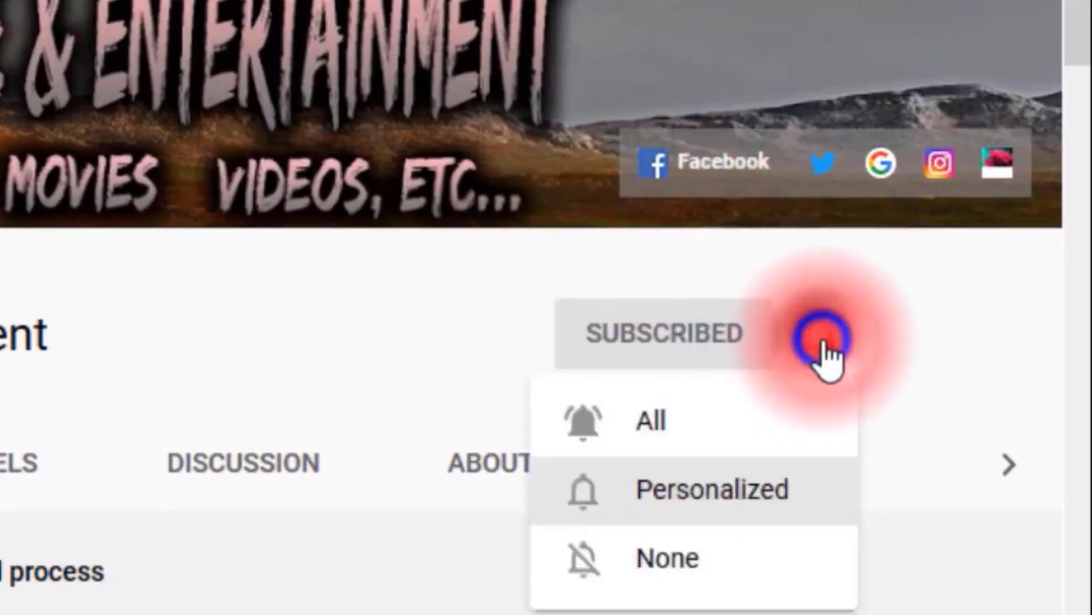
pyautogui.click(748, 432)
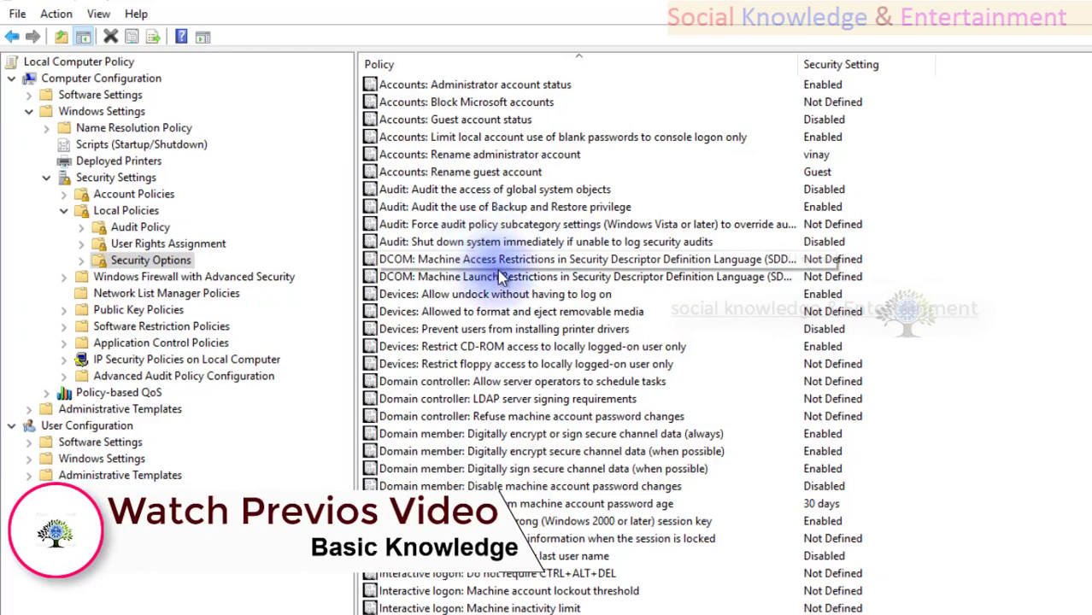
# Switch back to the Local Group Policy Editor and review the Security Options policies from Accounts through Network security
pyautogui.scroll(-5, 547, 443)
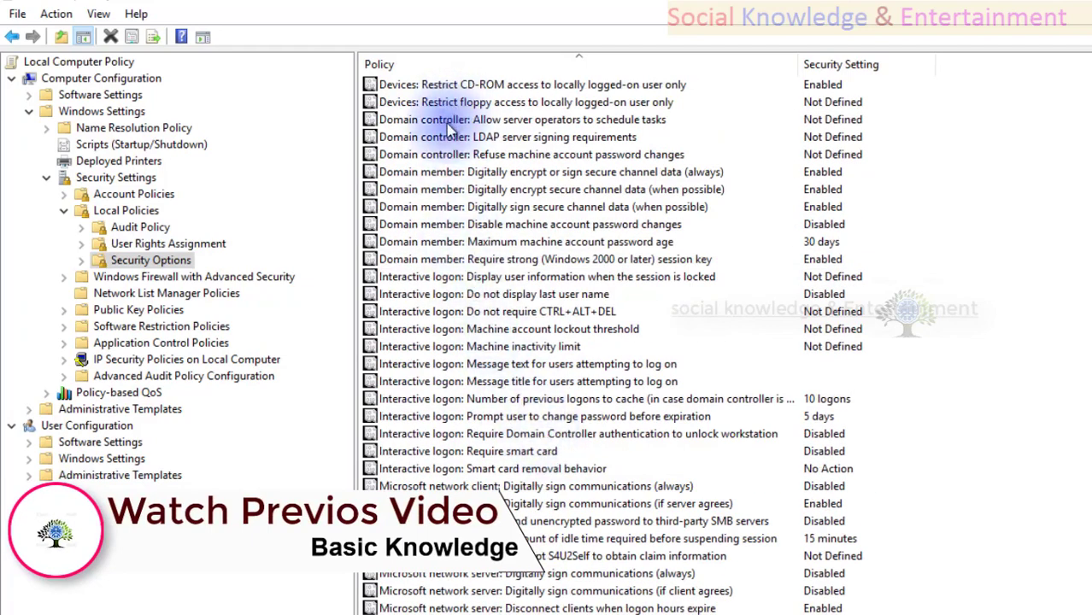
pyautogui.scroll(-7, 453, 363)
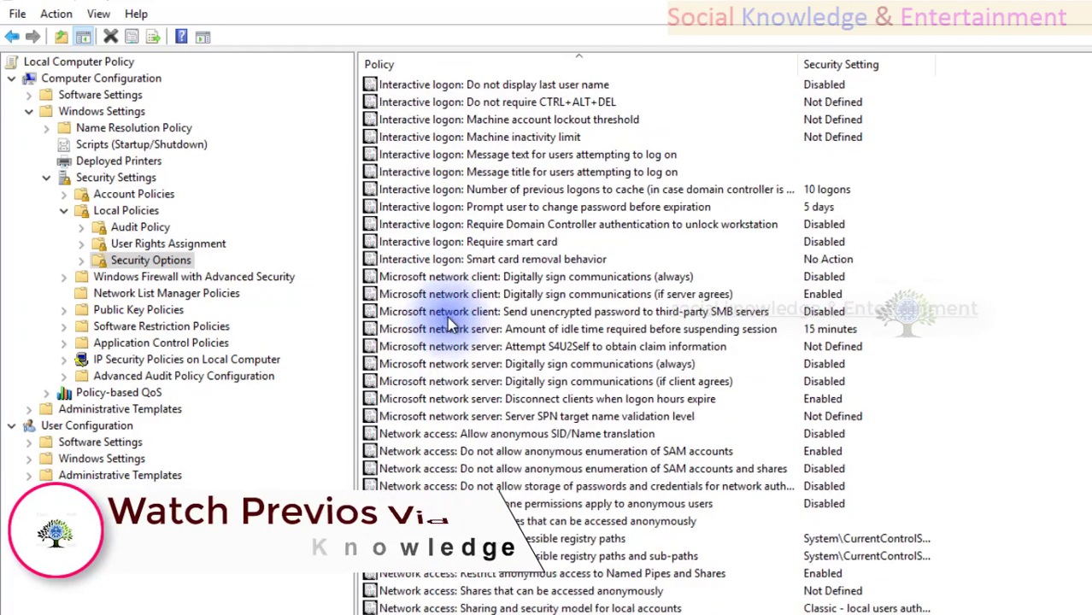
pyautogui.scroll(-1, 451, 265)
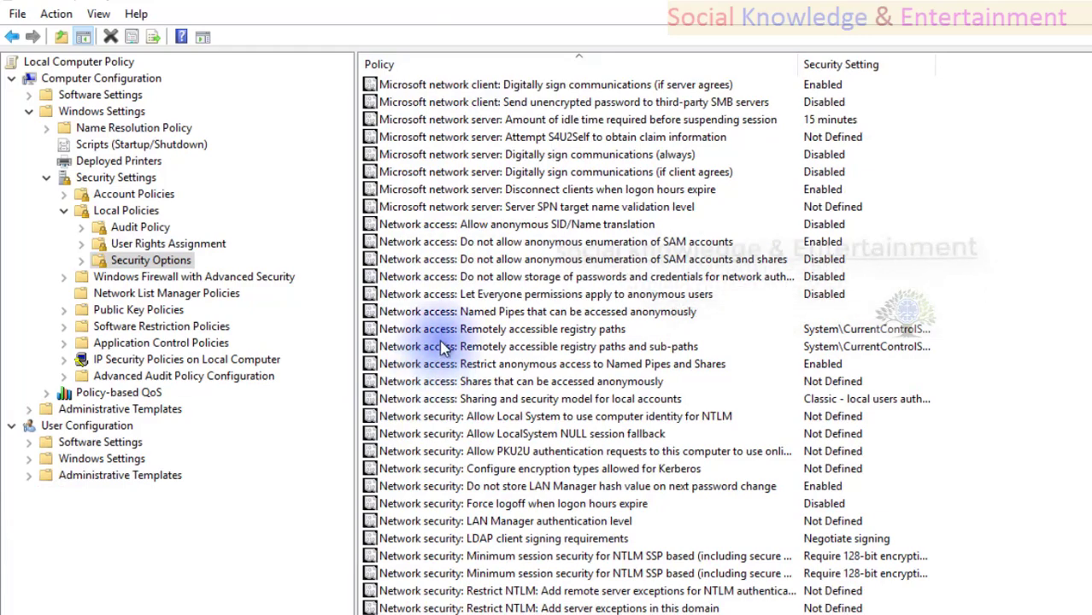
pyautogui.scroll(-5, 524, 371)
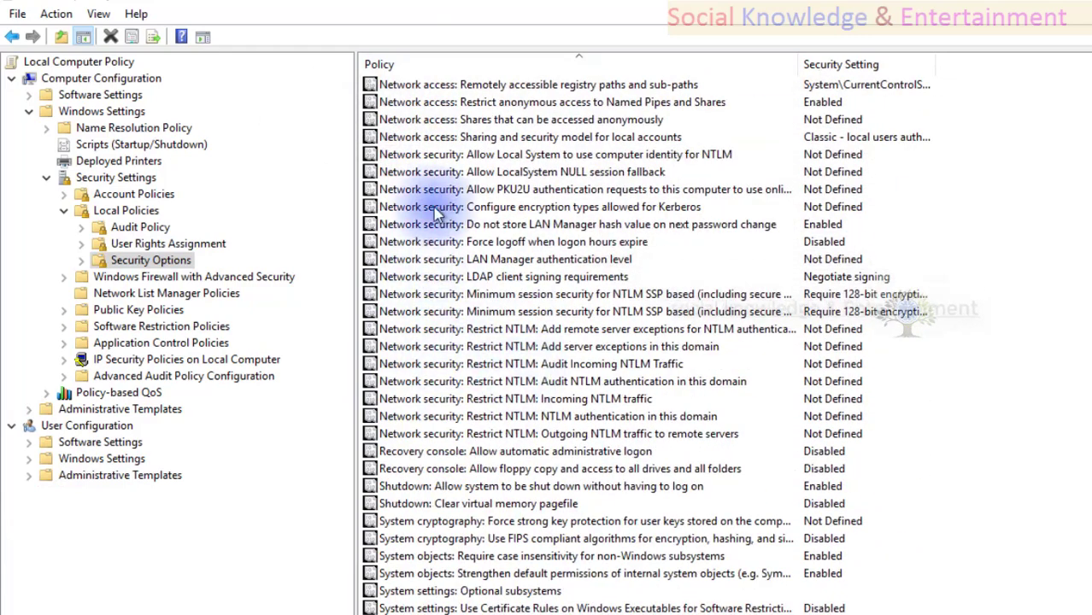
pyautogui.scroll(10, 505, 239)
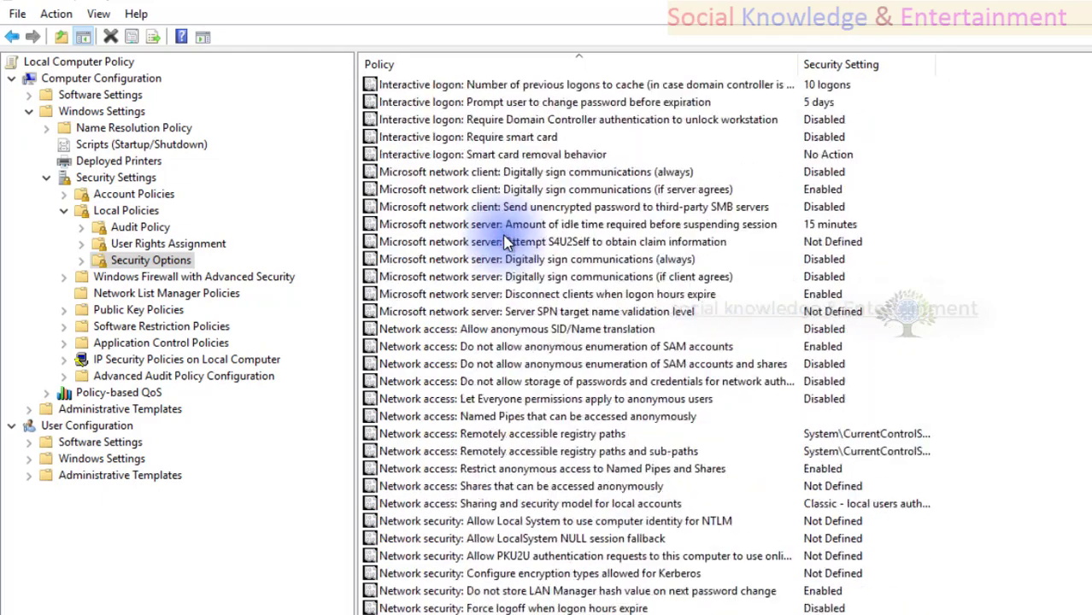
# View the properties of "Interactive logon: Do not require CTRL+ALT+DEL" and close them without changing the setting
pyautogui.click(534, 157)
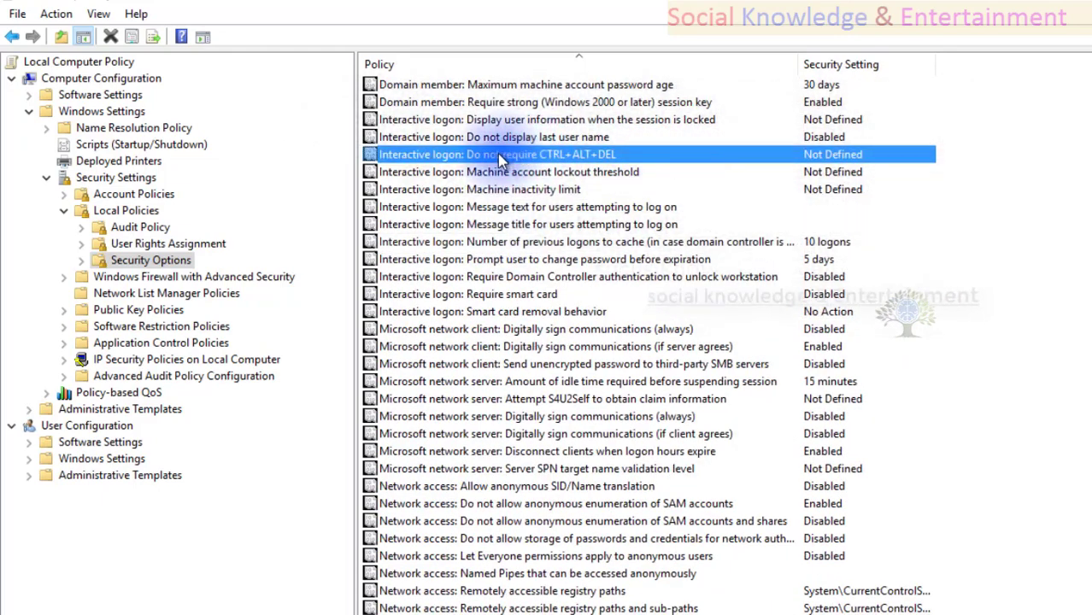
pyautogui.doubleClick(684, 160)
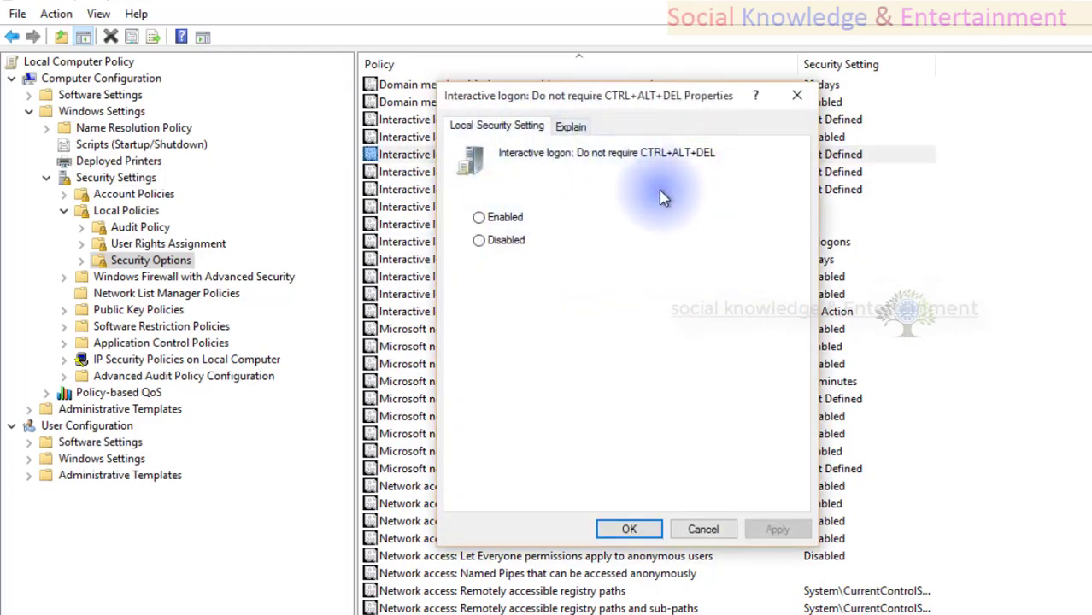
pyautogui.click(703, 527)
pyautogui.scroll(7, 533, 345)
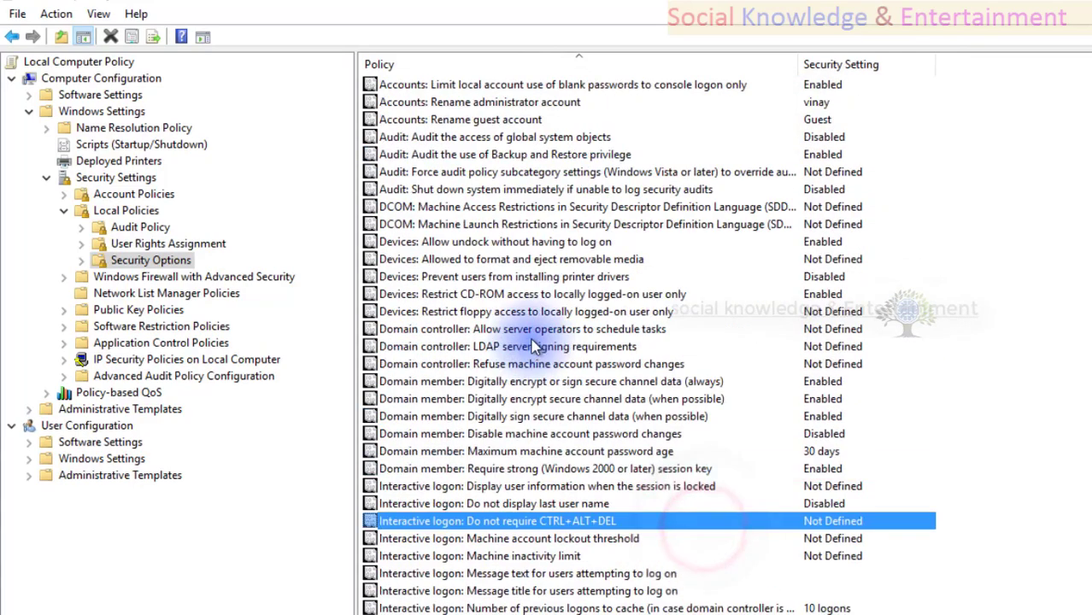
pyautogui.scroll(-7, 534, 346)
pyautogui.scroll(1, 534, 346)
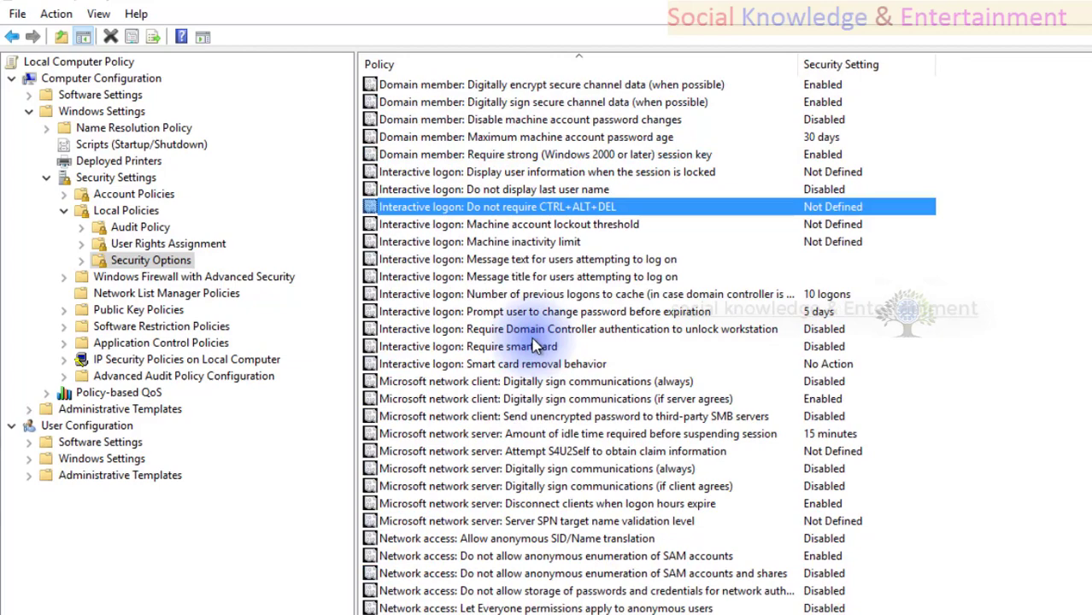
pyautogui.scroll(7, 533, 346)
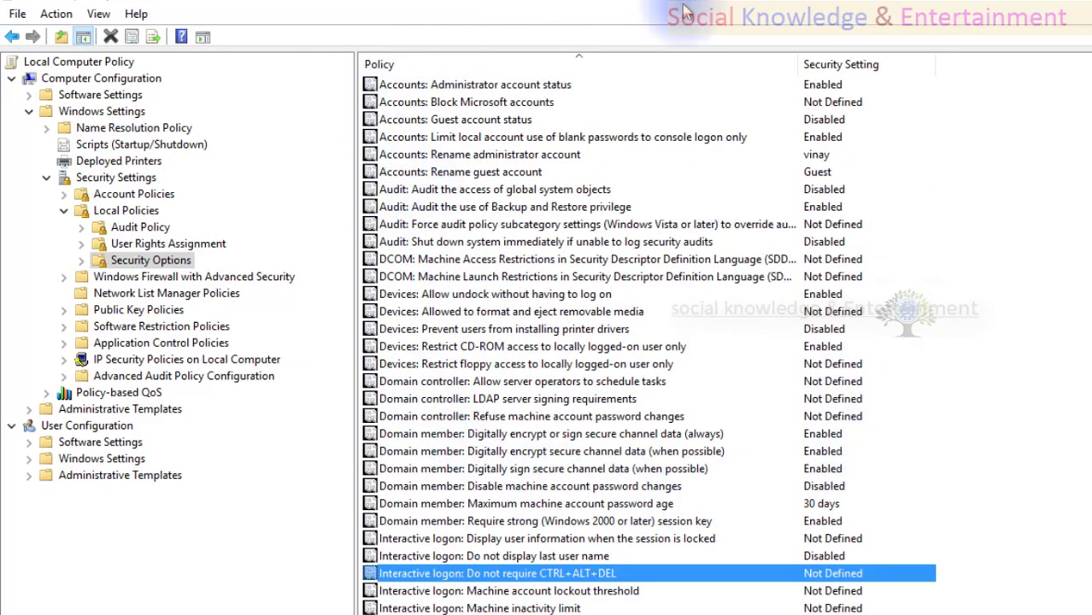
pyautogui.moveTo(282, 0); pyautogui.dragTo(373, 61)
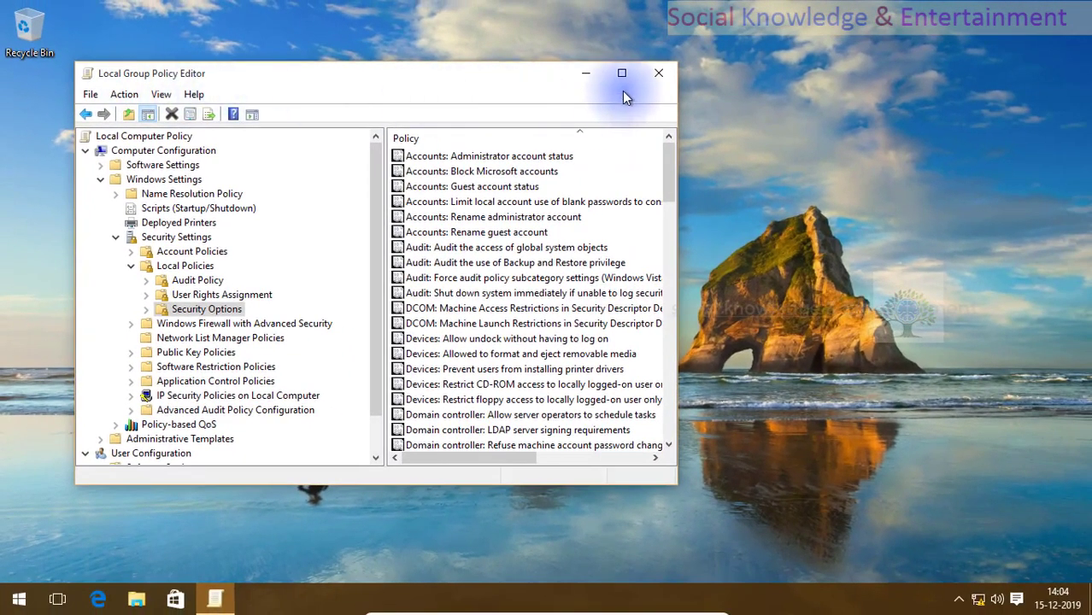
pyautogui.click(622, 74)
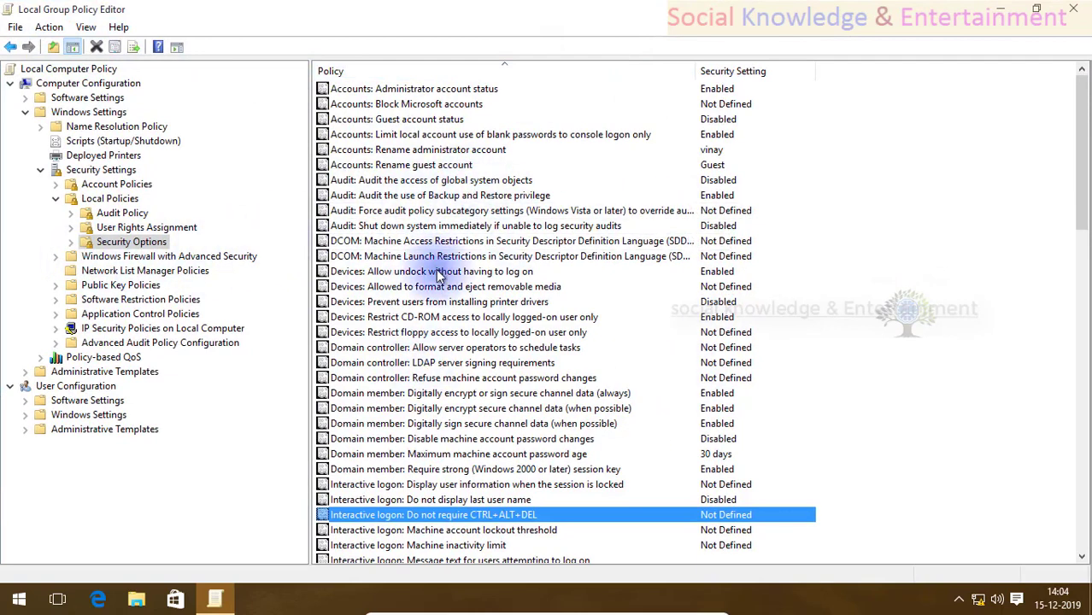
# Examine the two Shutdown policies near the end of the Security Options list and return to the Interactive logon policies
pyautogui.scroll(-20, 500, 188)
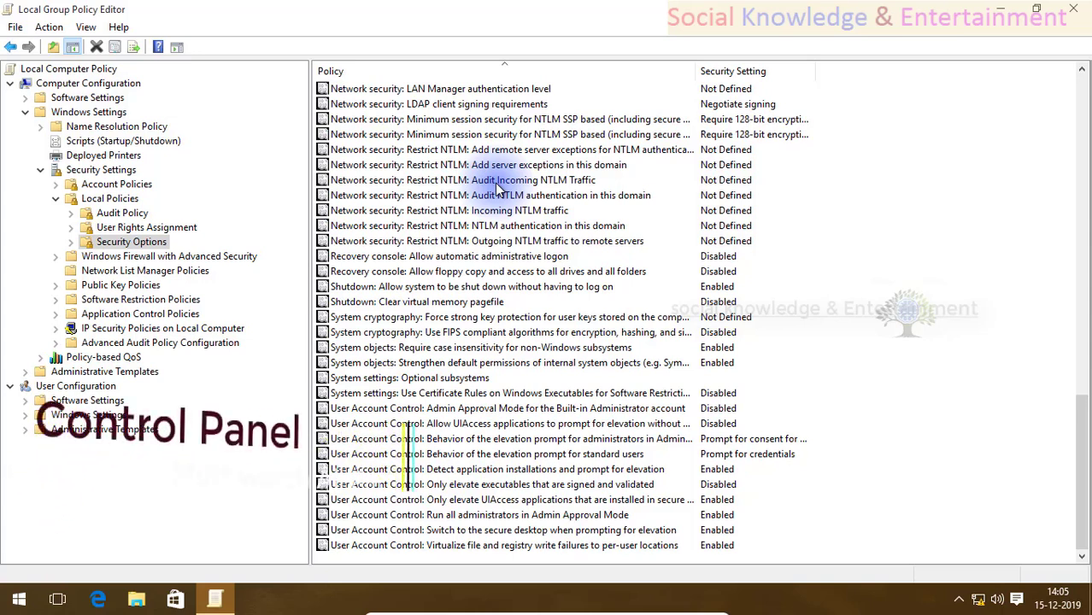
pyautogui.click(425, 290)
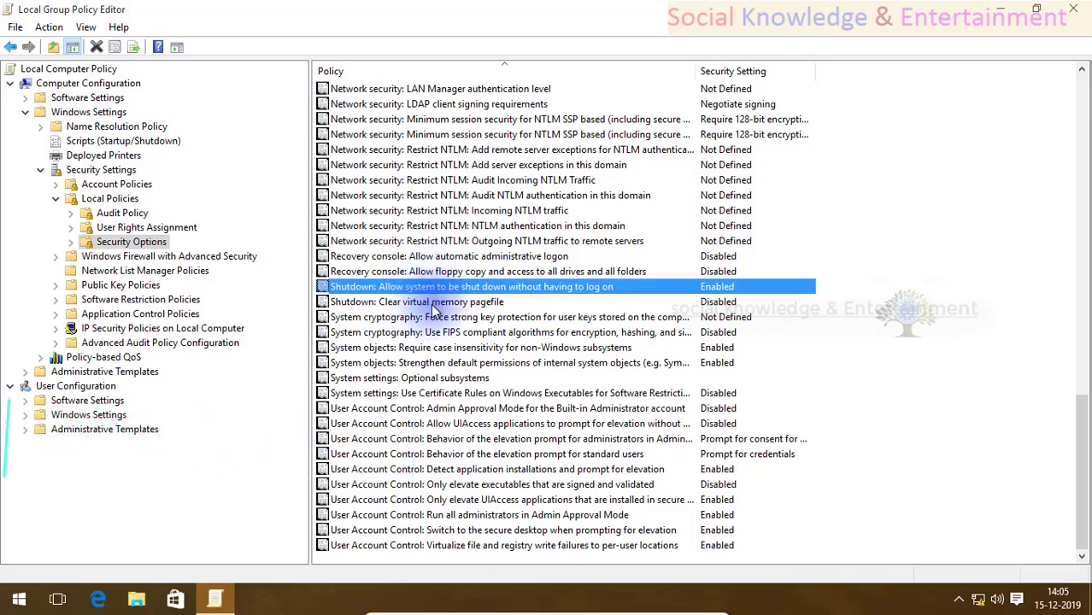
pyautogui.click(434, 304)
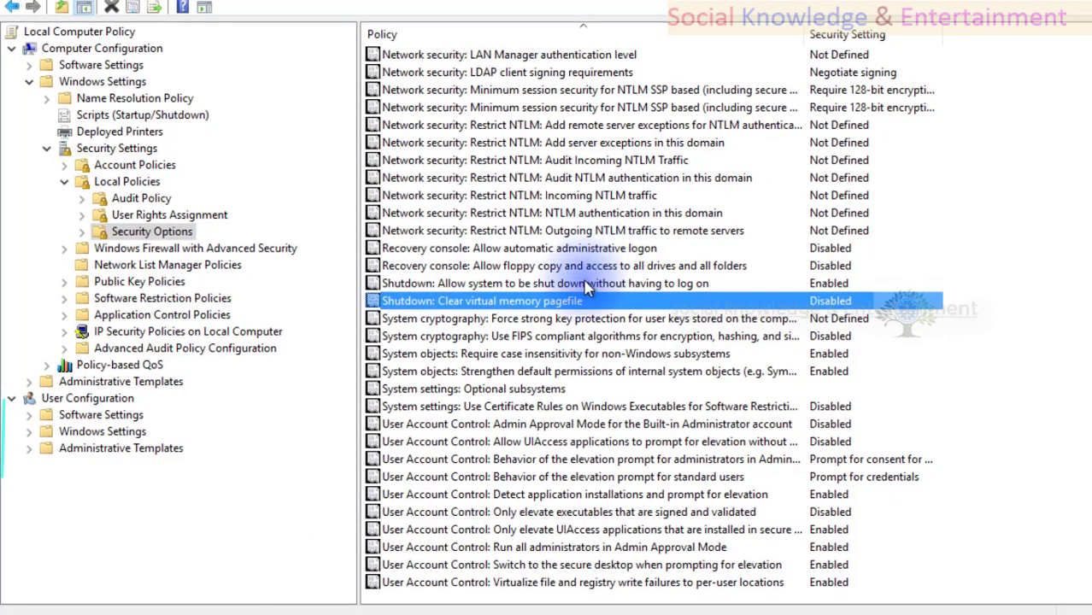
pyautogui.scroll(12, 582, 288)
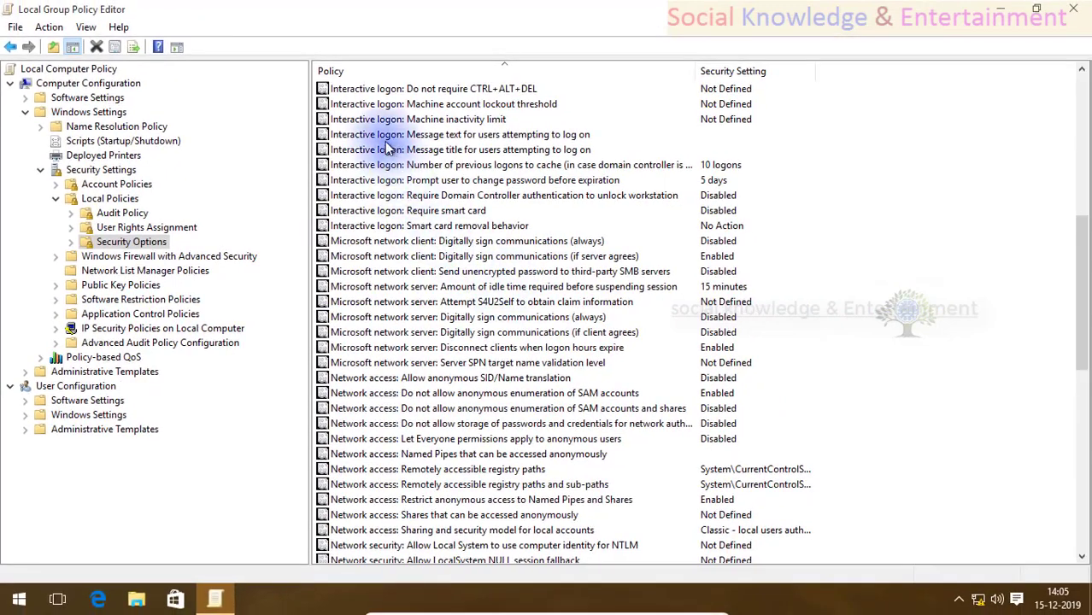
# Examine the Interactive logon machine account lockout threshold and machine inactivity limit policies, and the Security Options listed after them
pyautogui.click(369, 104)
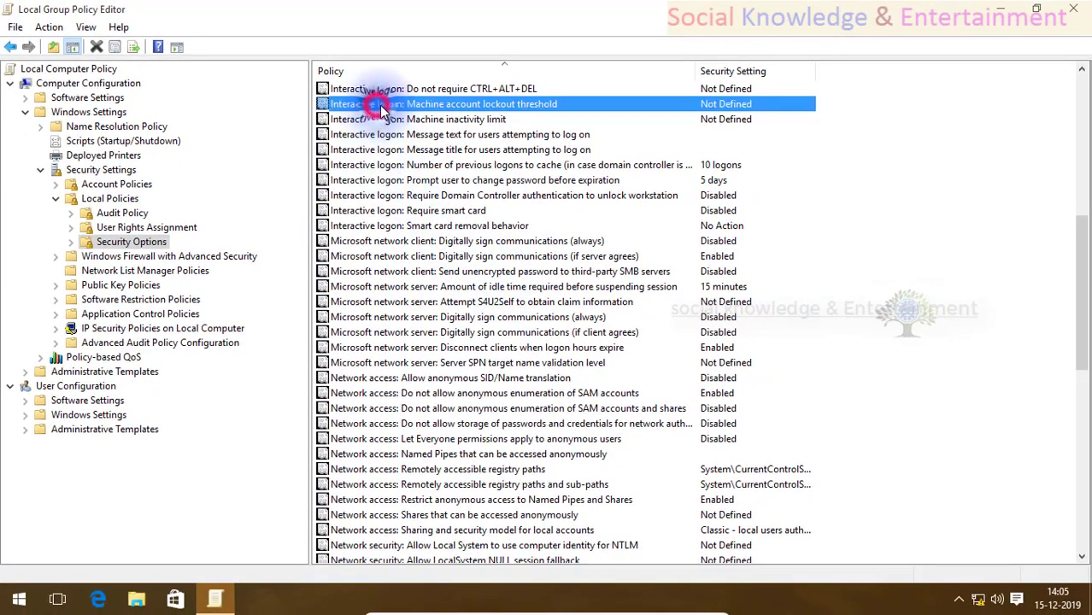
pyautogui.click(509, 120)
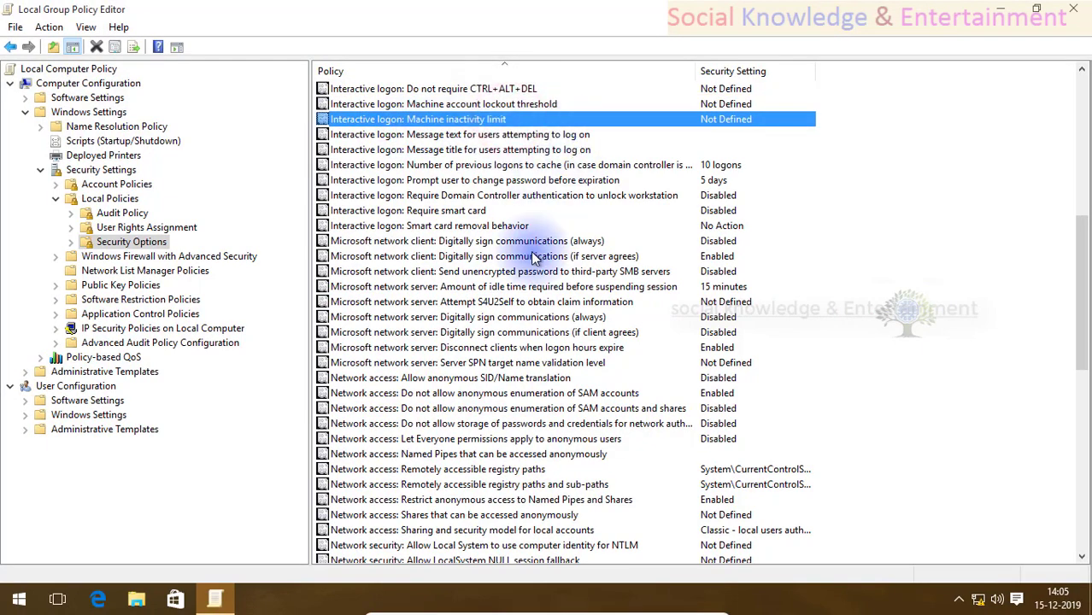
pyautogui.scroll(-9, 532, 256)
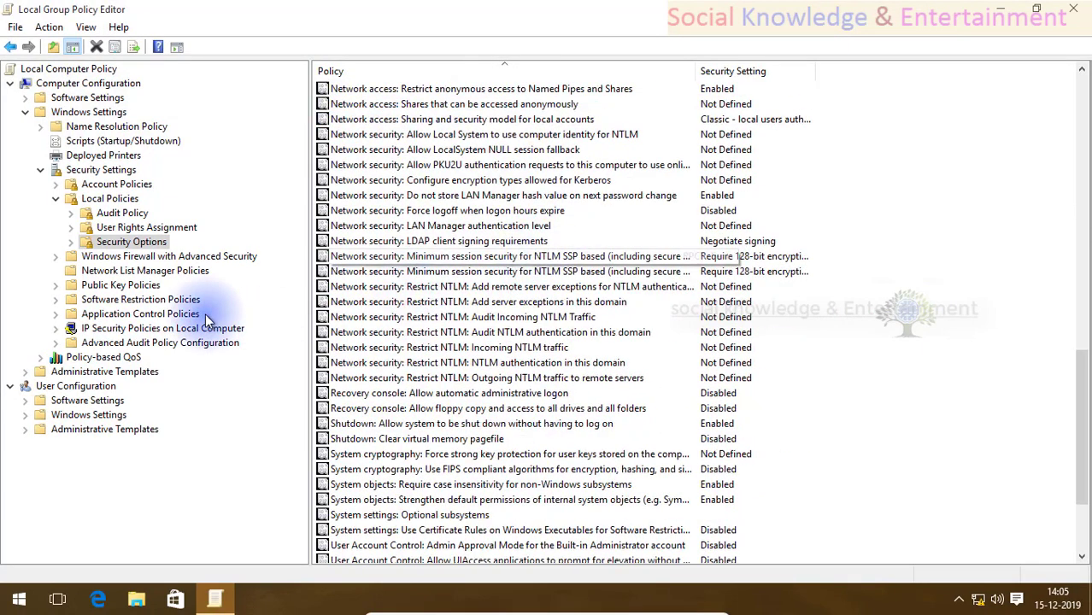
# Expand Windows Firewall with Advanced Security under Security Settings and view its overview, Inbound Rules and Outbound Rules
pyautogui.click(55, 259)
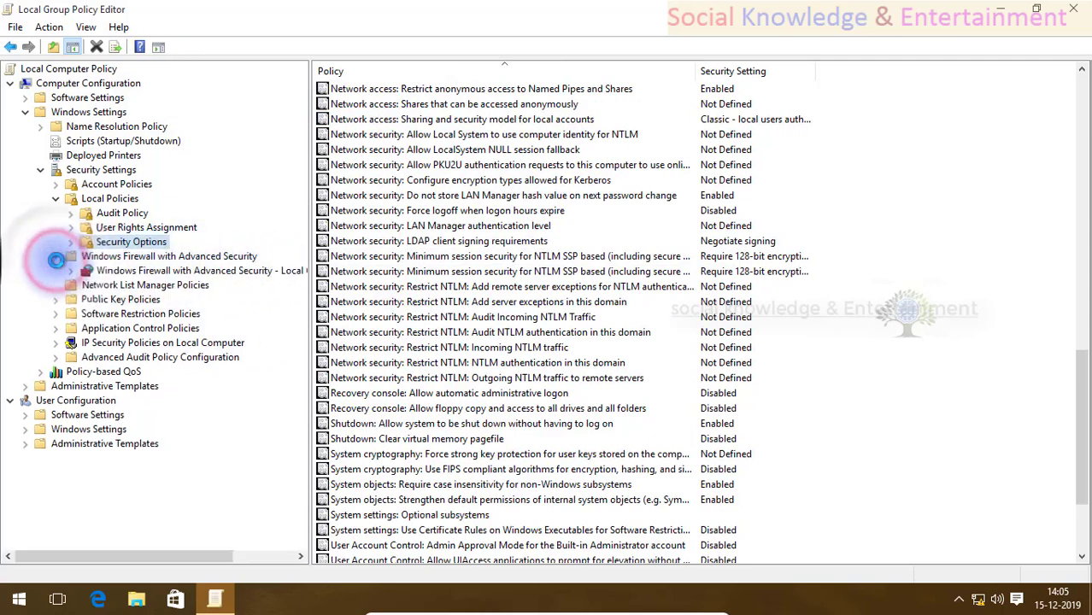
pyautogui.click(181, 272)
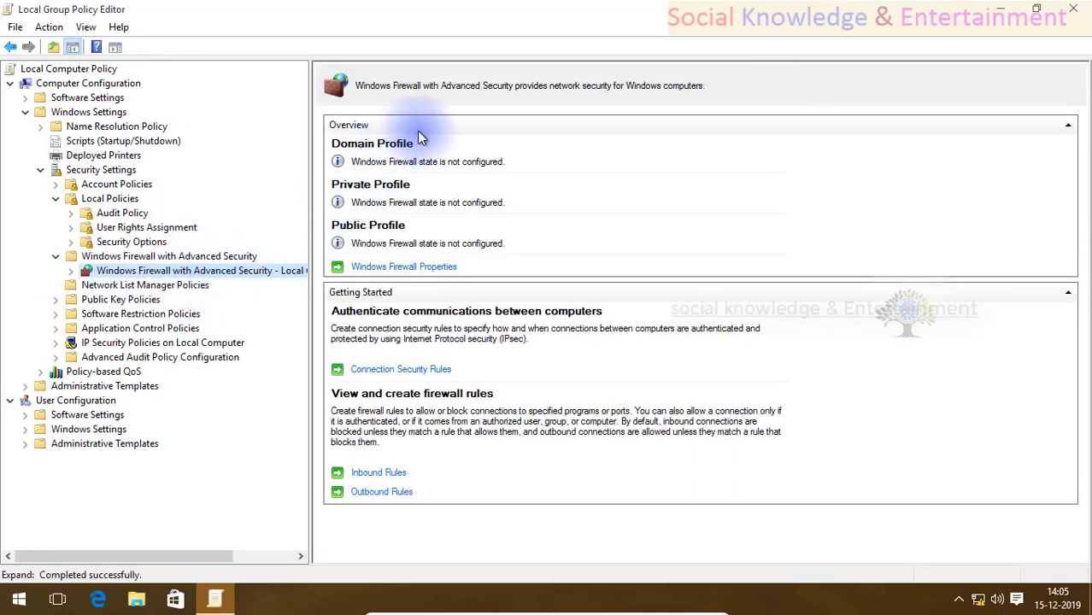
pyautogui.click(71, 271)
pyautogui.click(128, 286)
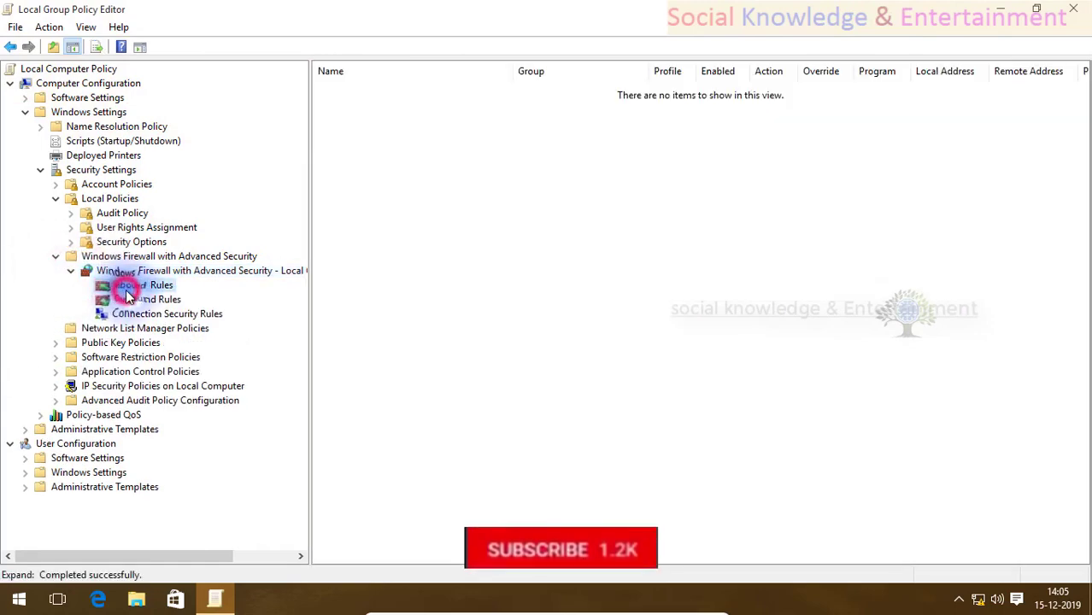
pyautogui.click(129, 300)
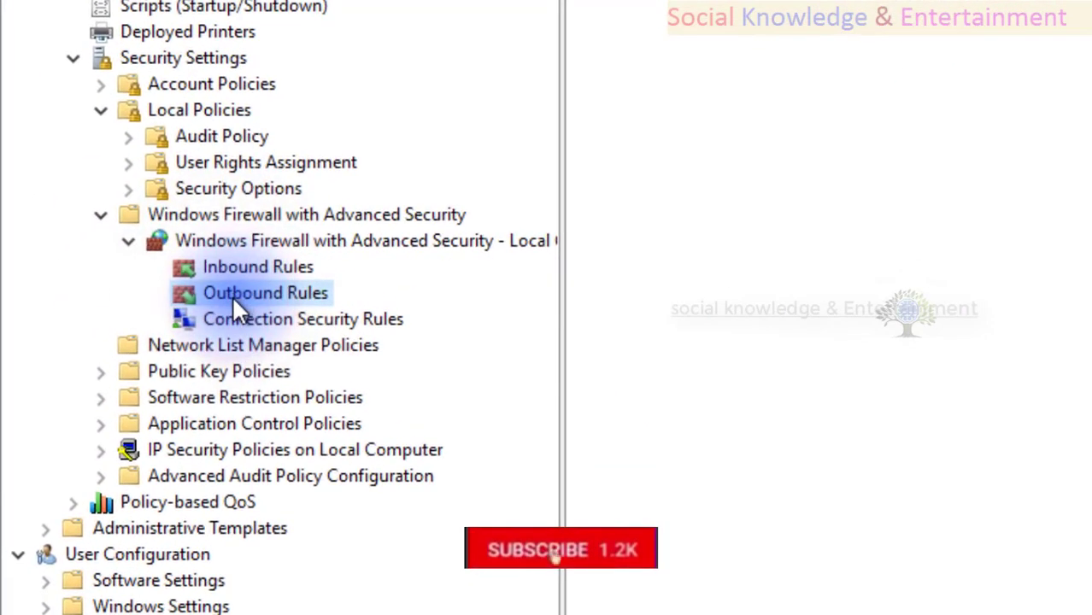
# View the rule types offered for a new outbound firewall rule and cancel the wizard
pyautogui.rightClick(732, 57)
pyautogui.click(793, 70)
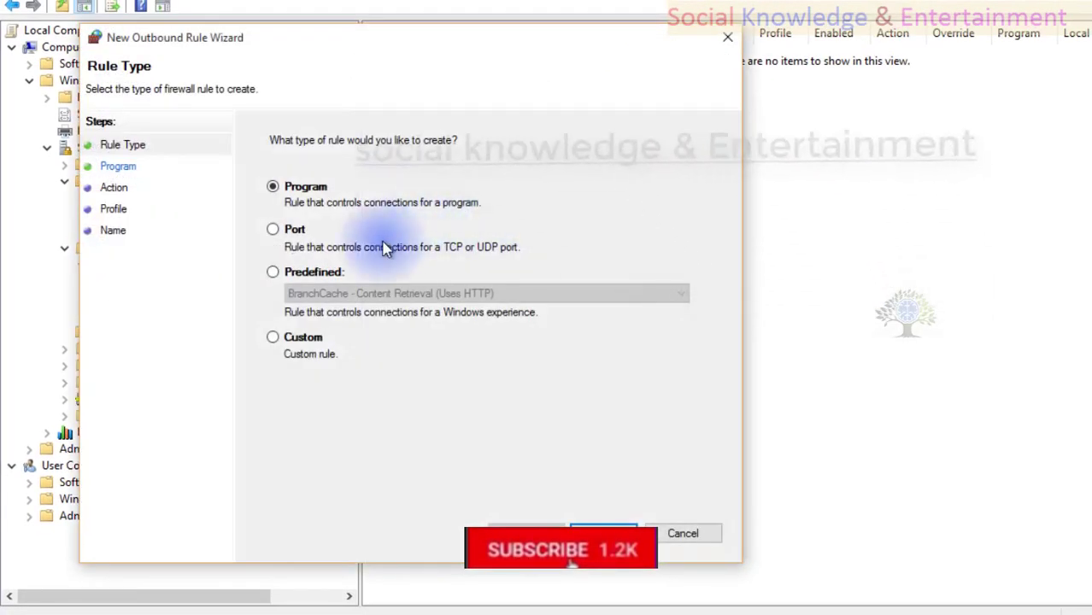
pyautogui.click(669, 534)
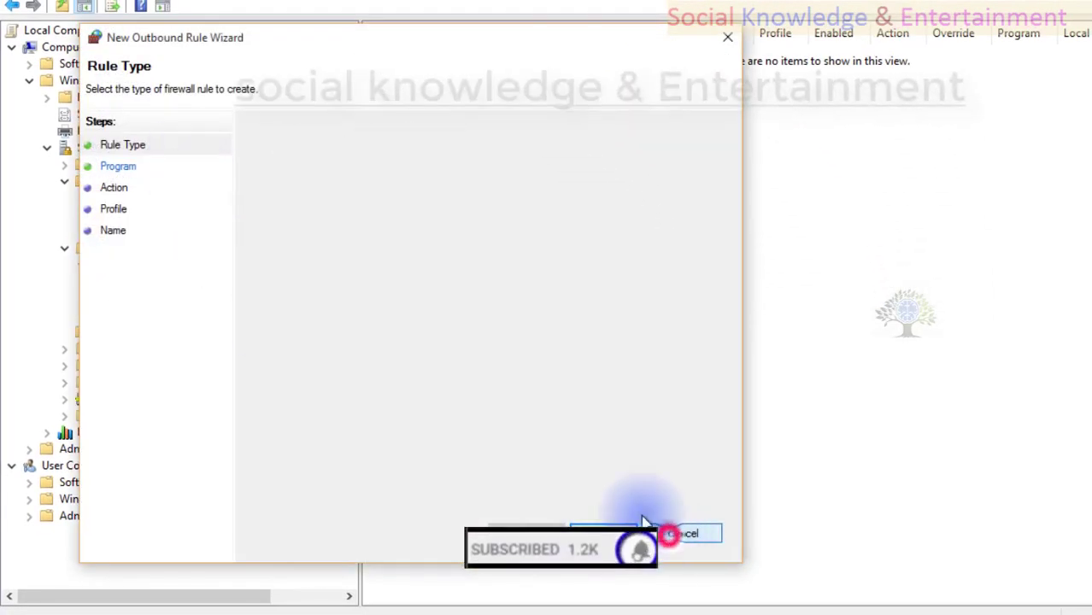
# Switch to File Explorer, go to Control Panel, show its items as large icons and maximize the window
pyautogui.click(173, 614)
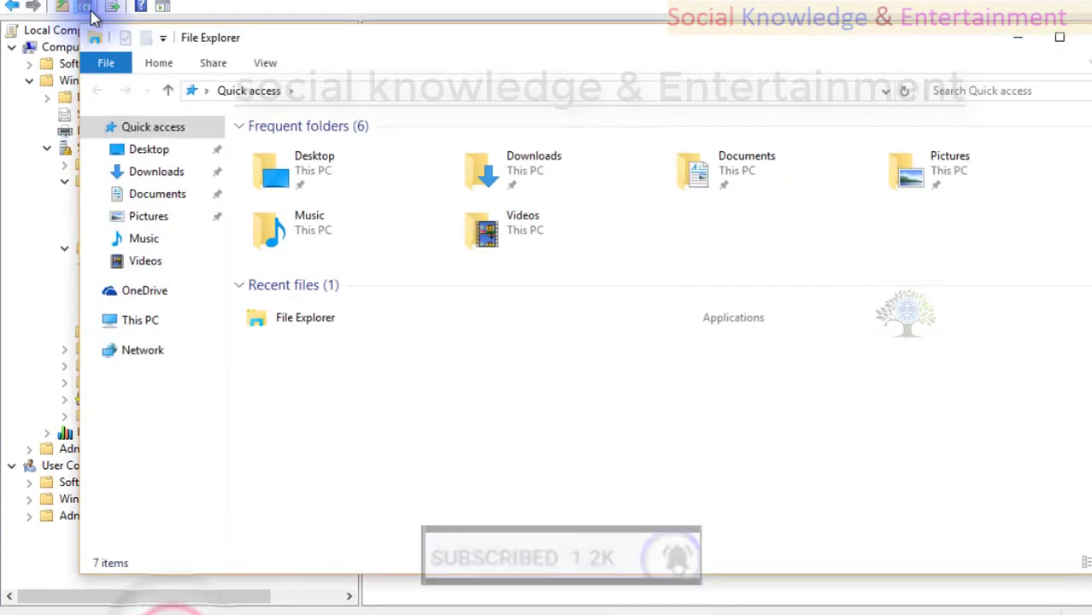
pyautogui.click(206, 91)
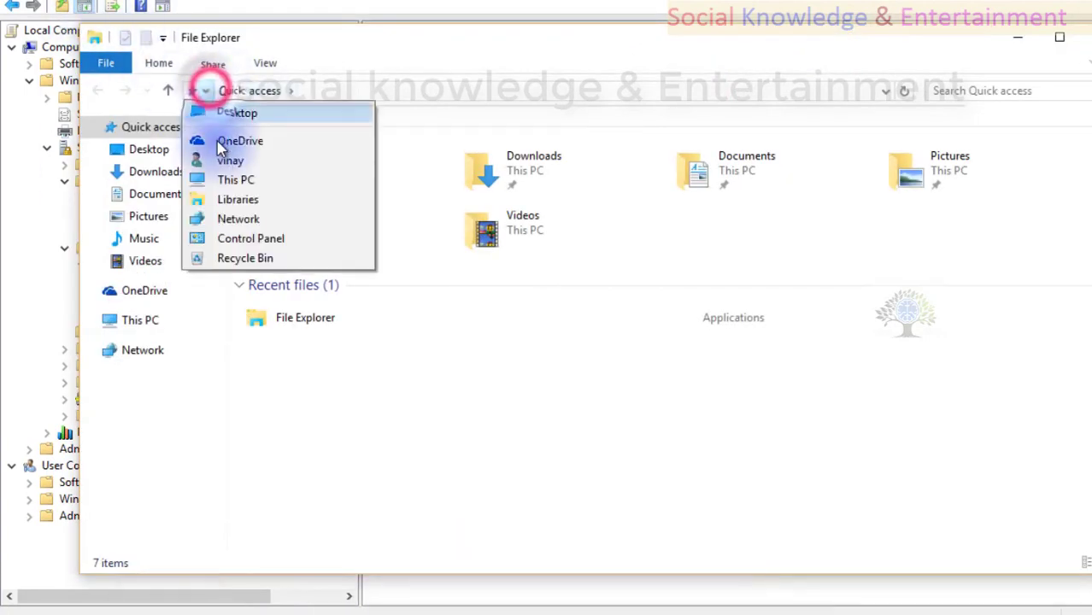
pyautogui.click(222, 239)
pyautogui.click(881, 115)
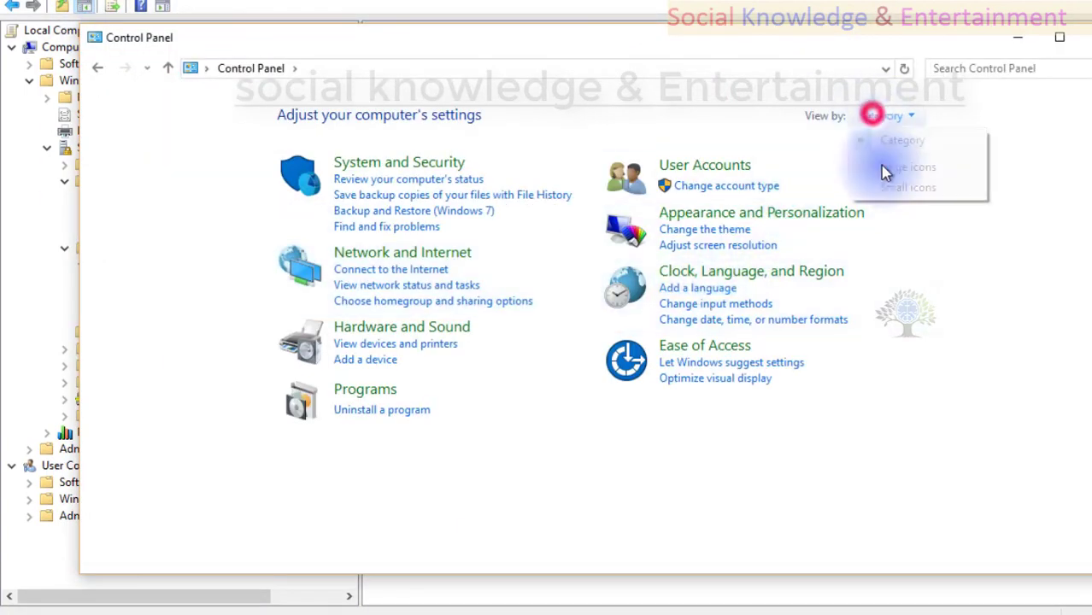
pyautogui.click(889, 169)
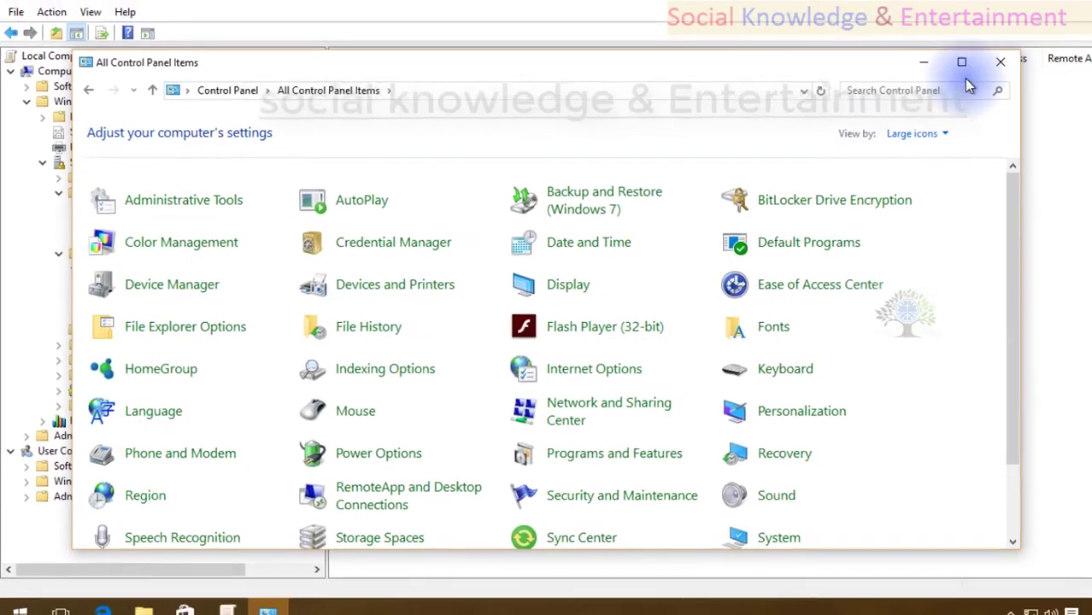
pyautogui.click(961, 63)
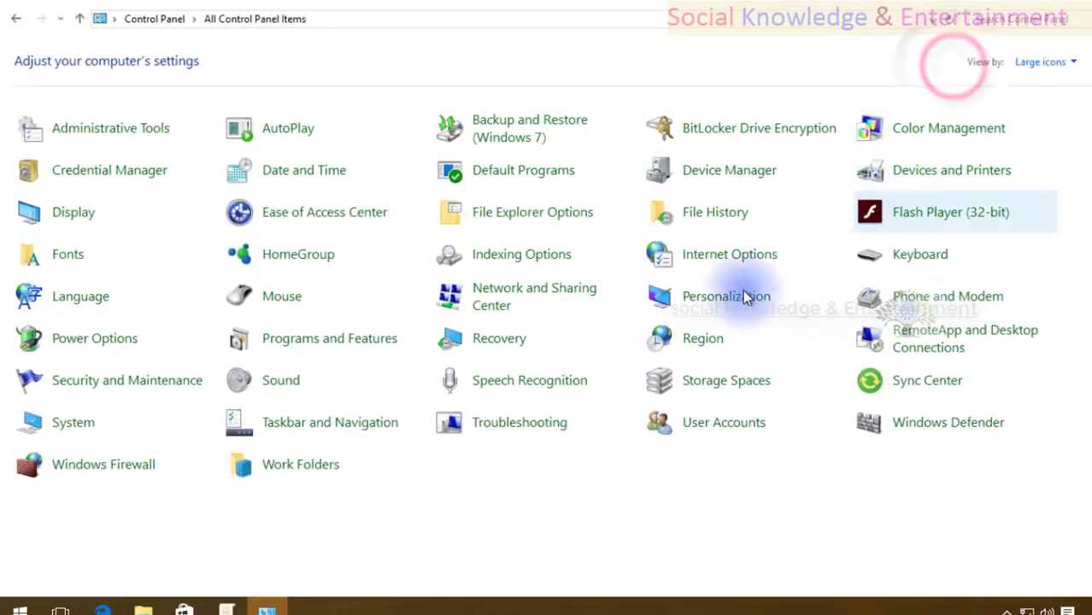
# Open the advanced settings of Windows Firewall in Control Panel and view the Inbound Rules and Outbound Rules
pyautogui.click(107, 463)
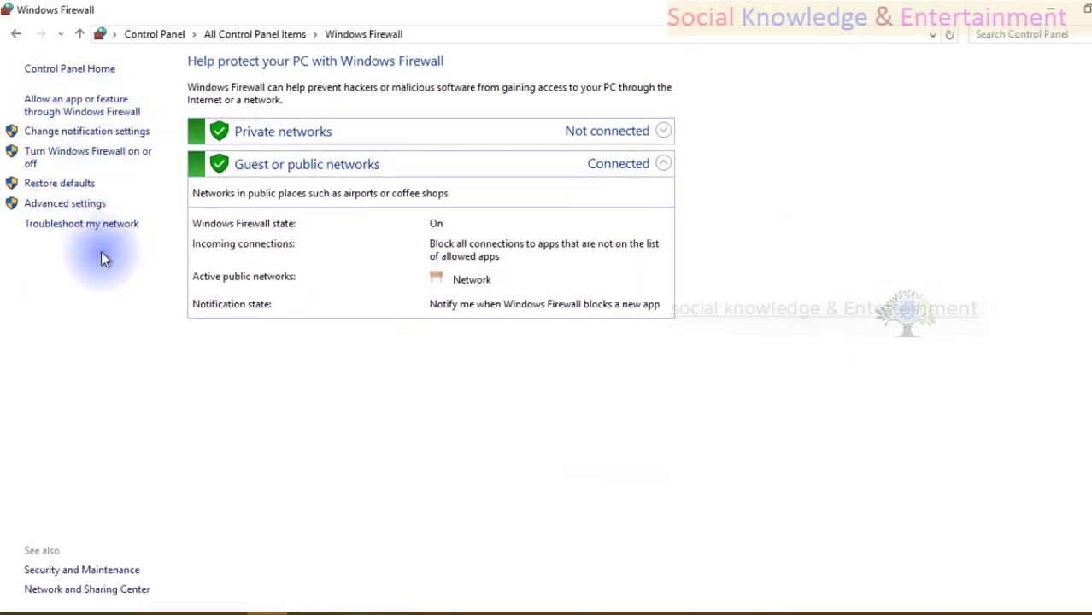
pyautogui.click(34, 204)
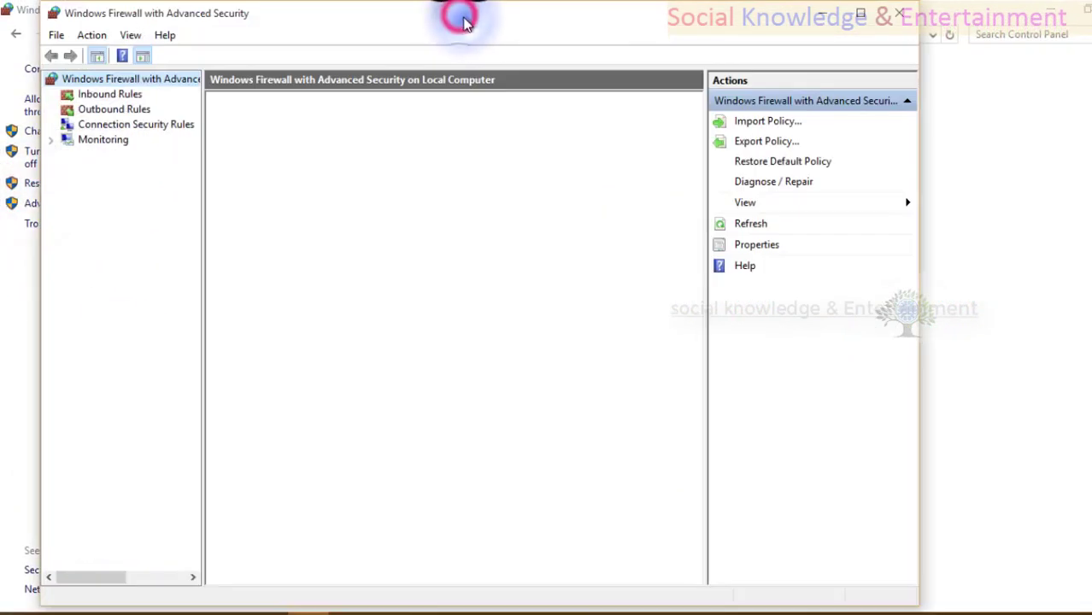
pyautogui.moveTo(464, 23); pyautogui.dragTo(730, 57)
pyautogui.click(363, 130)
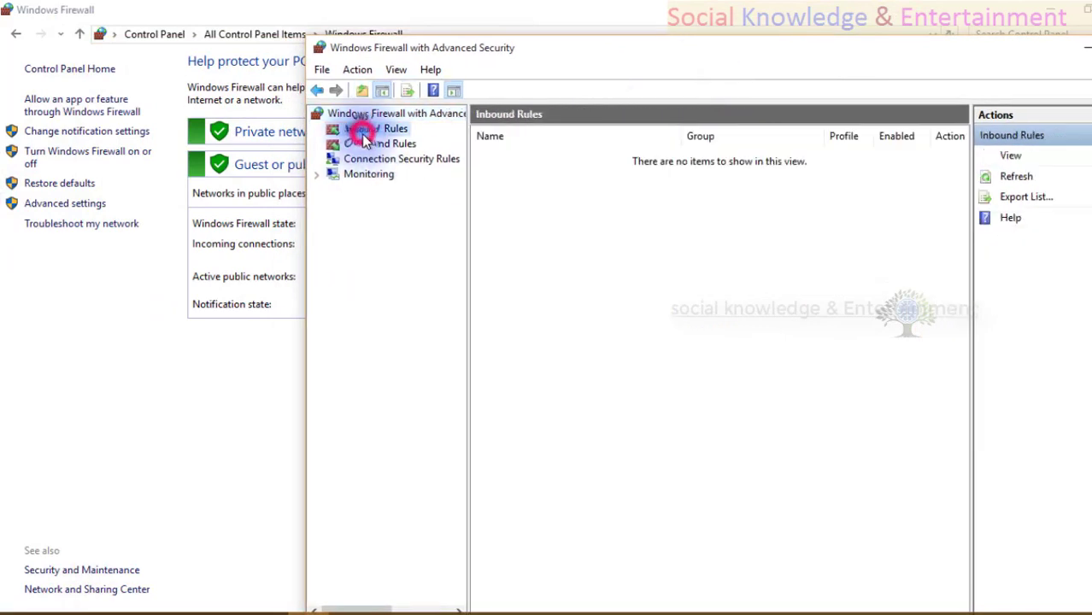
pyautogui.click(366, 146)
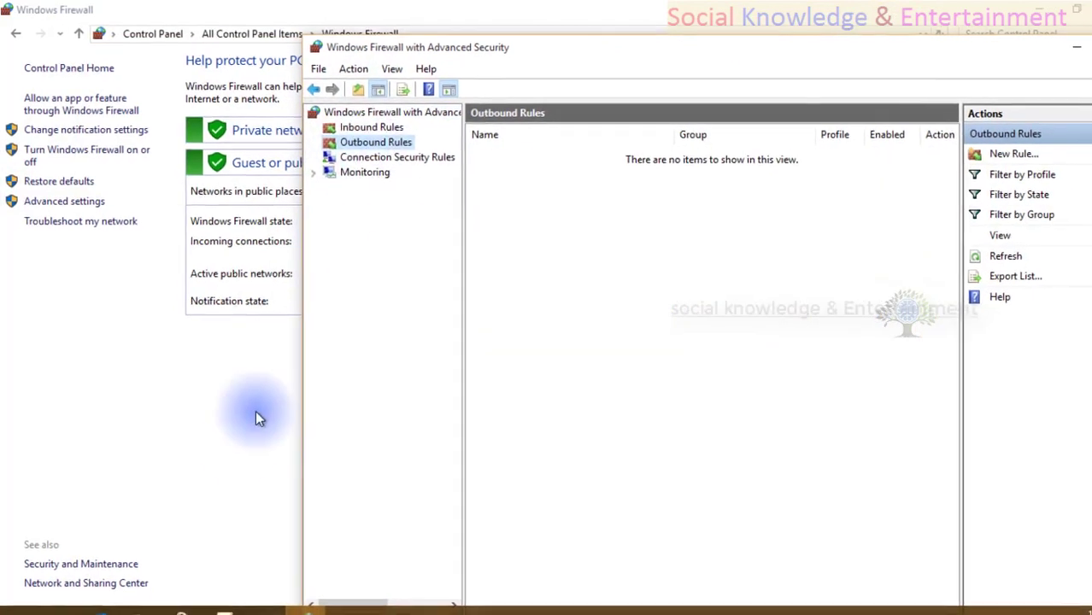
# Switch to the Local Group Policy Editor, place it beside the firewall window and compare the Inbound, Outbound and Connection Security Rules
pyautogui.click(221, 600)
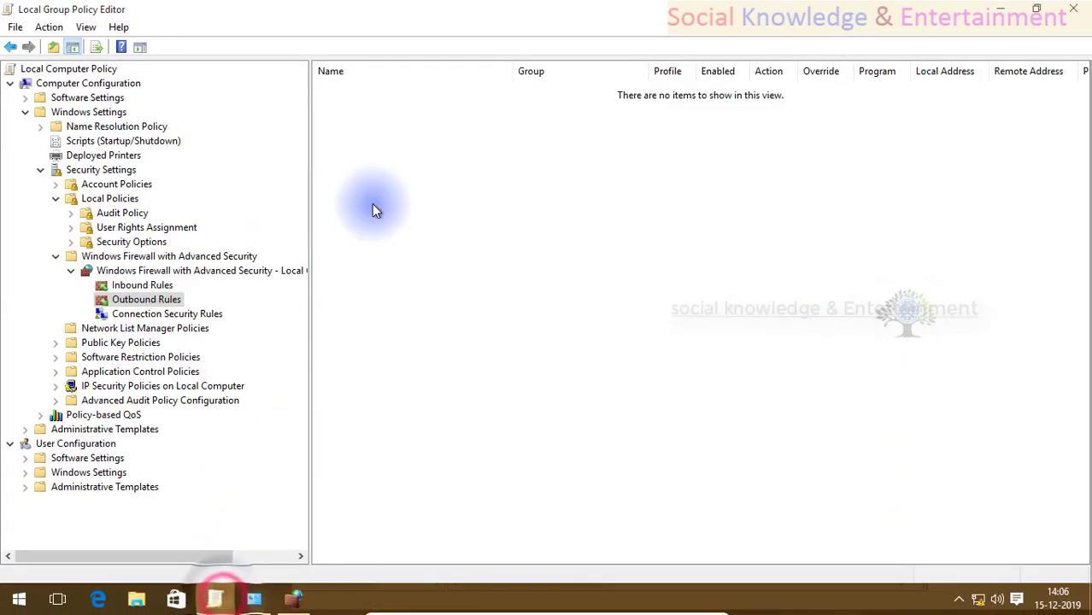
pyautogui.click(434, 30)
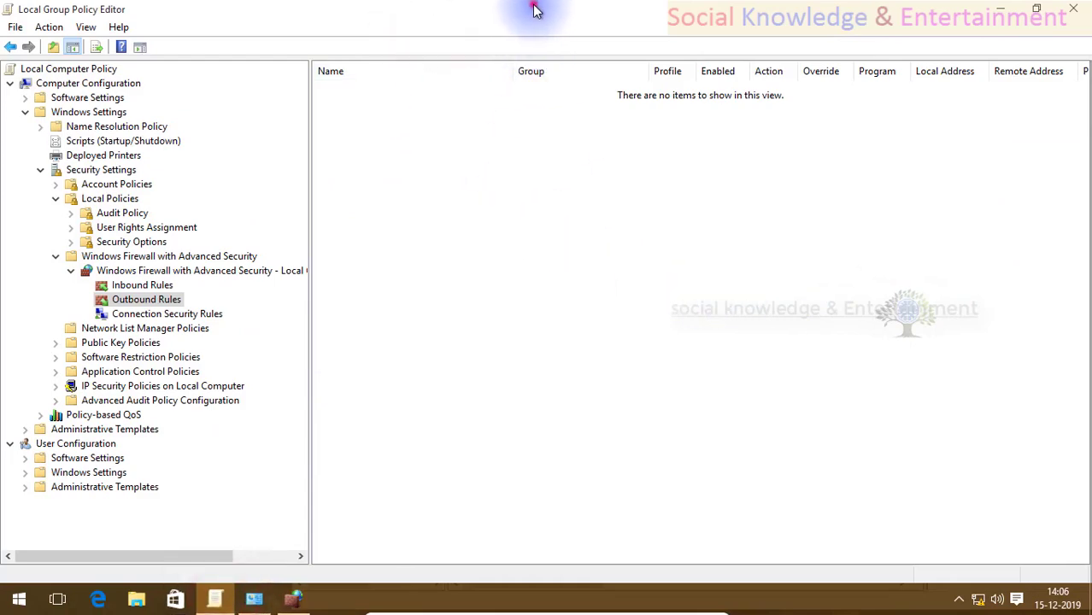
pyautogui.moveTo(534, 7); pyautogui.dragTo(810, 110)
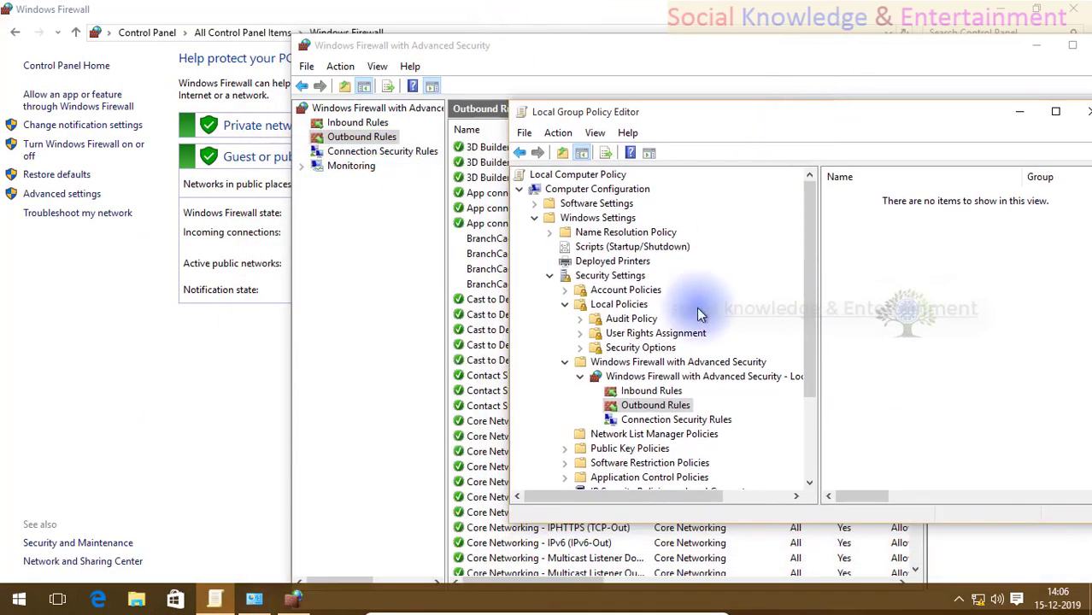
pyautogui.click(637, 393)
pyautogui.click(636, 410)
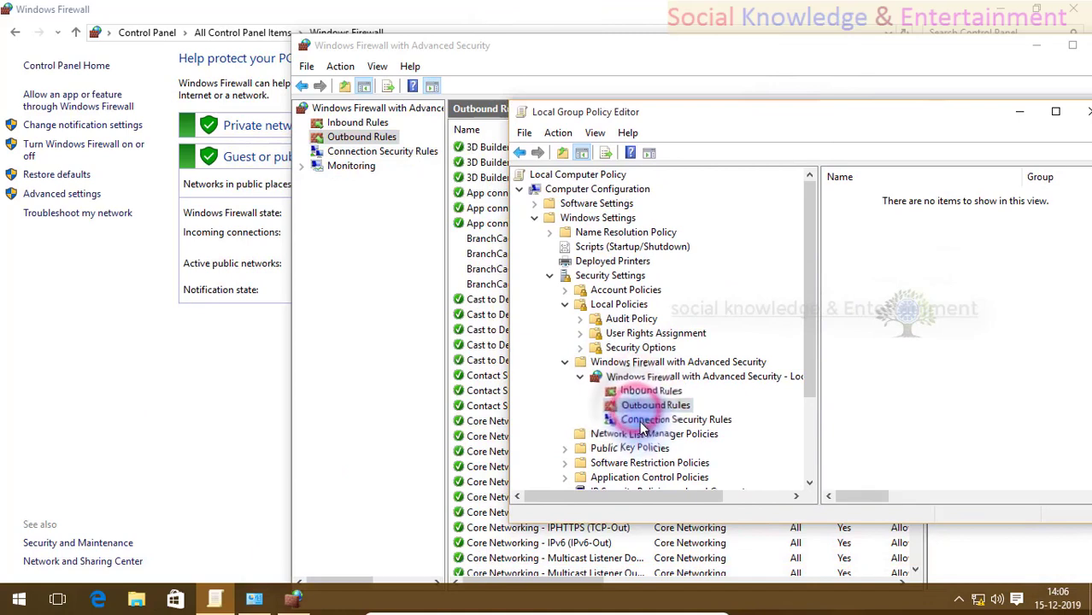
pyautogui.click(641, 421)
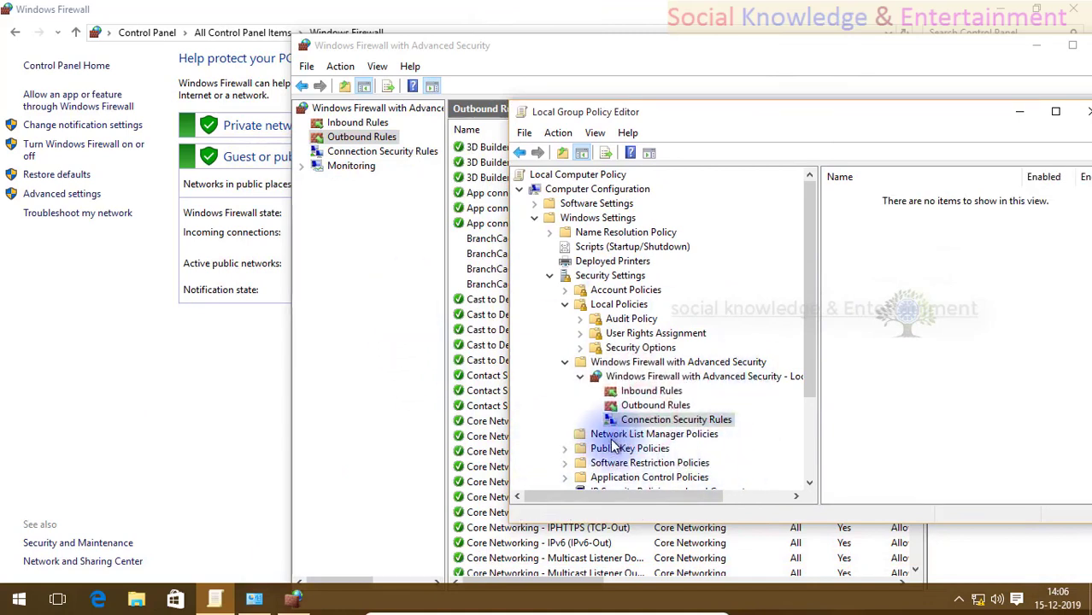
# Bring the separate Windows Firewall with Advanced Security window forward and close it
pyautogui.click(399, 334)
pyautogui.click(366, 163)
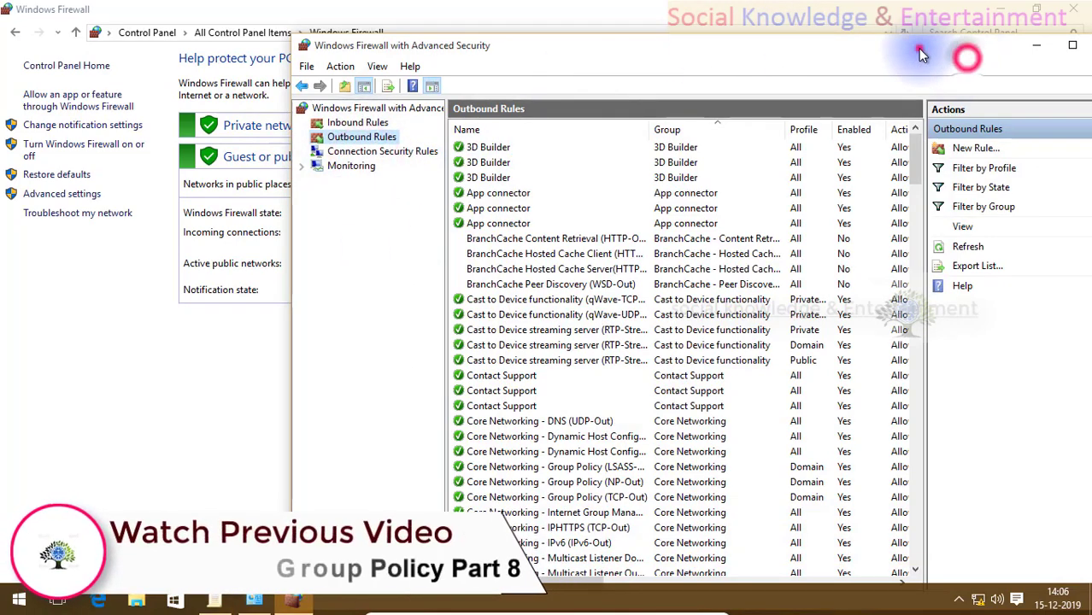
pyautogui.moveTo(918, 48); pyautogui.dragTo(738, 102)
pyautogui.click(939, 108)
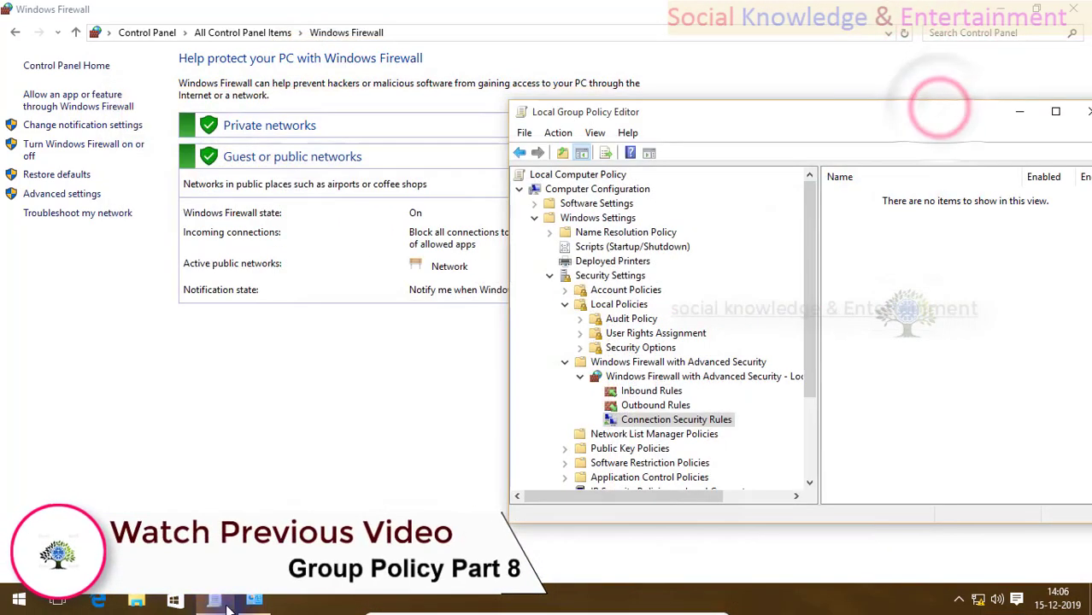
# Maximize the Local Group Policy Editor and view the domain, private and public profile overview of Windows Firewall with Advanced Security
pyautogui.click(1048, 114)
pyautogui.click(102, 259)
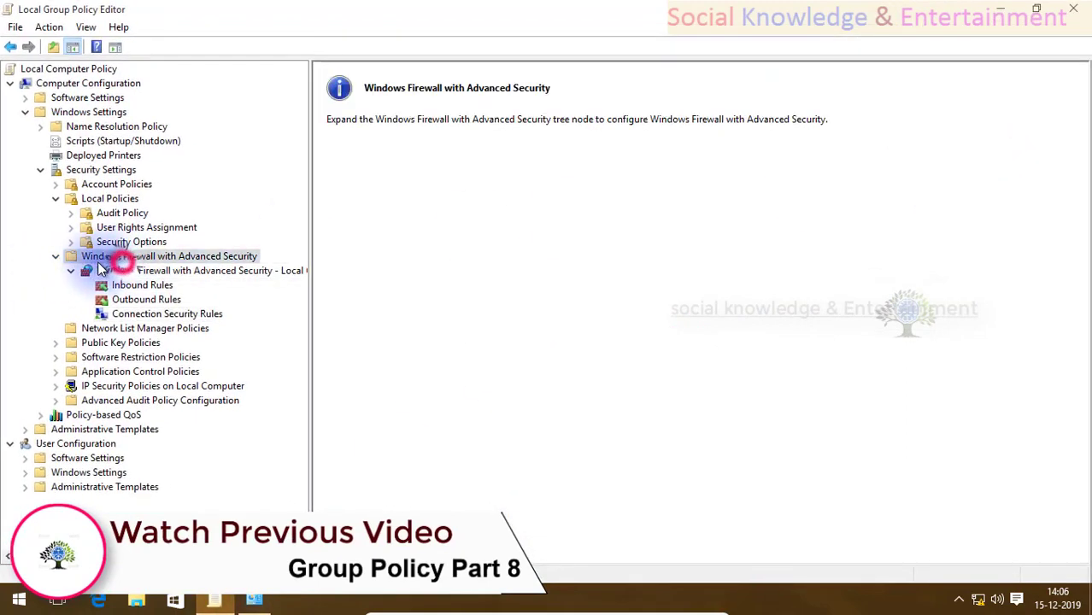
pyautogui.click(156, 270)
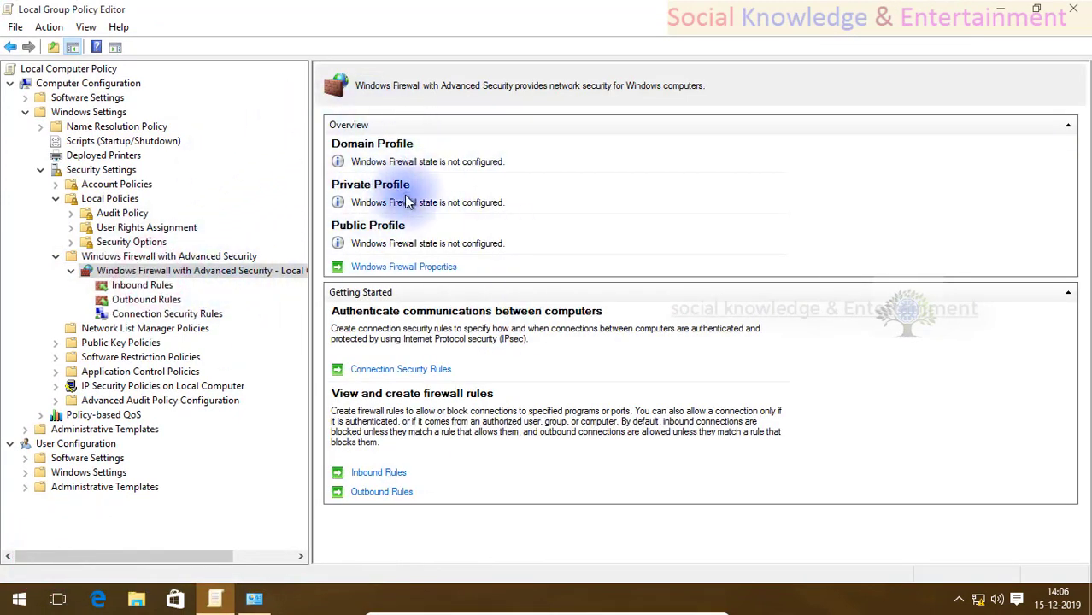
# Open the Network properties under Network List Manager Policies, set the network icon option to Icon and open the icon selection
pyautogui.click(181, 330)
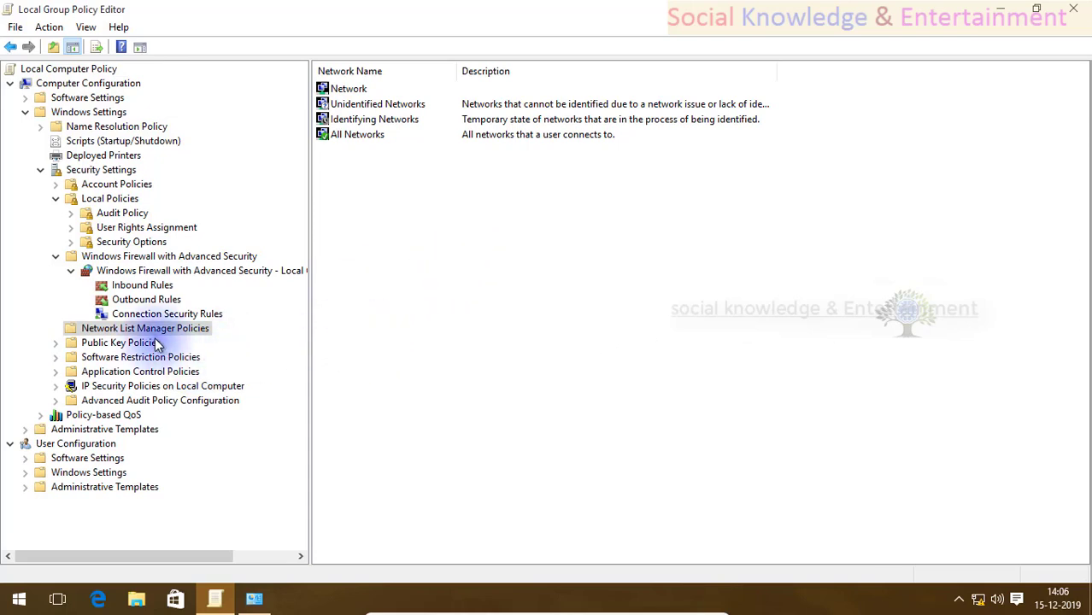
pyautogui.doubleClick(342, 93)
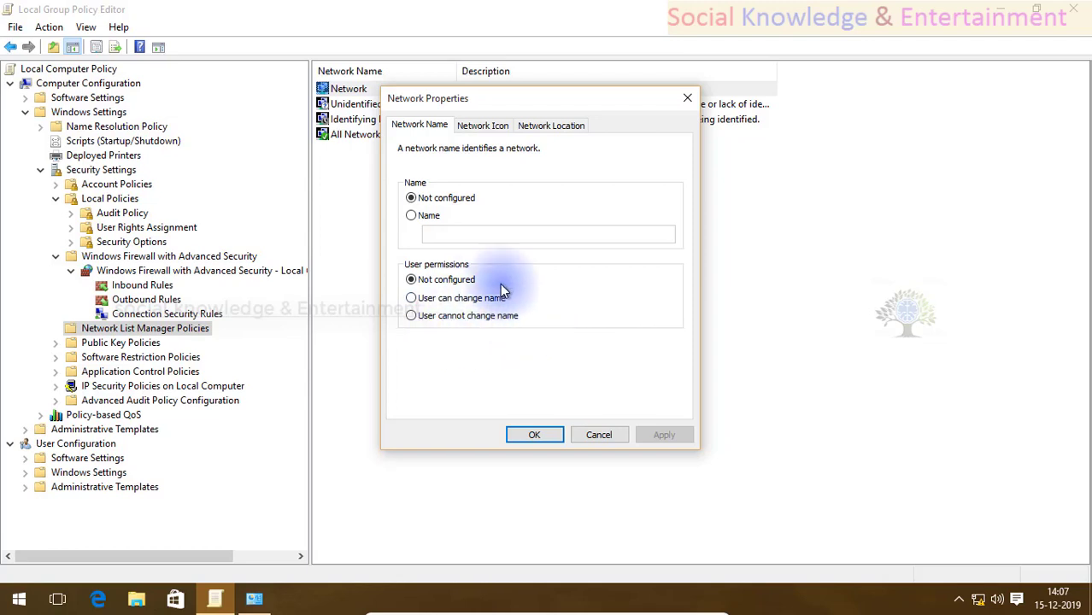
pyautogui.click(483, 125)
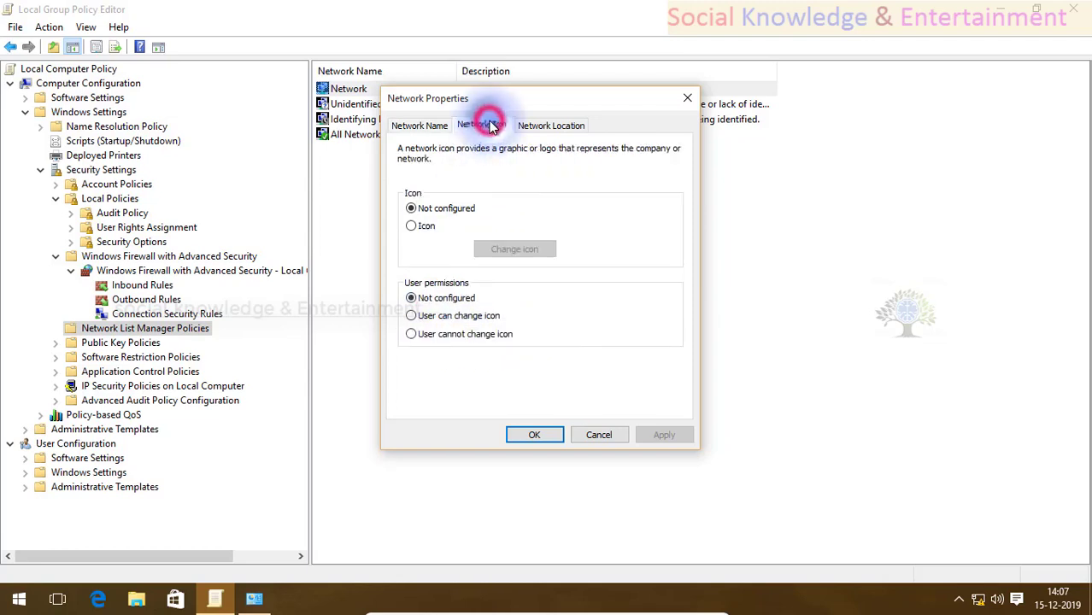
pyautogui.click(425, 227)
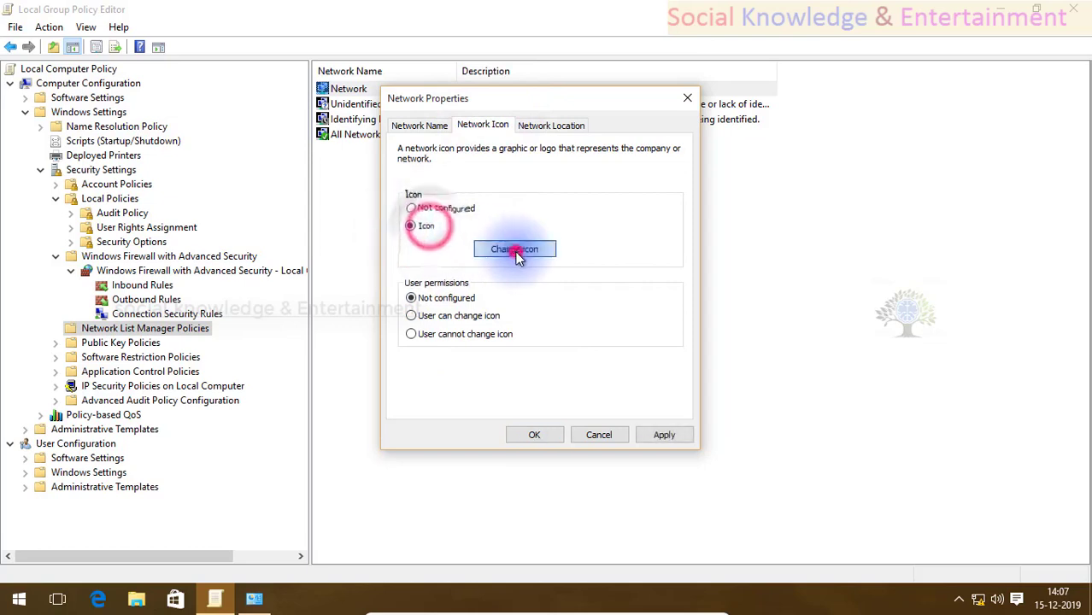
pyautogui.click(515, 250)
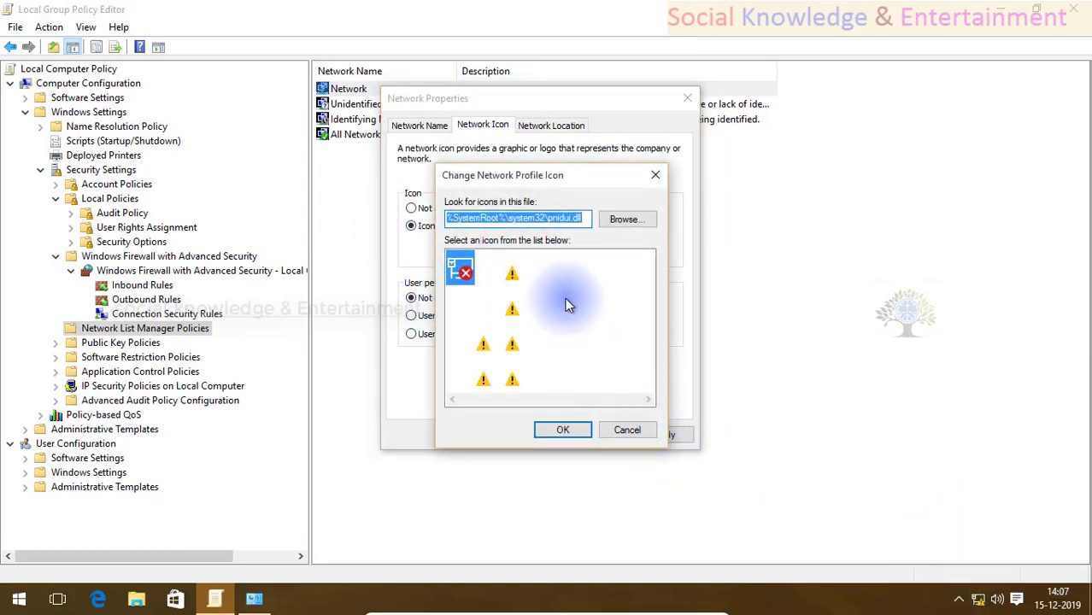
# Try several icons from pnidui.dll for the Network profile, choose the wireless one with the yellow warning sign and apply it
pyautogui.click(513, 298)
pyautogui.click(481, 313)
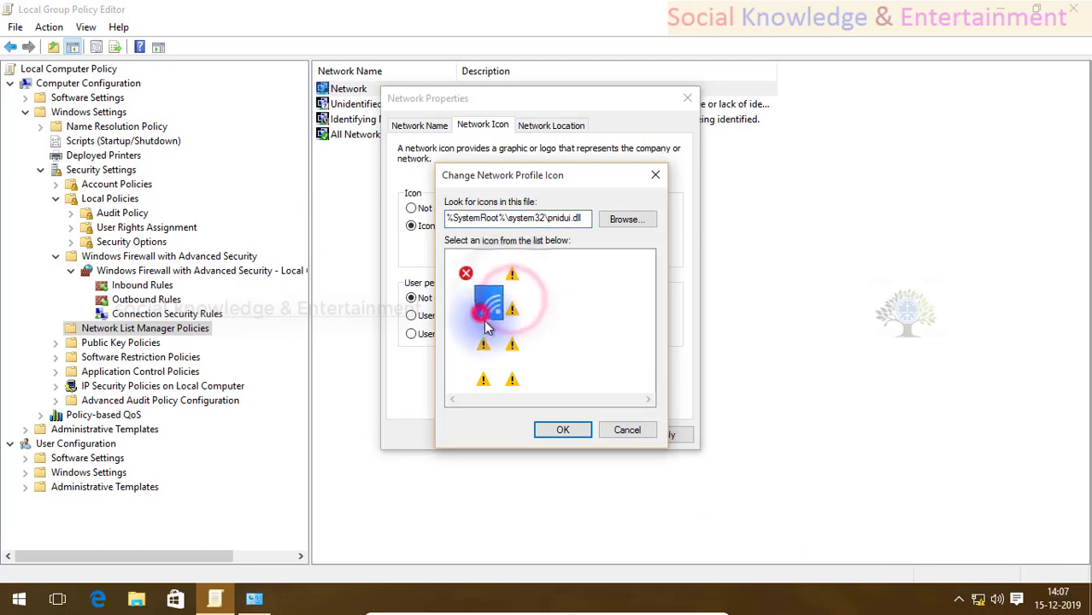
pyautogui.click(513, 344)
pyautogui.click(483, 313)
pyautogui.click(468, 313)
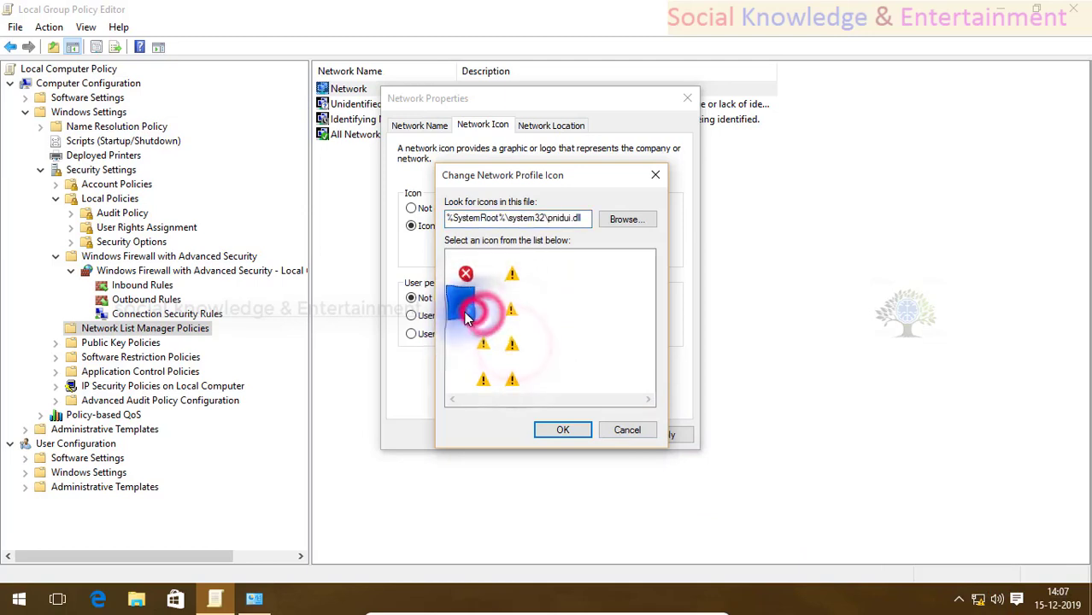
pyautogui.click(468, 338)
pyautogui.click(510, 347)
pyautogui.click(505, 376)
pyautogui.click(468, 377)
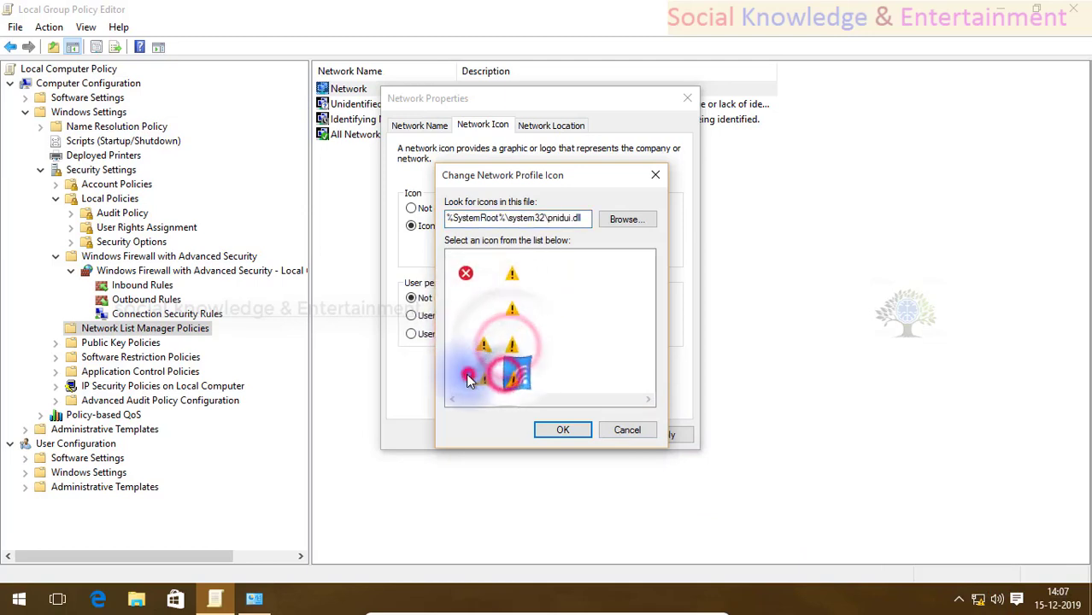
pyautogui.click(472, 274)
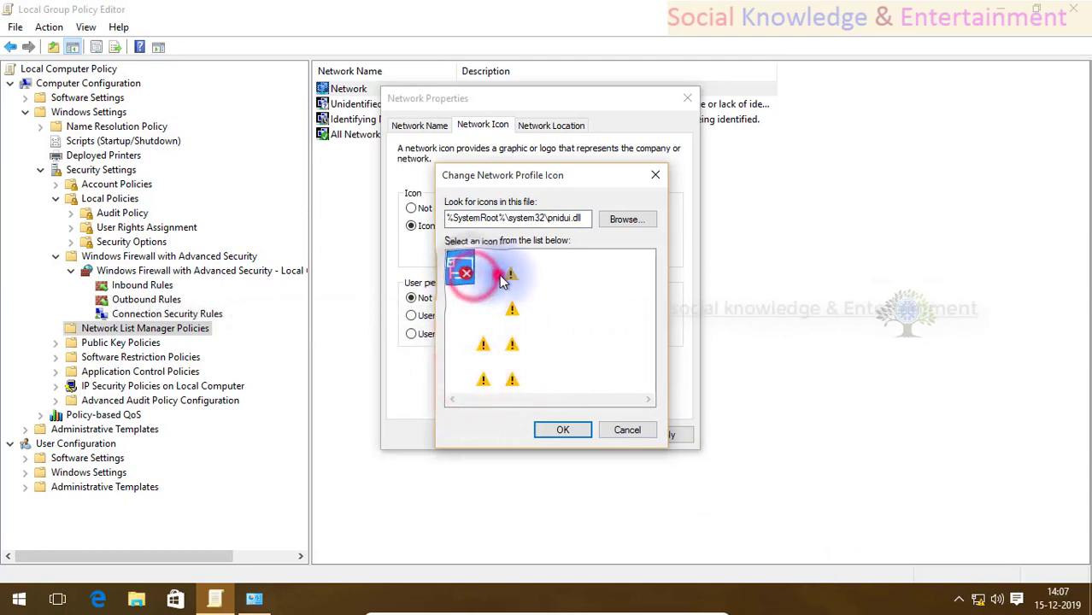
pyautogui.click(498, 276)
pyautogui.click(474, 292)
pyautogui.click(489, 310)
pyautogui.click(488, 273)
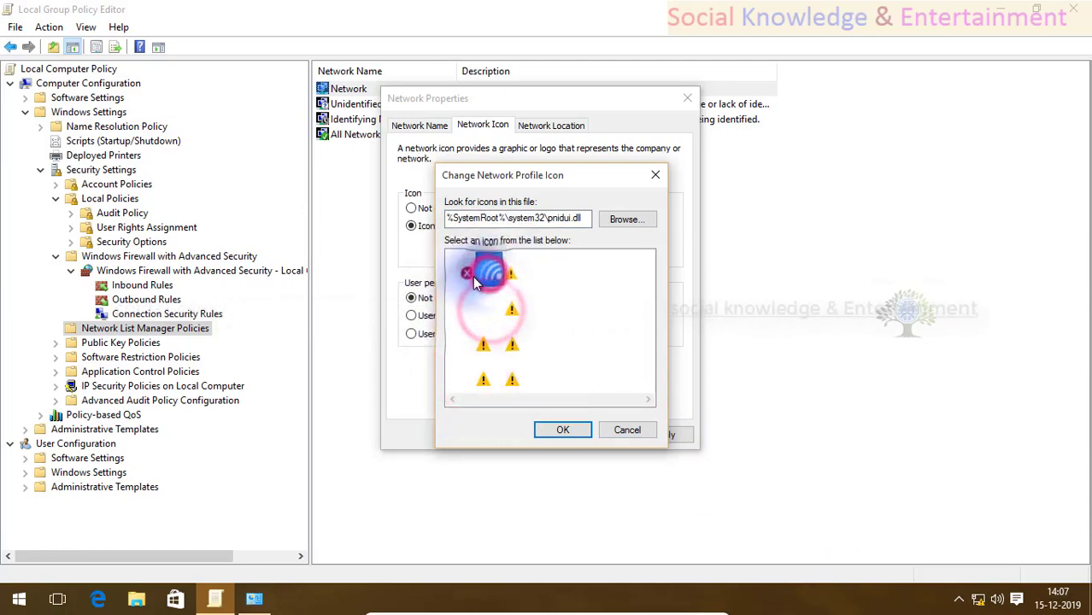
pyautogui.click(462, 289)
pyautogui.click(498, 308)
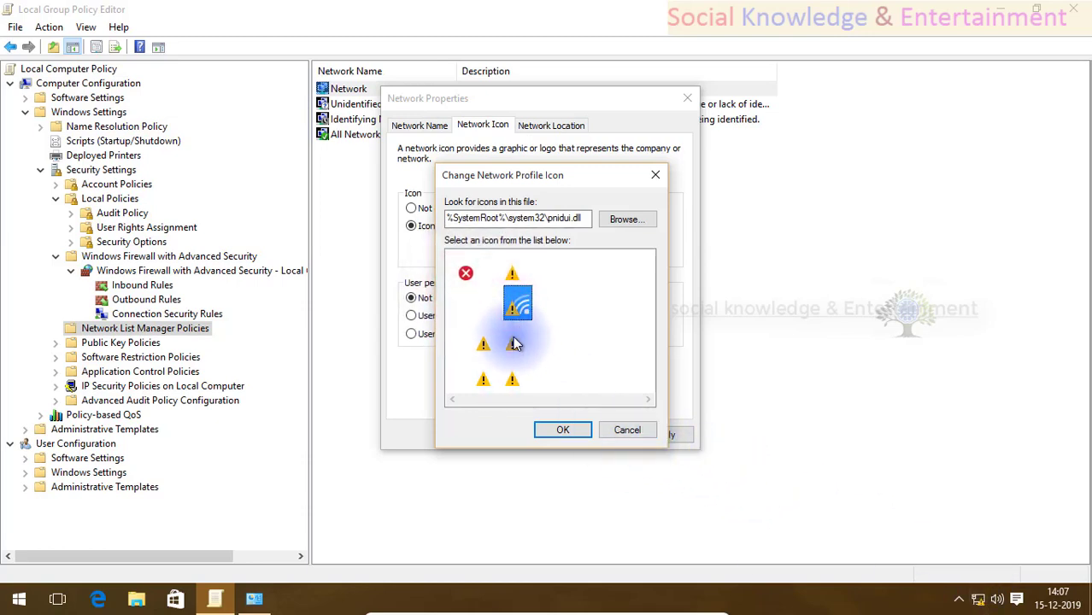
pyautogui.click(577, 433)
pyautogui.click(658, 438)
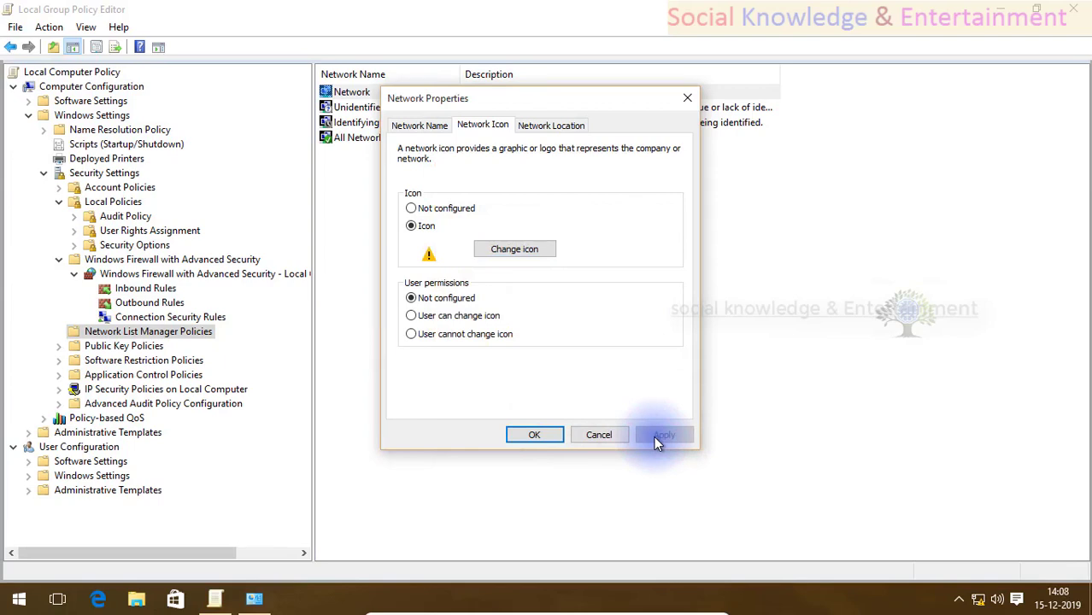
# Open a Command Prompt window by running cmd and make it ready for entering commands
pyautogui.press('super+r')
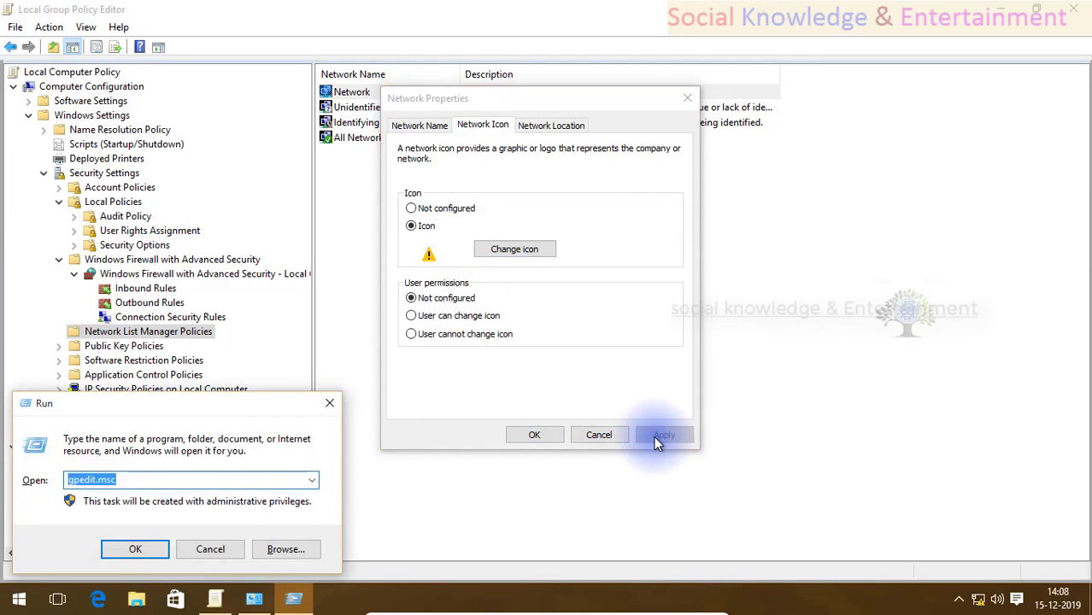
pyautogui.write('cmd')
pyautogui.press('Return')
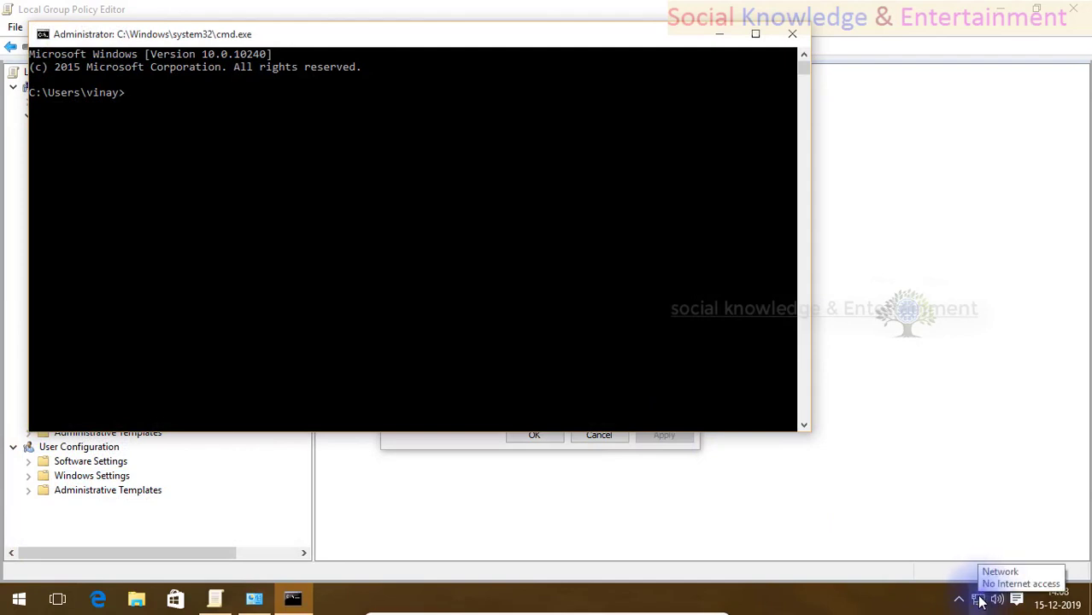
pyautogui.click(448, 268)
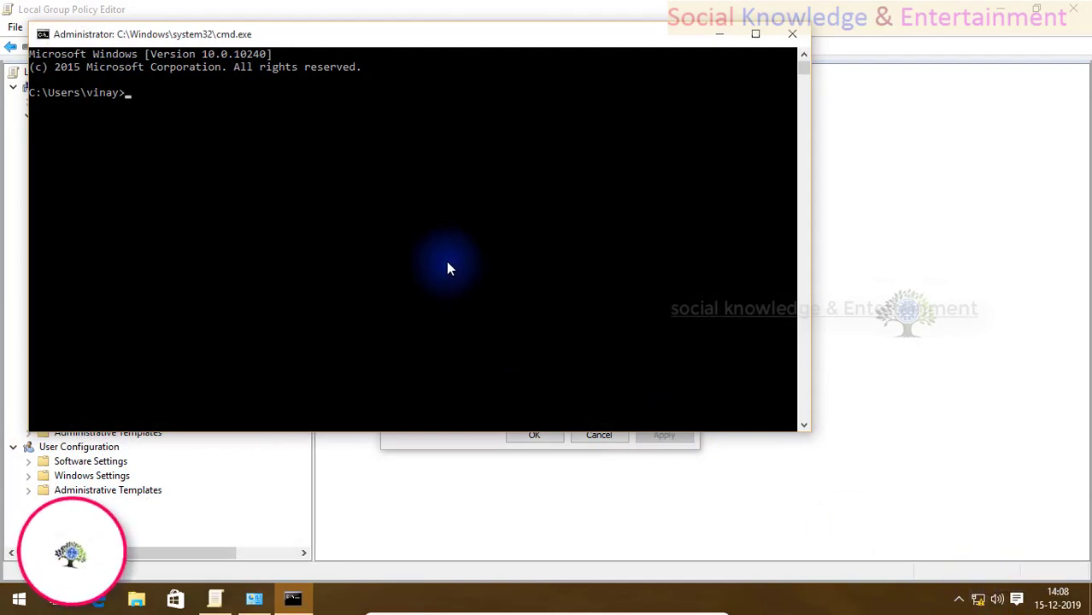
# Try to refresh the group policy by running the command gpupdate.msc twice
pyautogui.write('gpupda')
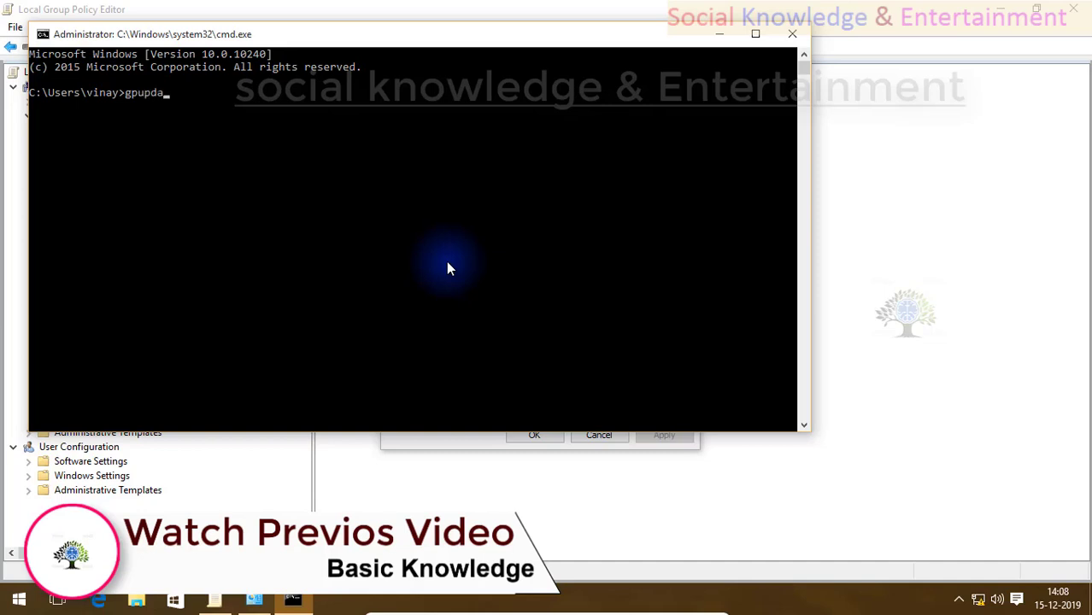
pyautogui.write('te.msc')
pyautogui.press('Return')
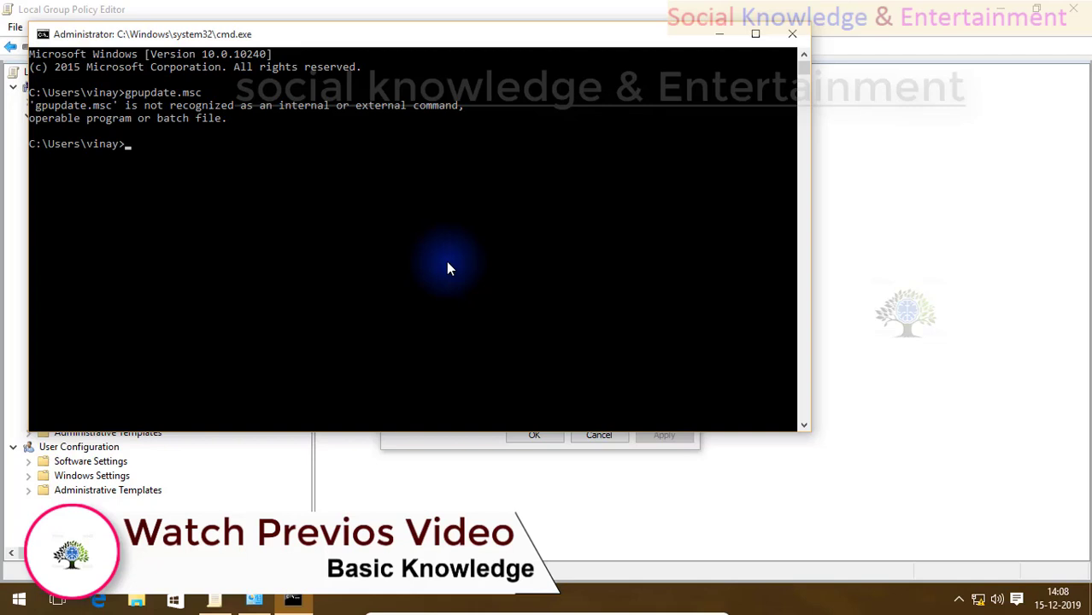
pyautogui.write('gpupdat')
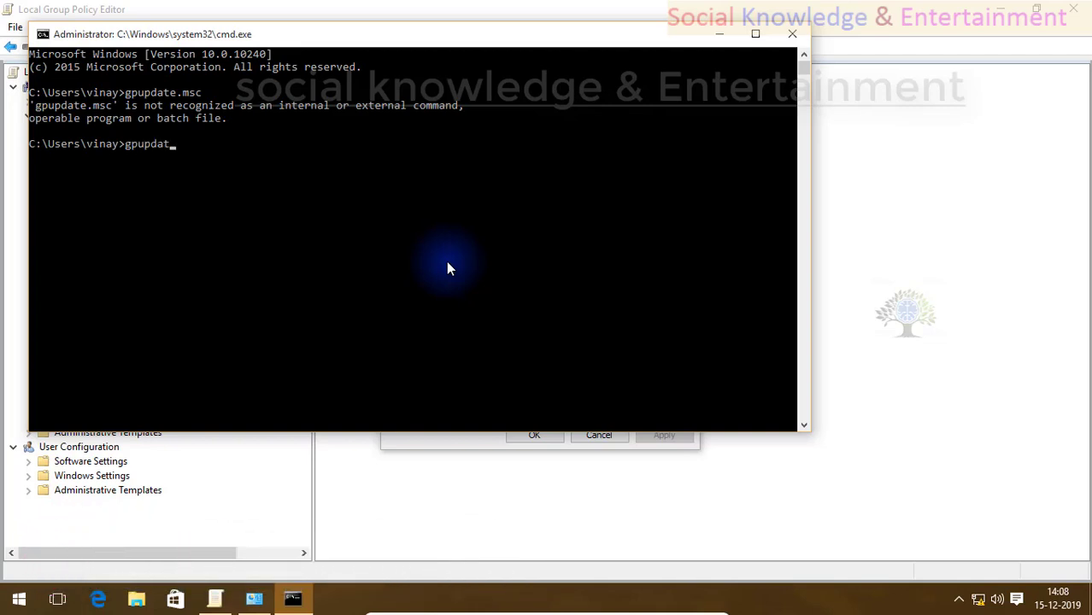
pyautogui.write('e.msc')
pyautogui.press('Return')
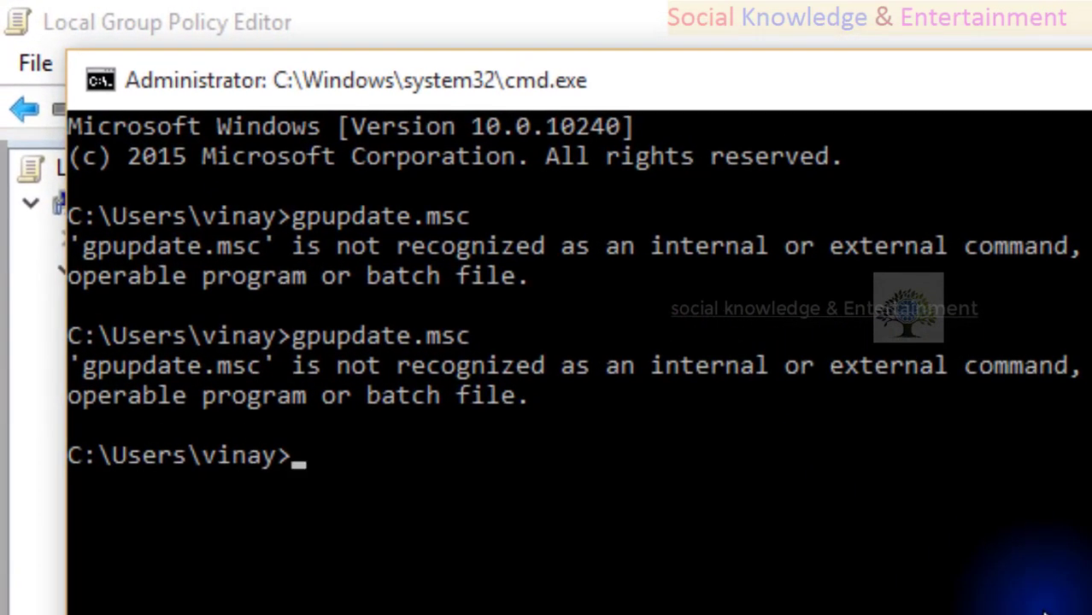
# Force a group policy update with gpupdate /force and check the network's entry in the taskbar network list
pyautogui.press('Up')
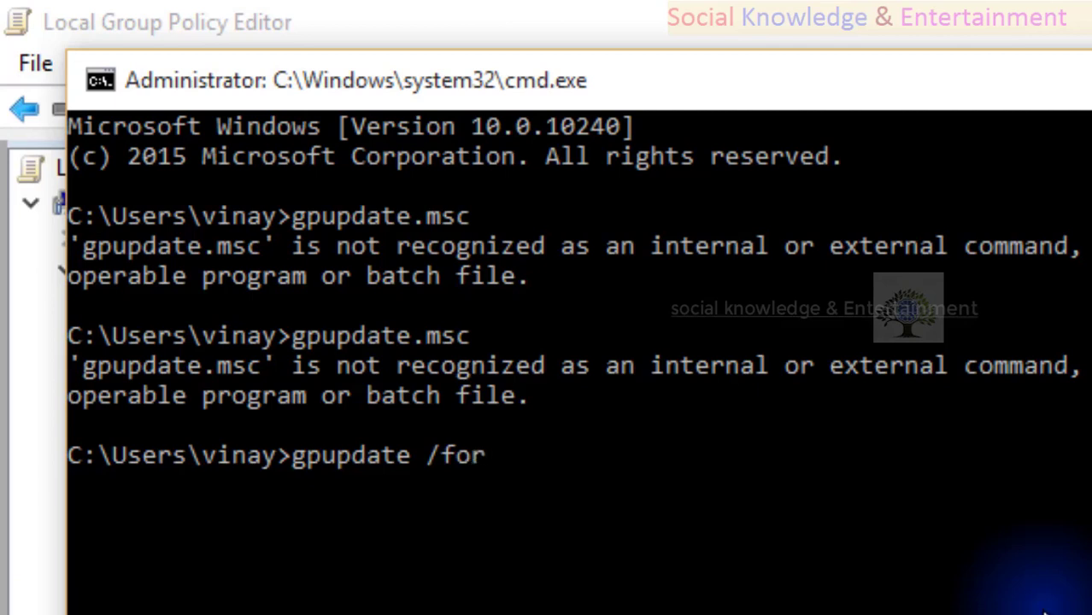
pyautogui.press('Return')
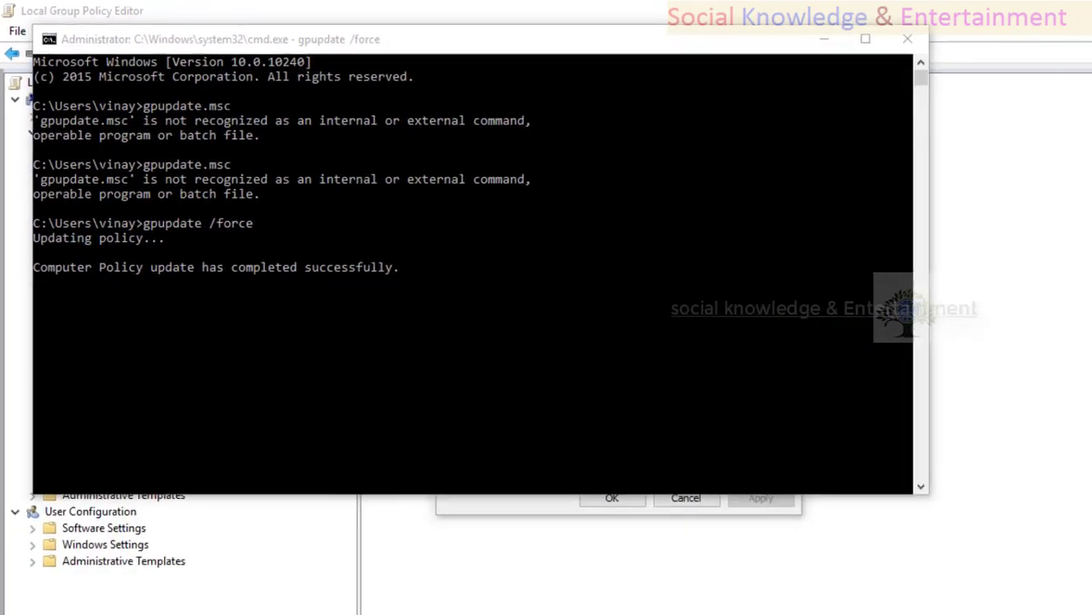
pyautogui.click(979, 599)
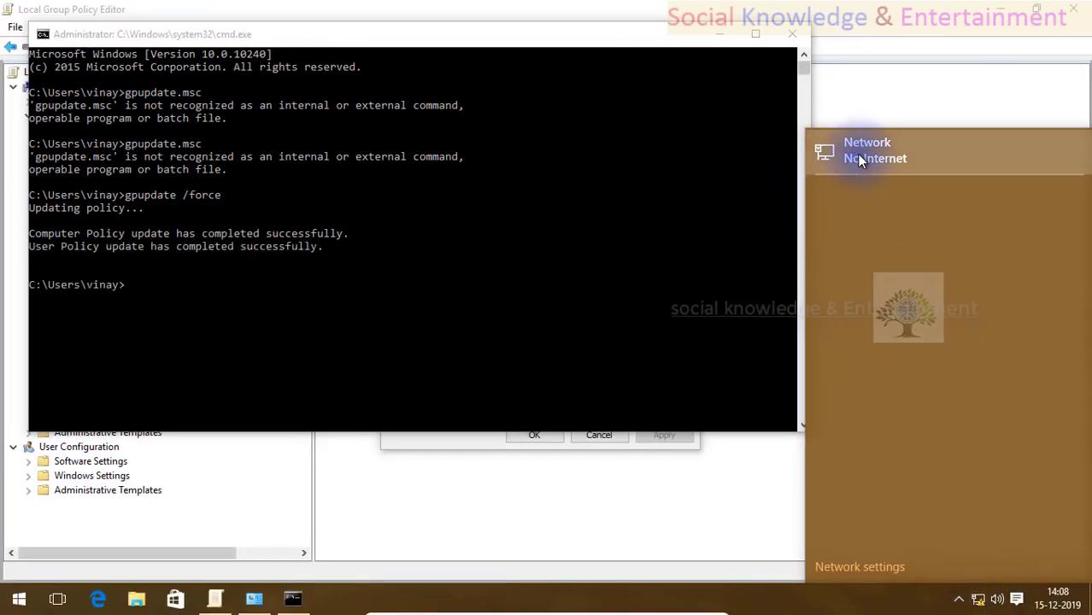
pyautogui.click(701, 246)
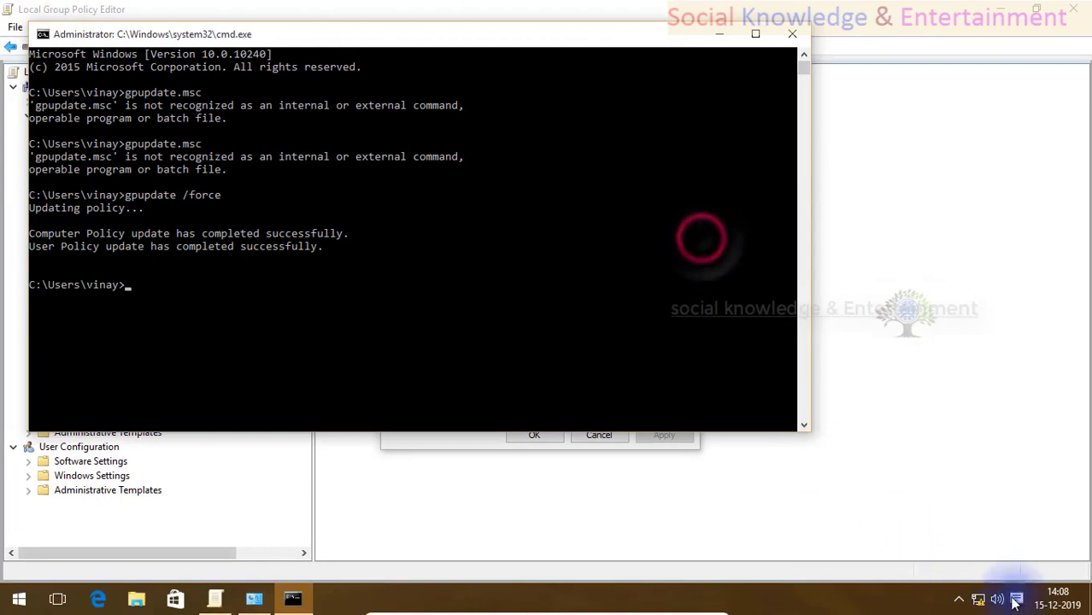
# Switch back to the Local Group Policy Editor and review the icon and location settings in the Network properties
pyautogui.click(932, 466)
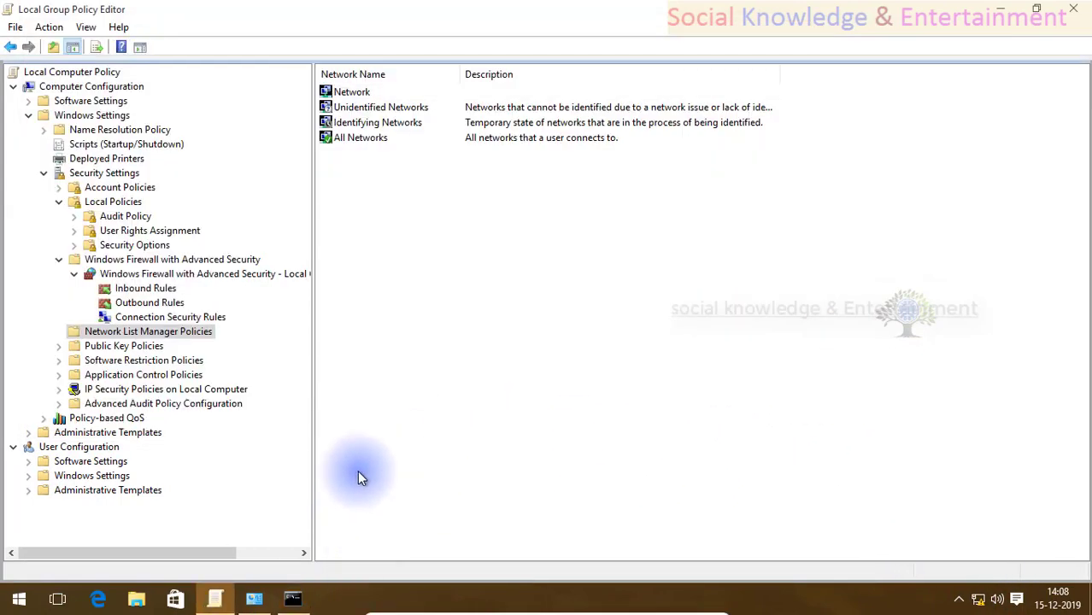
pyautogui.click(214, 601)
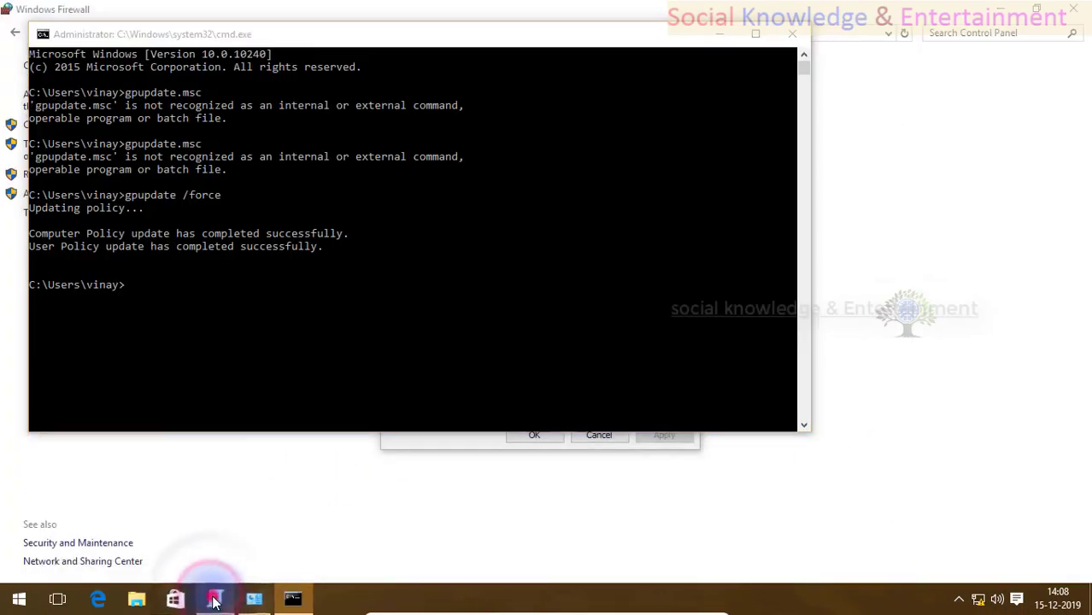
pyautogui.click(213, 601)
pyautogui.doubleClick(352, 91)
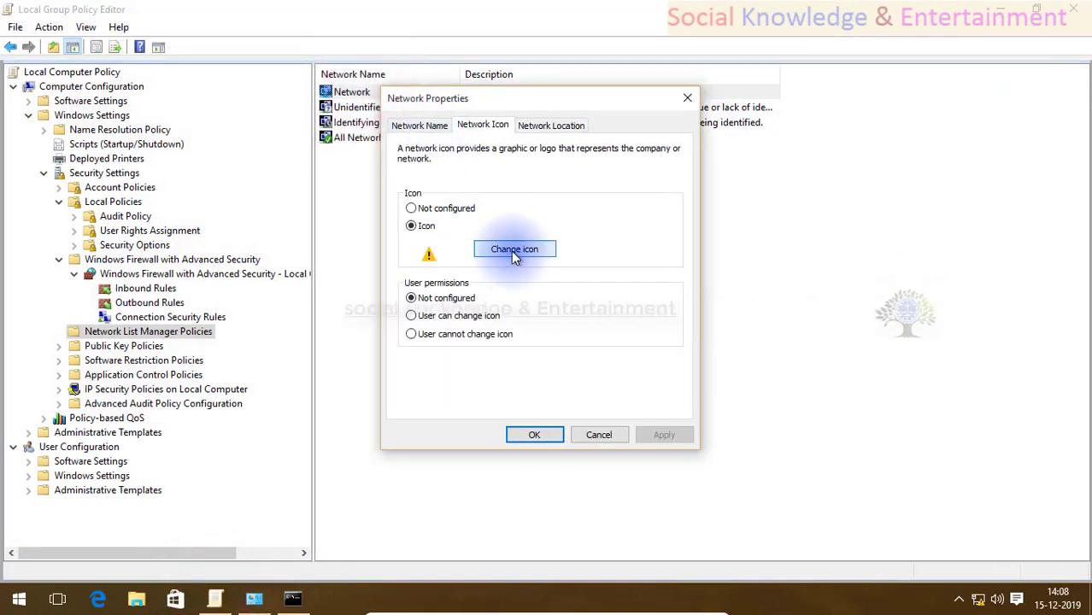
pyautogui.click(468, 122)
pyautogui.click(534, 123)
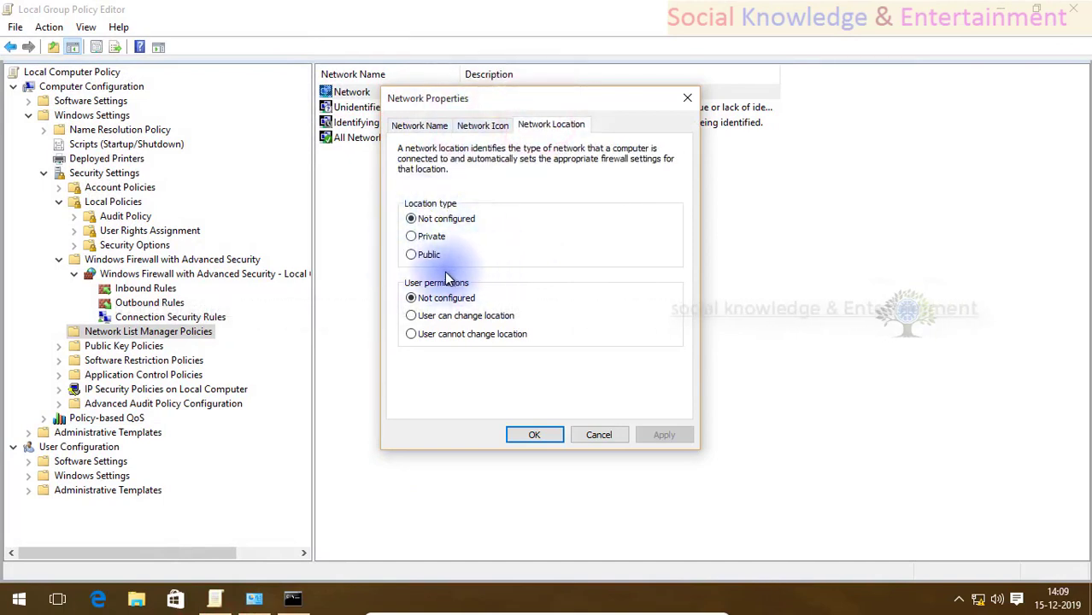
pyautogui.click(486, 126)
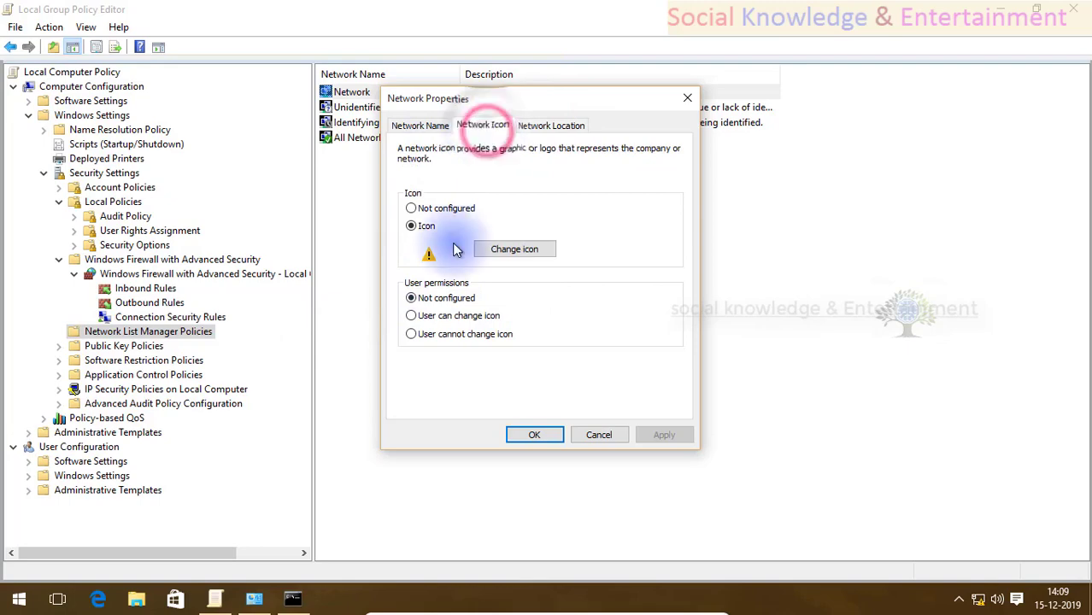
# Reset the network icon to Not configured, then assign the wired network icon with the red cross from pnidui.dll and apply it
pyautogui.click(439, 210)
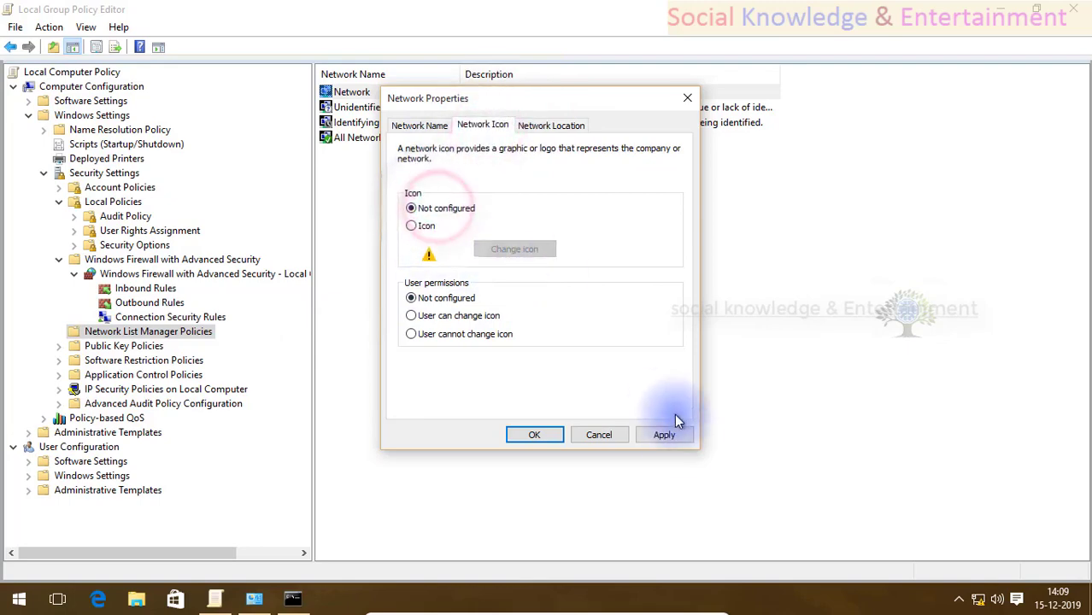
pyautogui.click(666, 435)
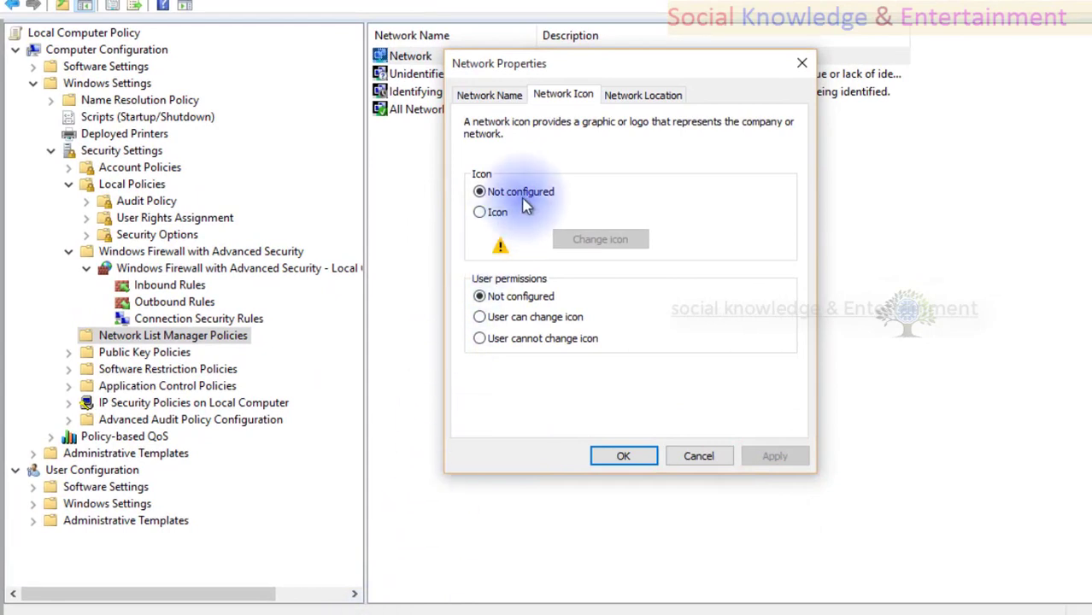
pyautogui.click(492, 212)
pyautogui.click(599, 242)
pyautogui.click(530, 263)
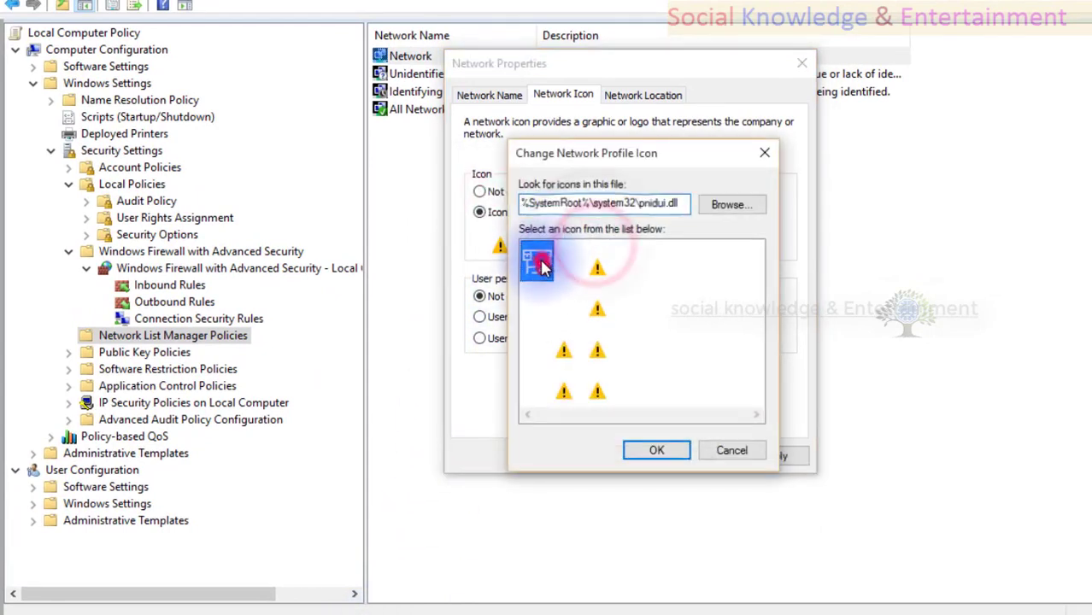
pyautogui.click(658, 452)
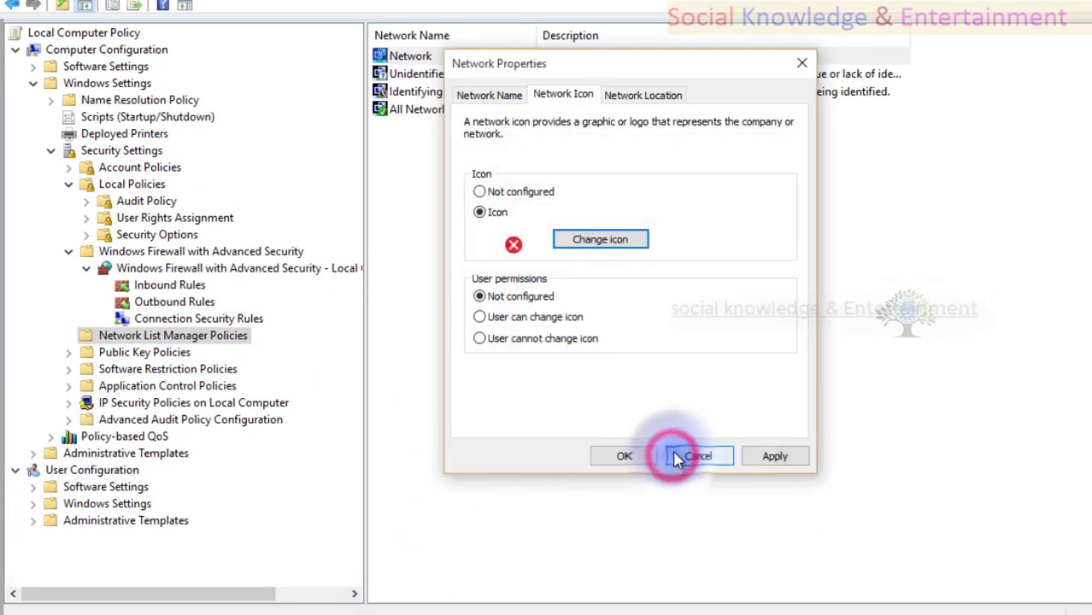
pyautogui.click(774, 456)
pyautogui.click(624, 458)
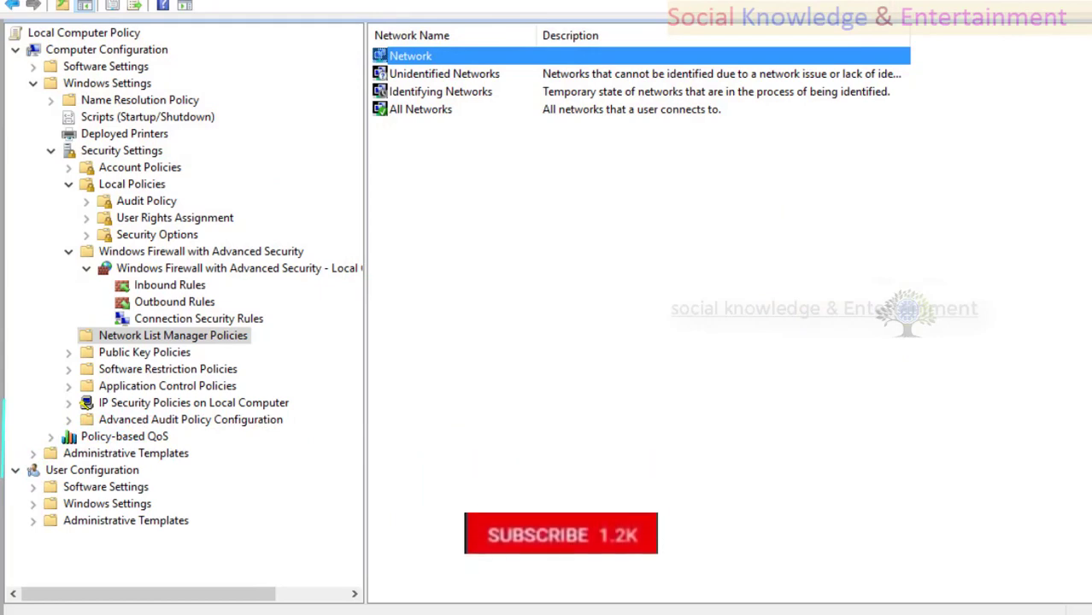
# Check the network's icon and status in the taskbar network list and in the Network and Sharing Center
pyautogui.click(1088, 612)
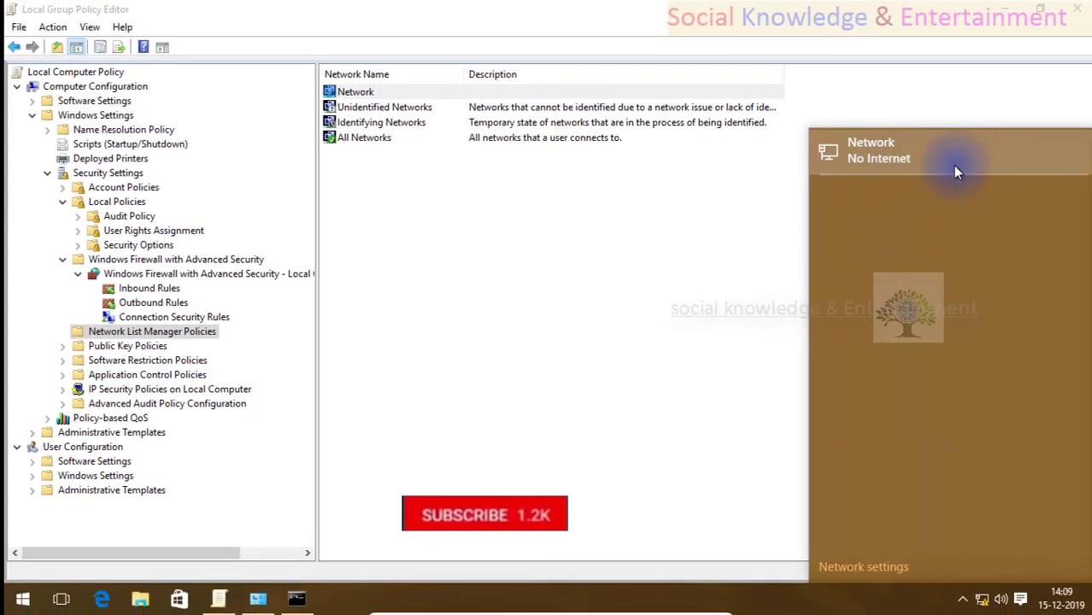
pyautogui.click(494, 224)
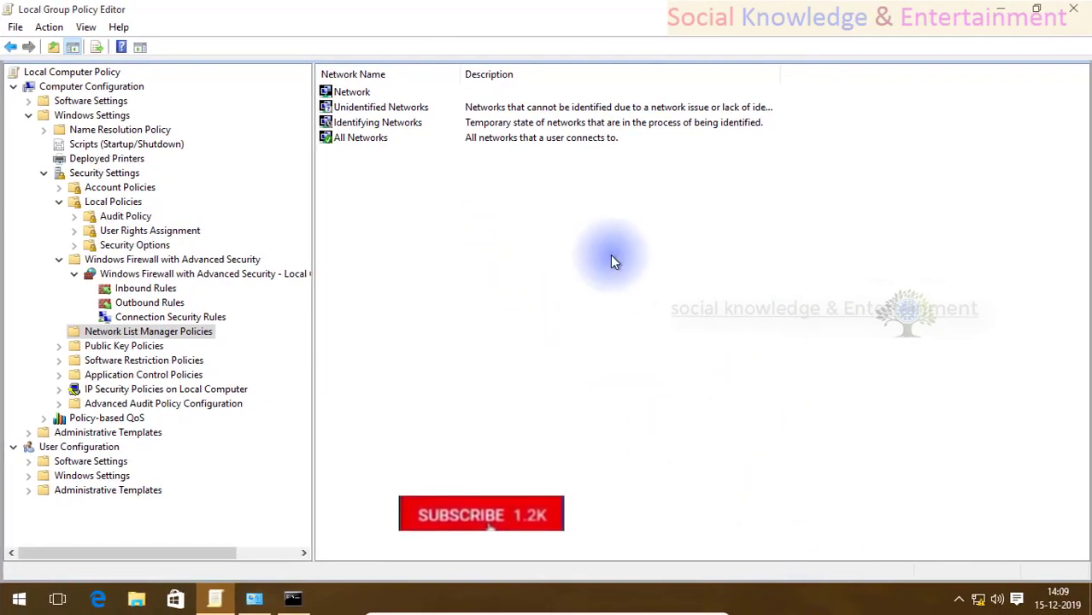
pyautogui.click(372, 107)
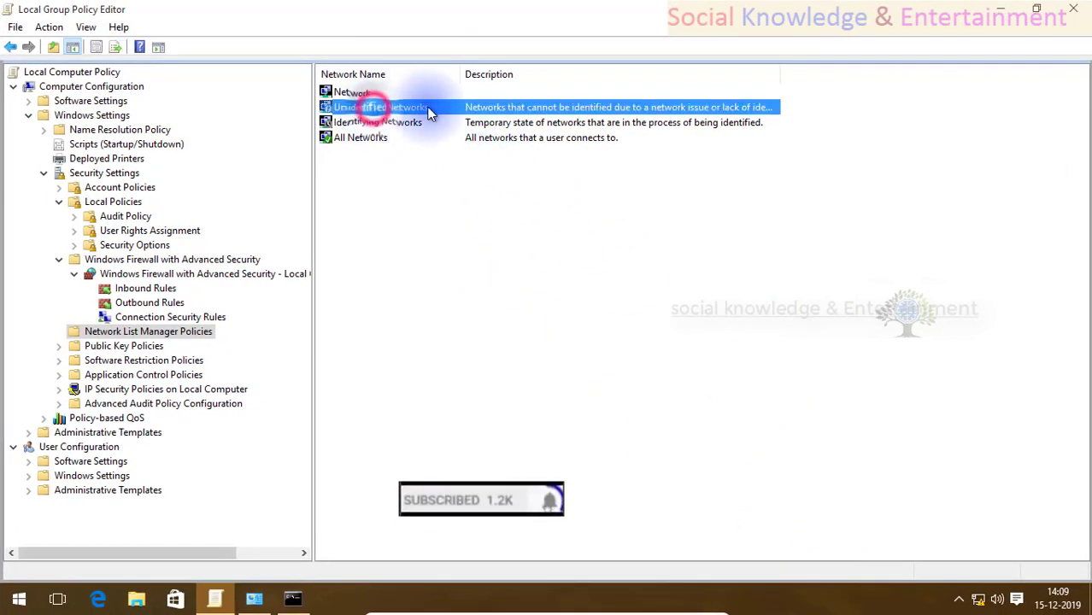
pyautogui.rightClick(978, 603)
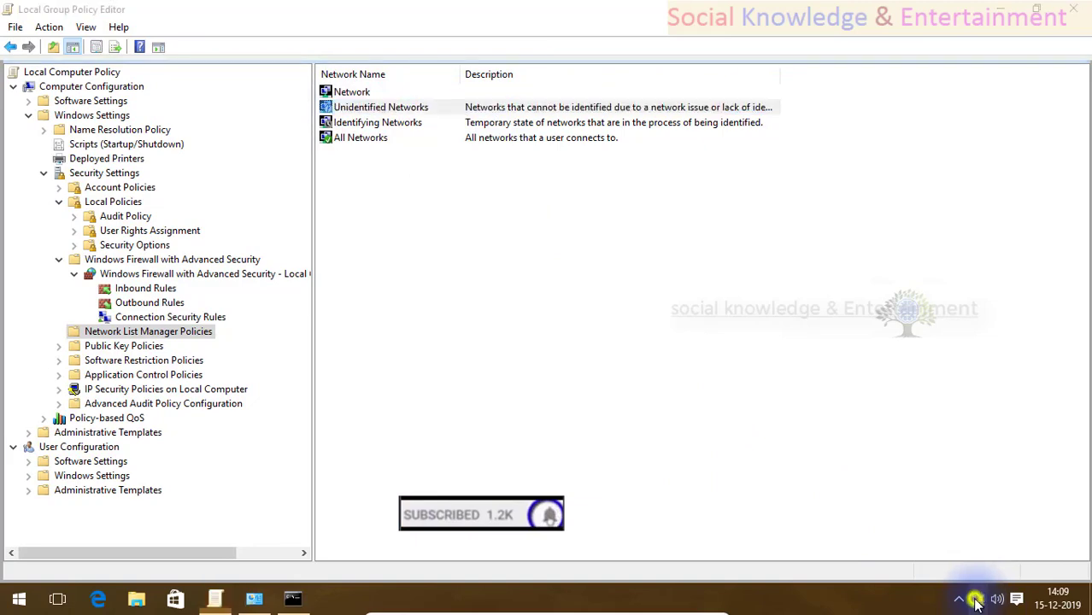
pyautogui.click(955, 589)
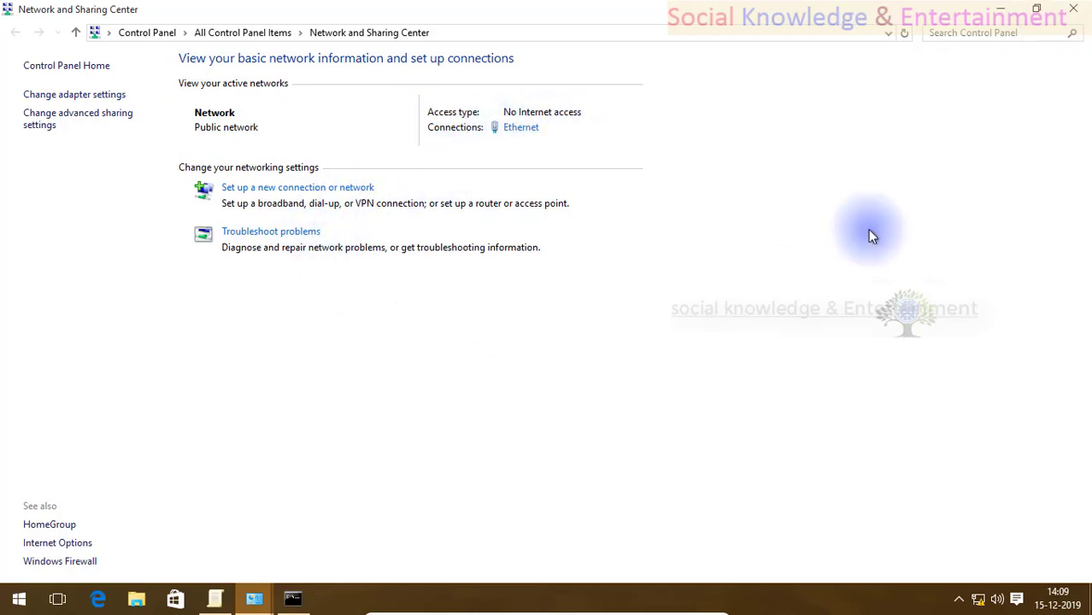
pyautogui.click(1073, 10)
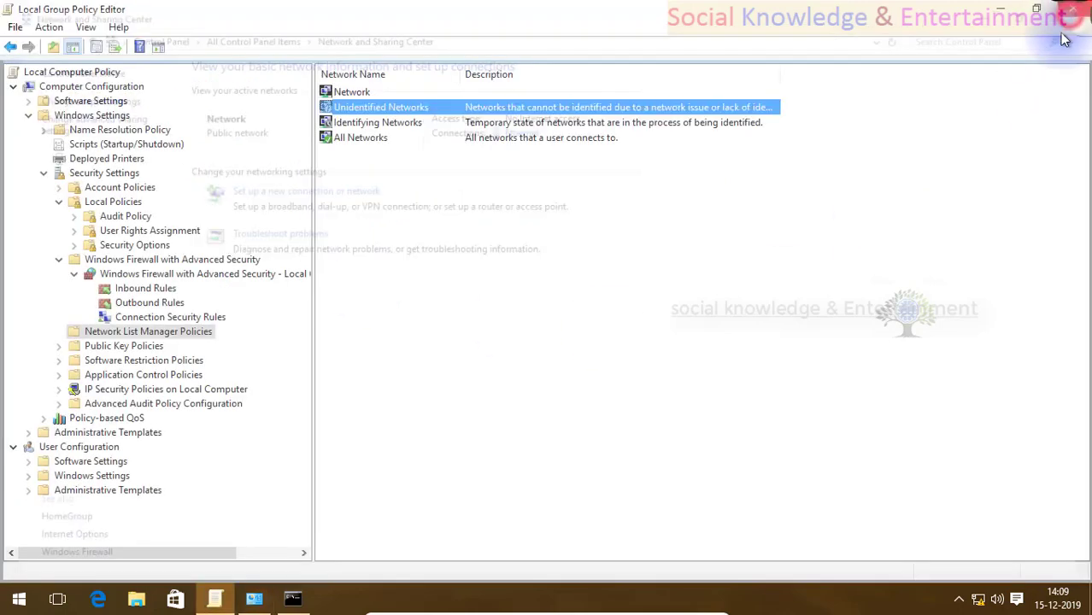
# View the All Networks user permissions and cancel, and set the Network entry's icon to Not configured and apply it
pyautogui.doubleClick(376, 138)
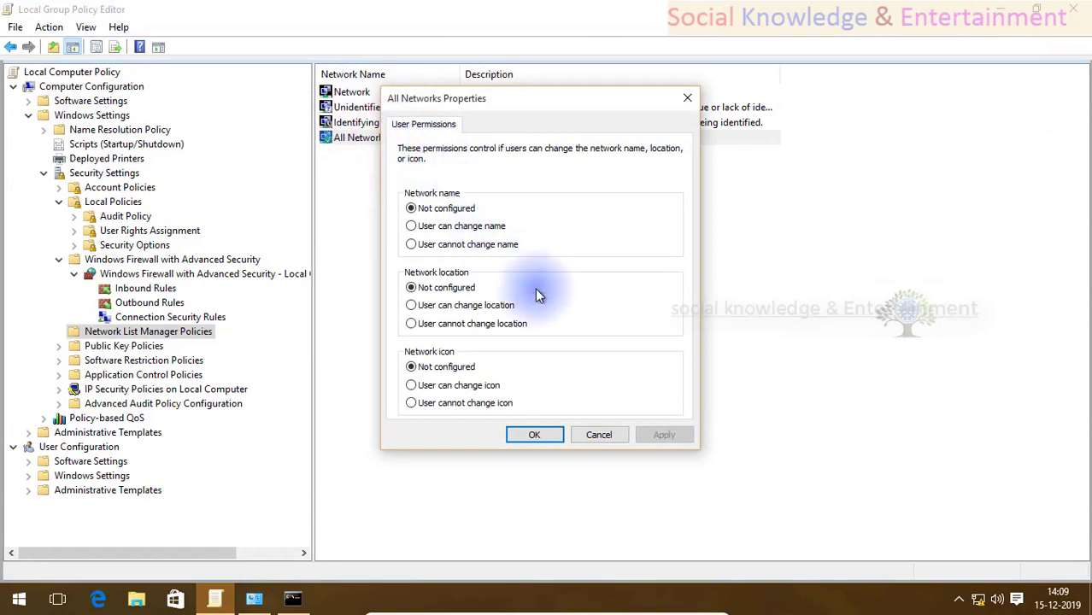
pyautogui.click(601, 435)
pyautogui.doubleClick(424, 92)
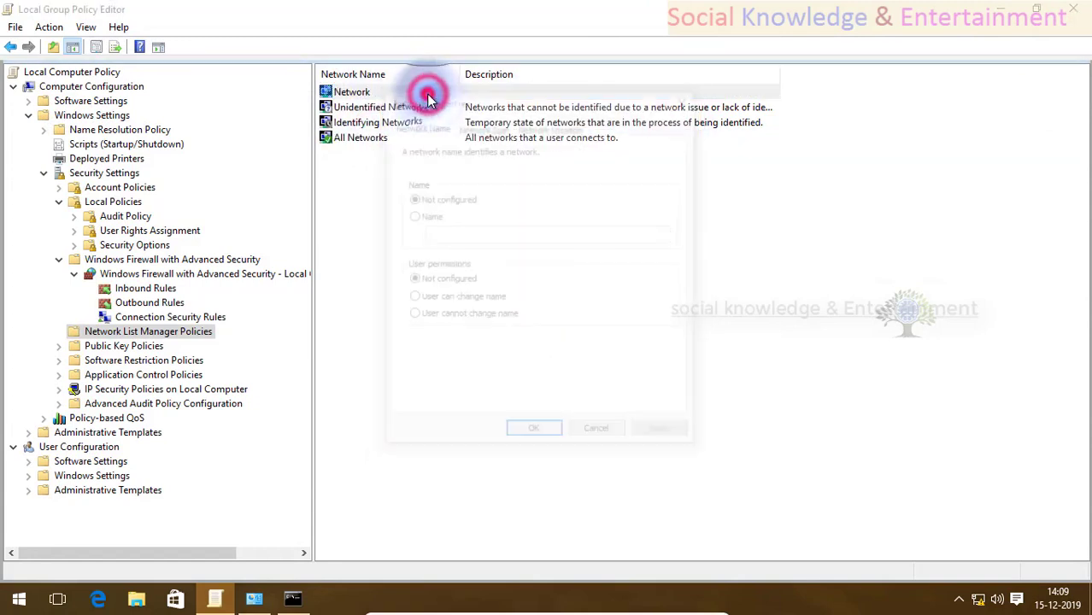
pyautogui.click(475, 126)
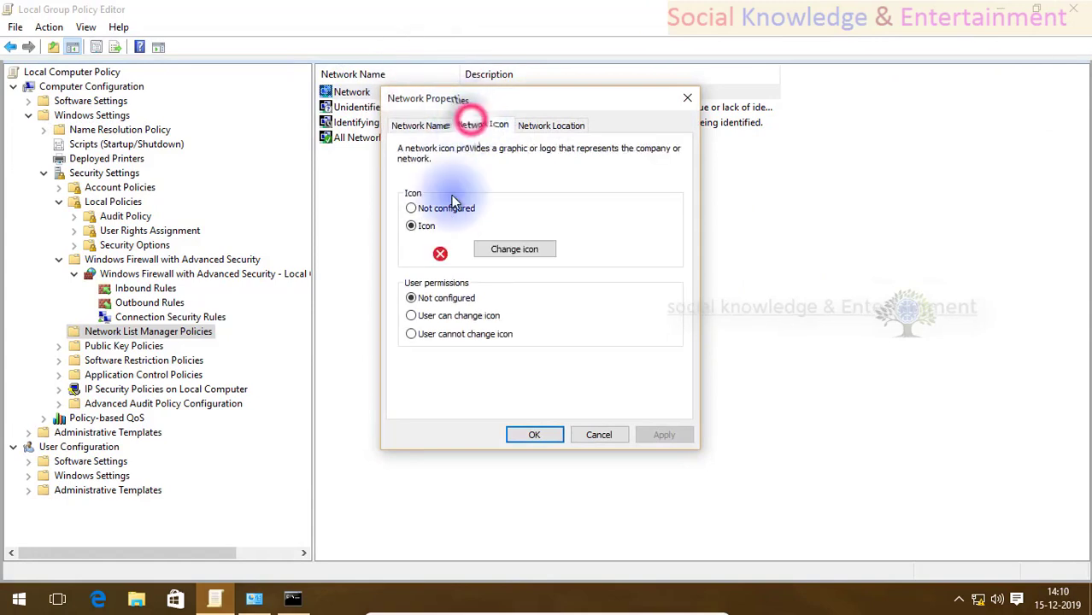
pyautogui.click(441, 209)
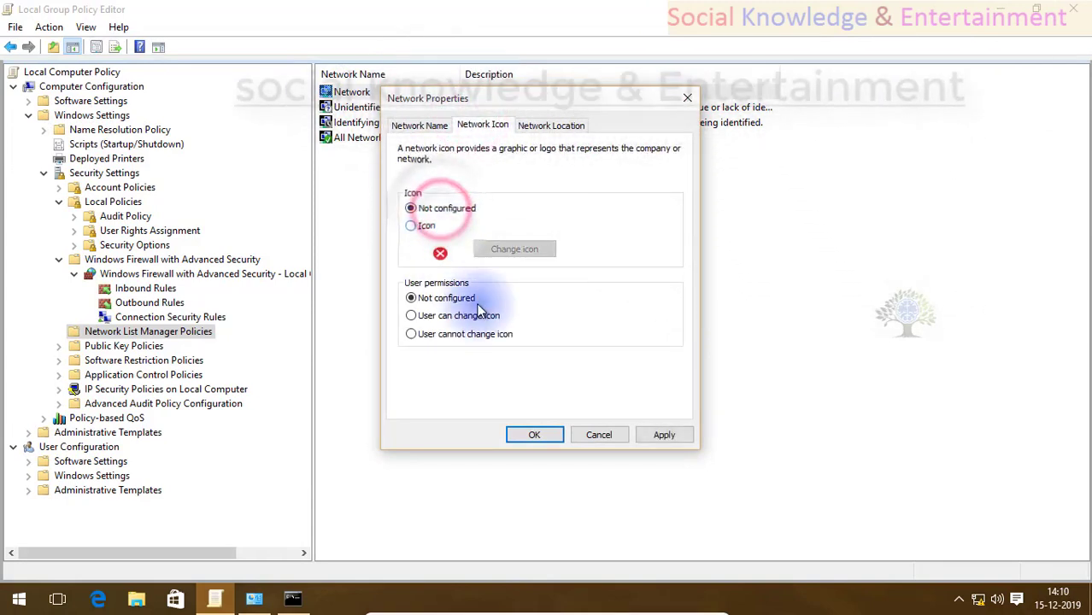
pyautogui.click(664, 436)
# Run gpupdate /force again in the Command Prompt and return to the Local Group Policy Editor
pyautogui.click(292, 598)
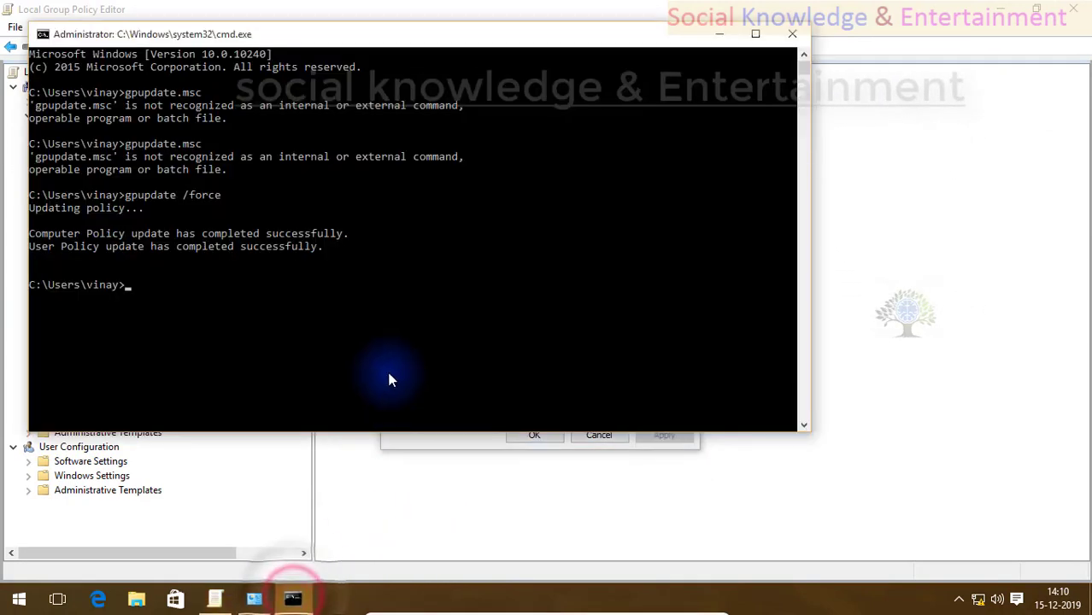
pyautogui.press('Up')
pyautogui.press('Return')
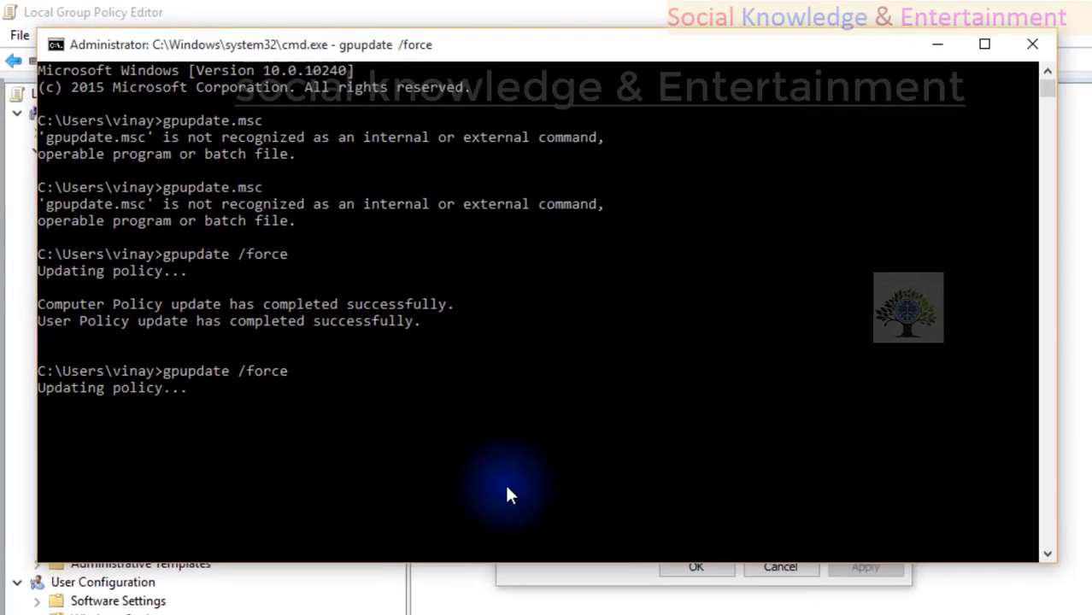
pyautogui.click(1060, 312)
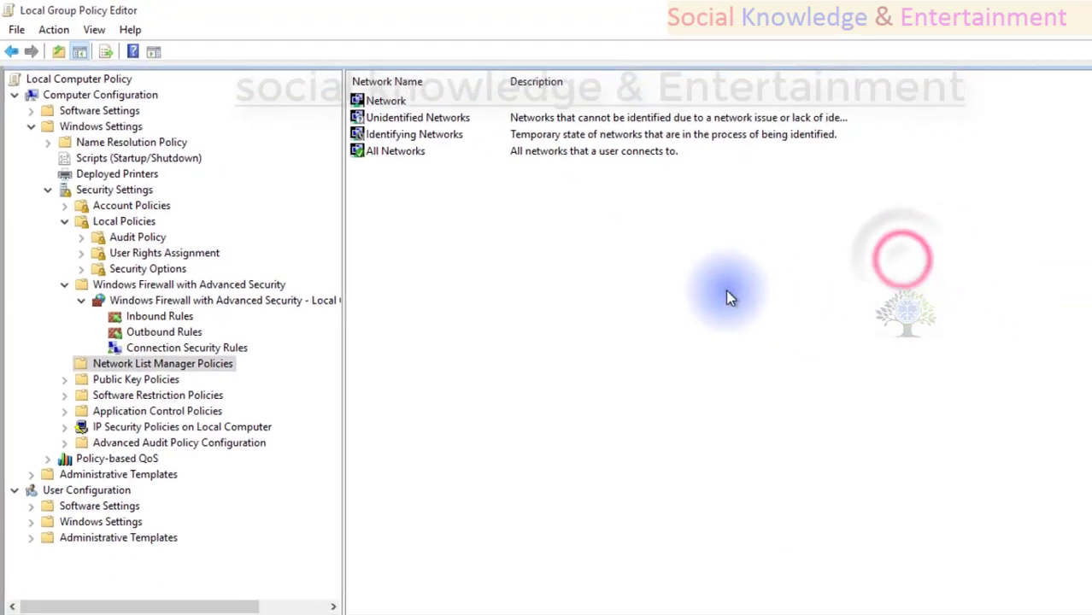
pyautogui.click(293, 598)
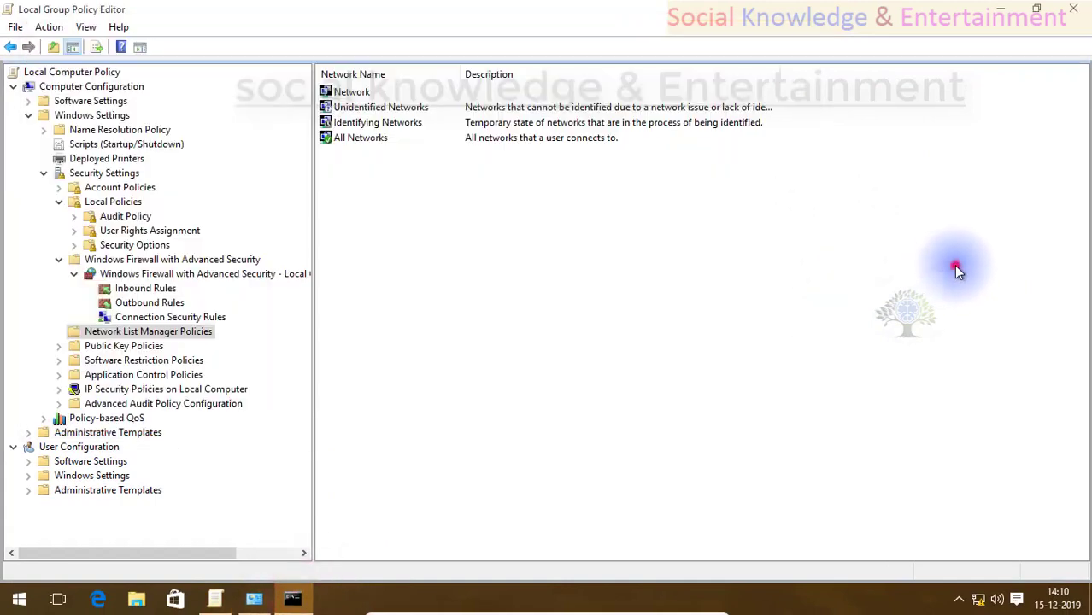
pyautogui.click(954, 265)
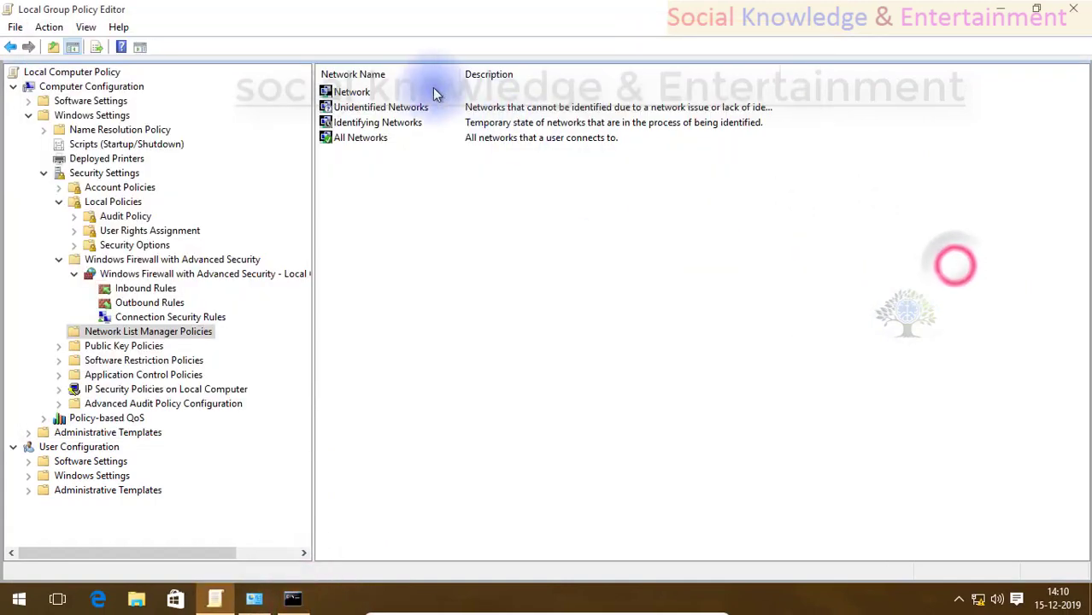
# Review the icon and name settings in the Network entry's properties
pyautogui.click(366, 92)
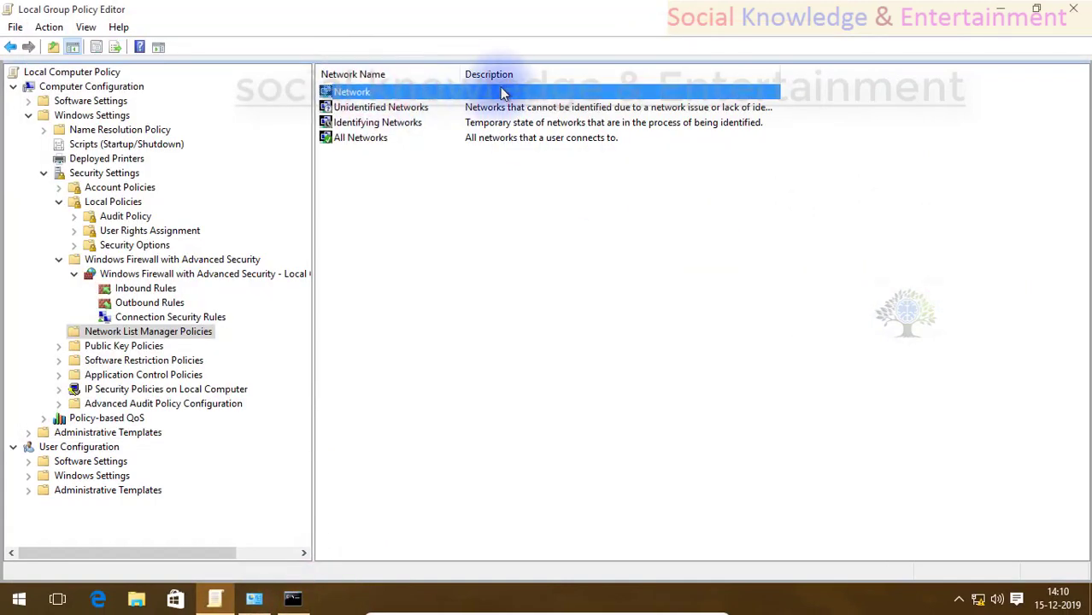
pyautogui.doubleClick(415, 91)
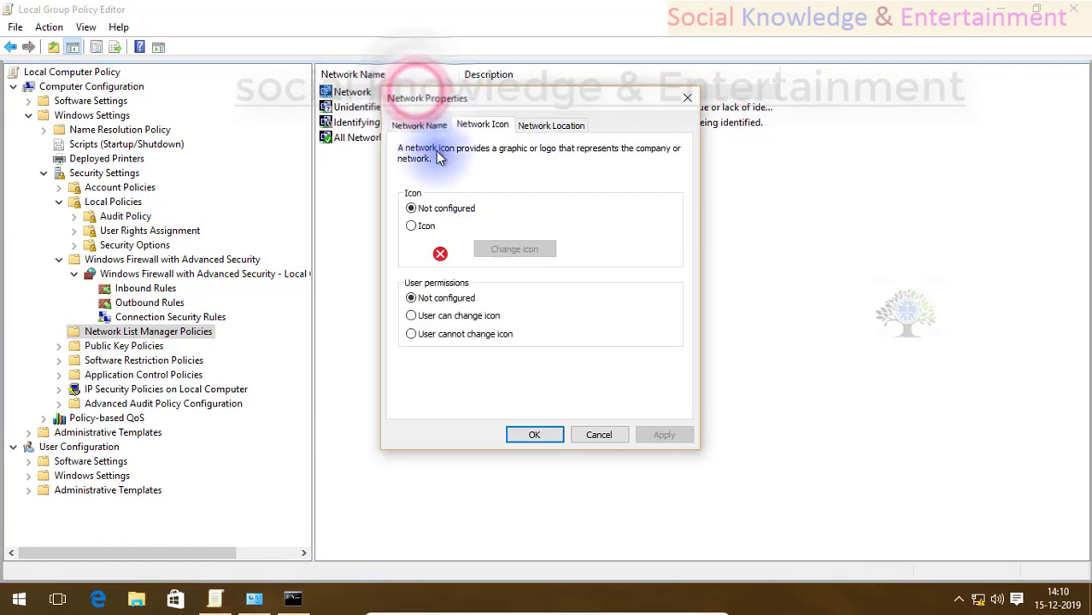
pyautogui.click(420, 125)
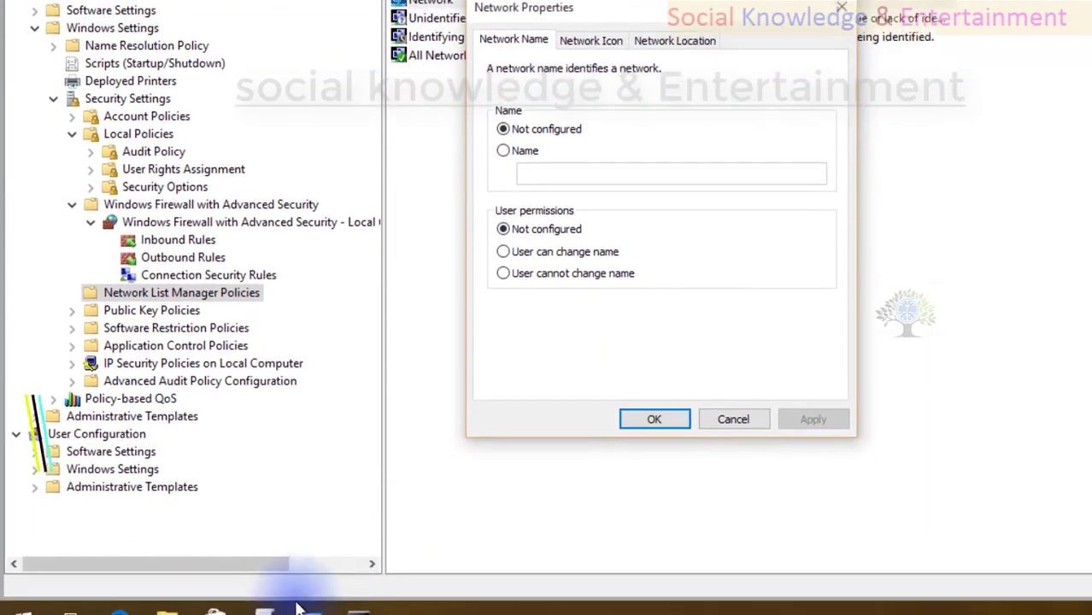
# Check the active public network in the Windows Firewall window and the policy update output in the Command Prompt, and minimize the prompt
pyautogui.click(314, 611)
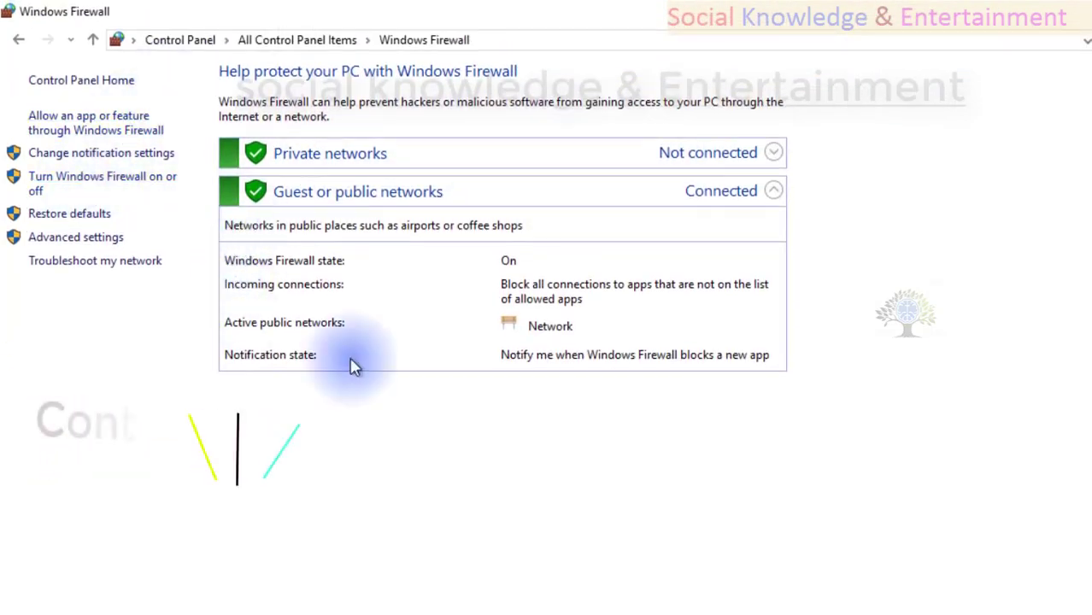
pyautogui.click(376, 614)
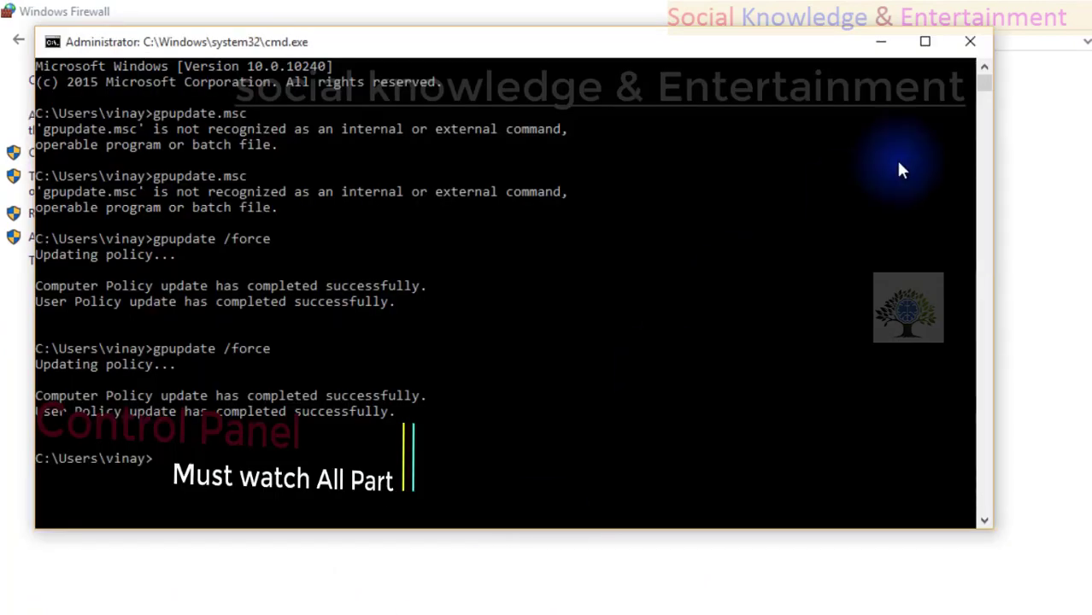
pyautogui.click(889, 43)
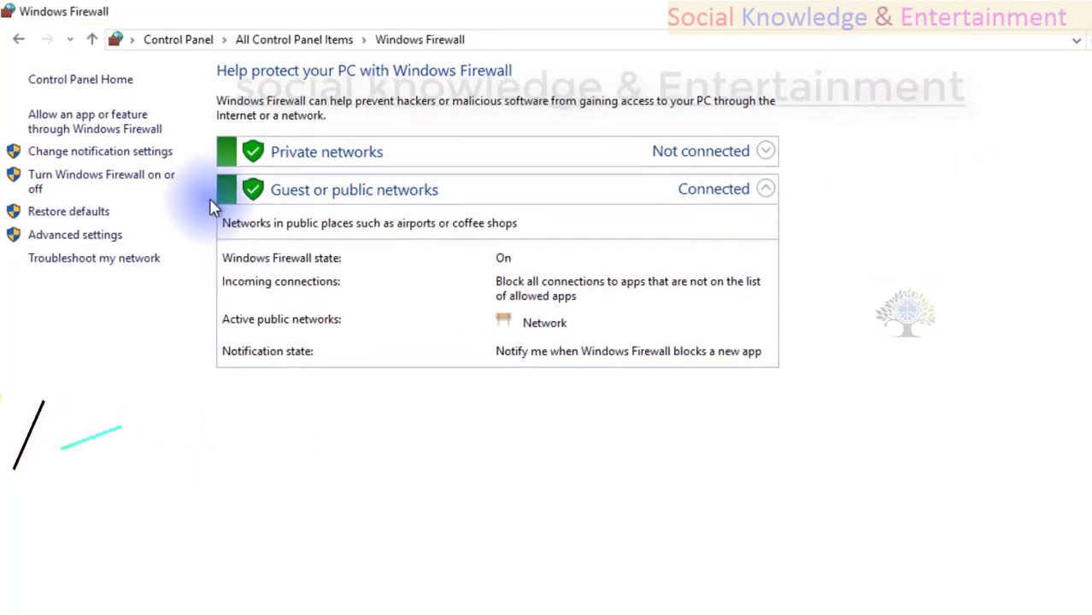
# Switch back to the Local Group Policy Editor and view the Unidentified Networks location settings, cancelling without changes
pyautogui.click(215, 598)
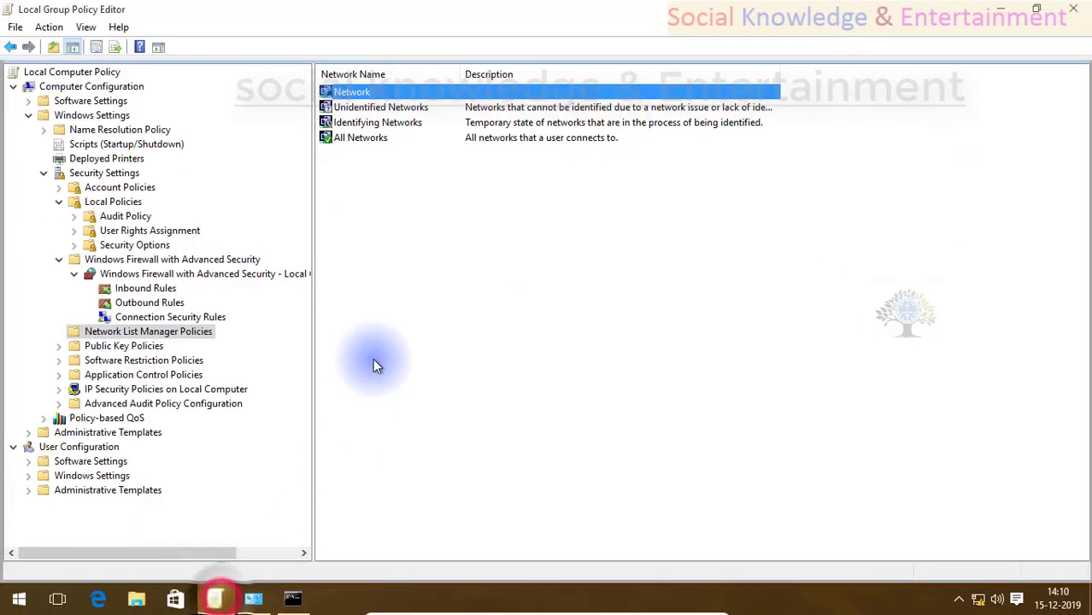
pyautogui.doubleClick(369, 107)
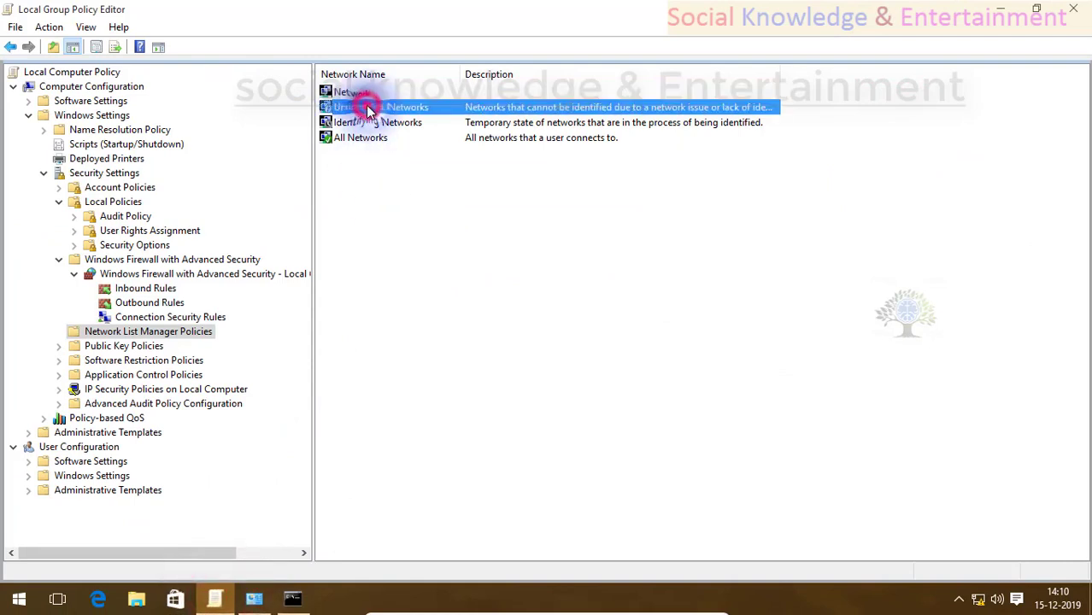
pyautogui.click(603, 456)
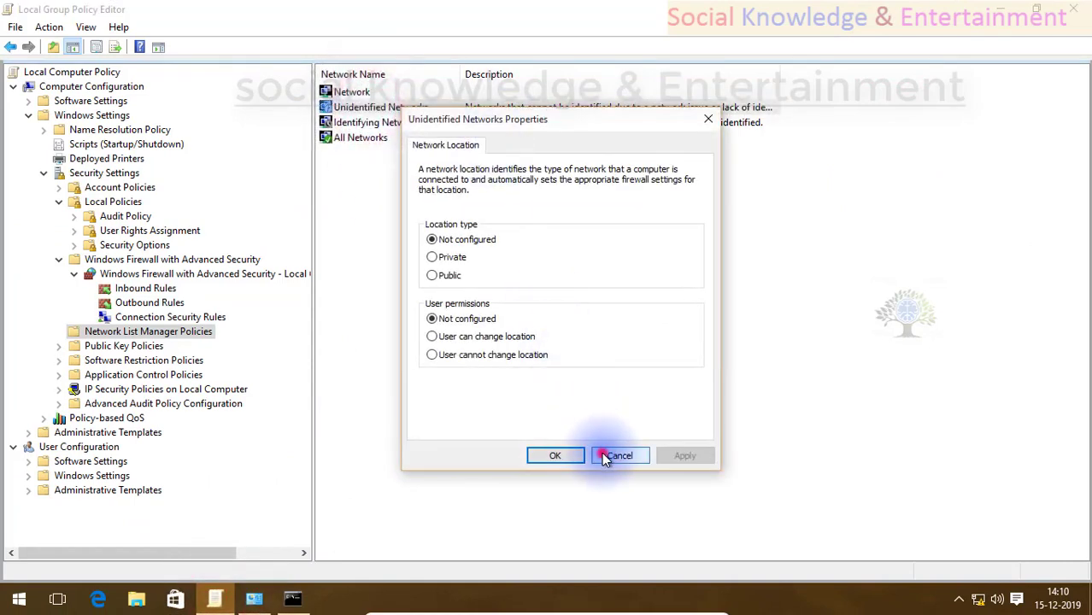
pyautogui.click(171, 332)
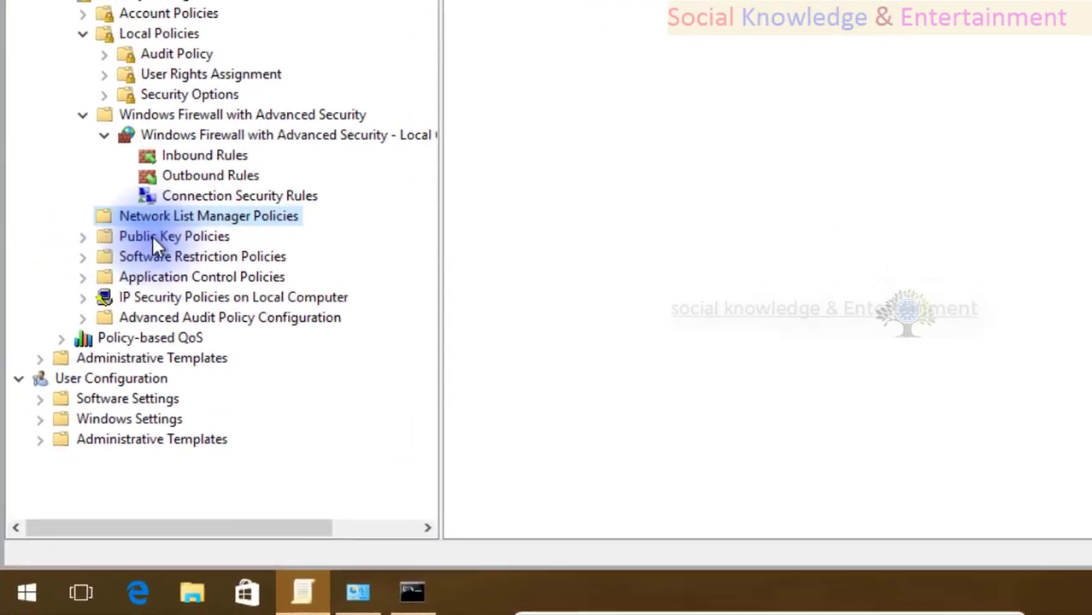
# Open Public Key Policies and examine its Encrypting File System, Data Protection and BitLocker Drive Encryption folders, and return to the policy list
pyautogui.click(188, 172)
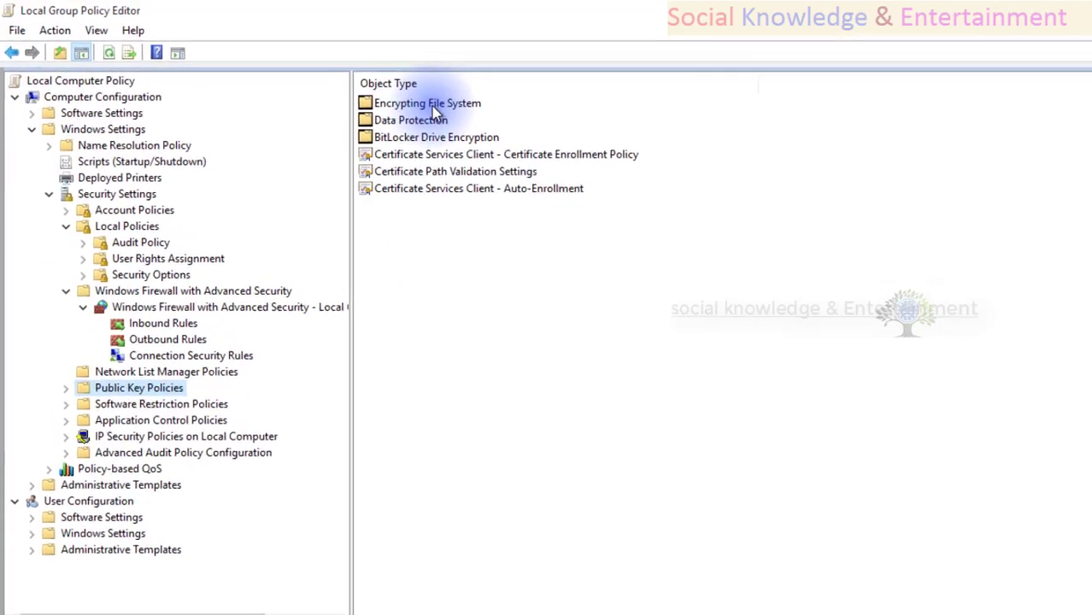
pyautogui.doubleClick(392, 93)
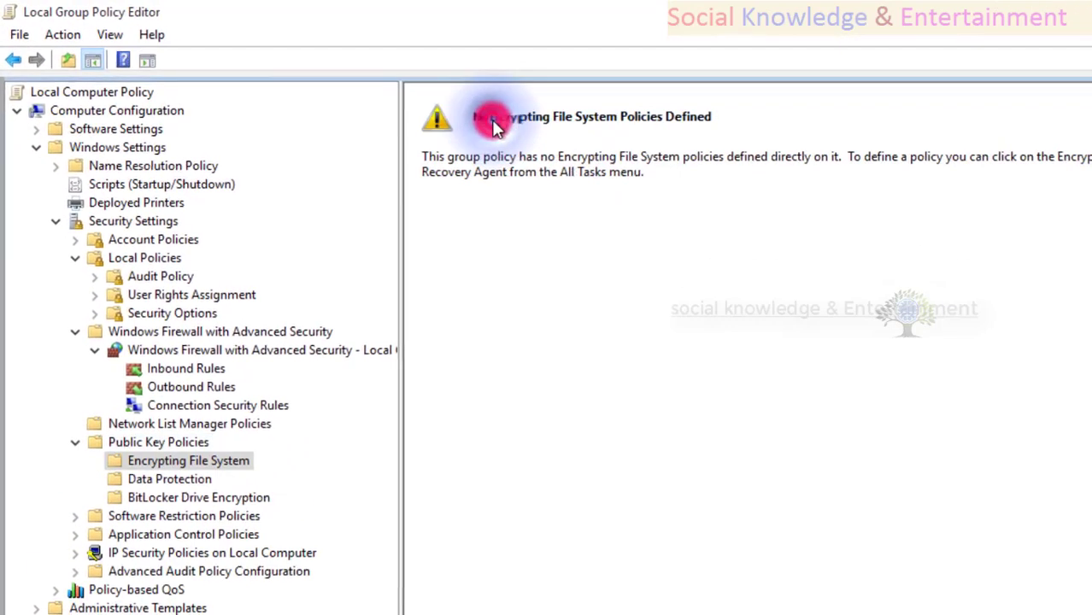
pyautogui.click(16, 60)
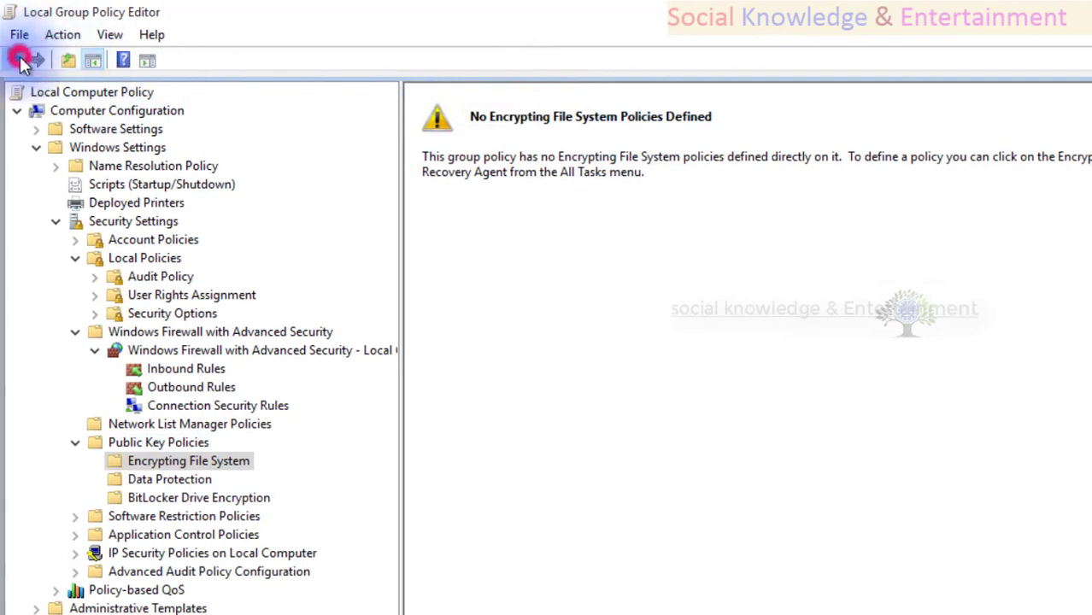
pyautogui.click(190, 479)
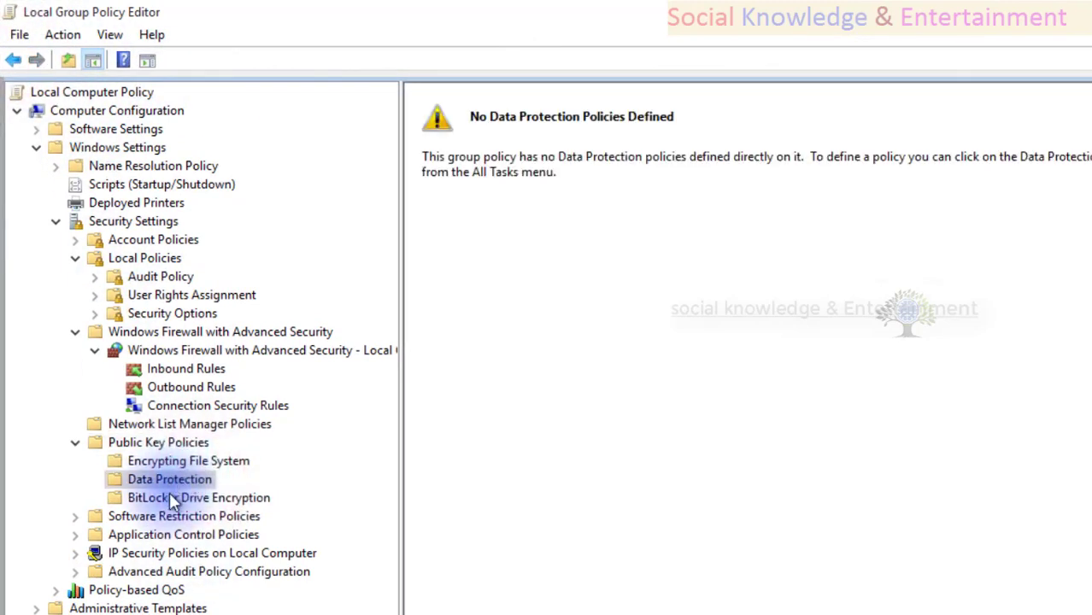
pyautogui.click(172, 500)
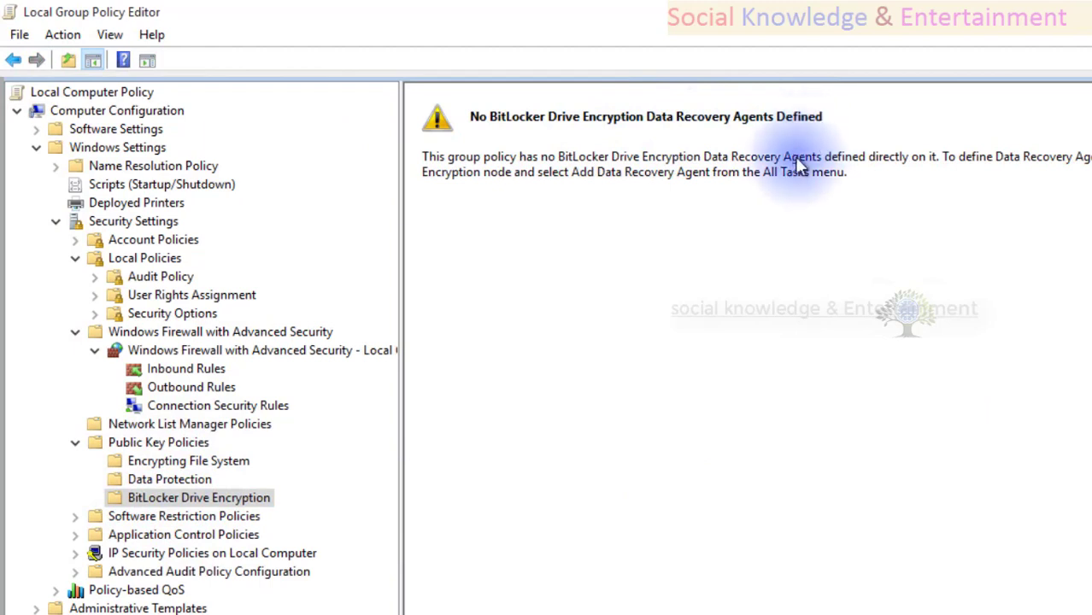
pyautogui.click(14, 62)
pyautogui.click(14, 63)
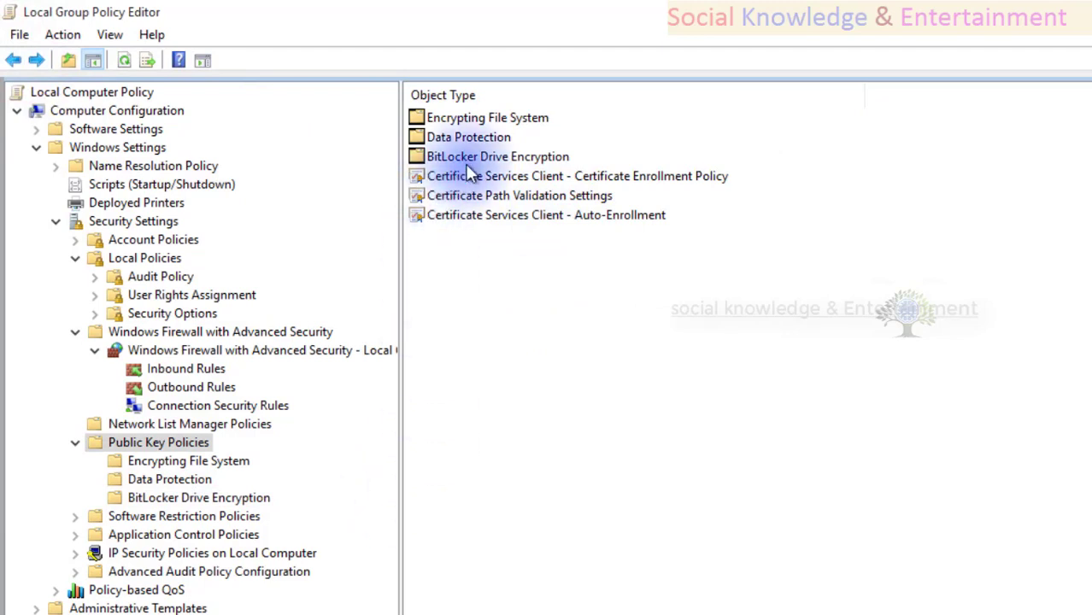
# Look through the Certificate Enrollment Policy, Certificate Path Validation Settings and Auto-Enrollment entries under Public Key Policies
pyautogui.click(493, 175)
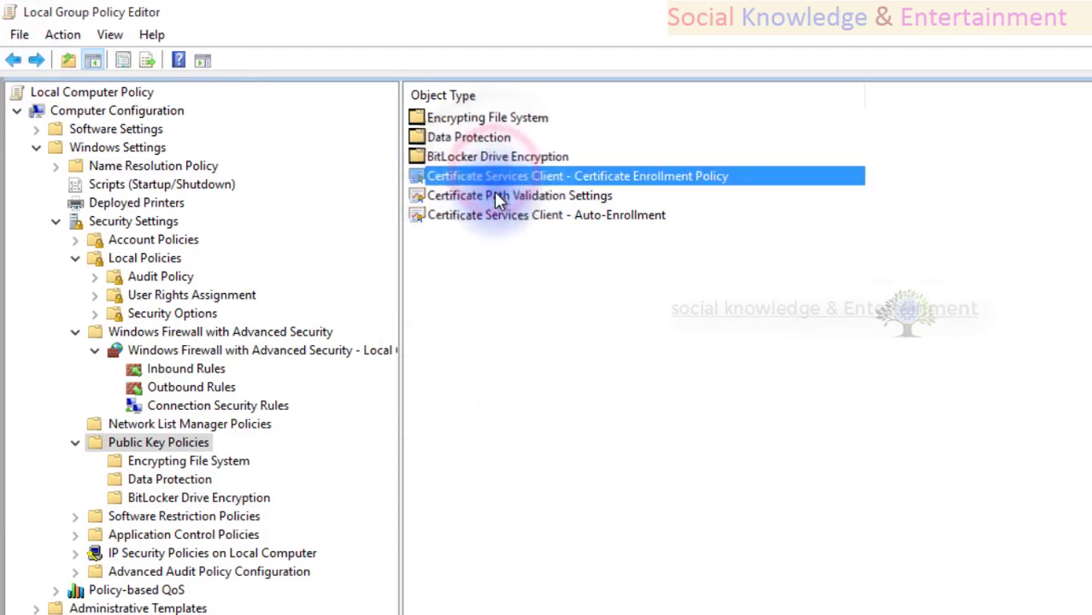
pyautogui.click(495, 198)
pyautogui.click(498, 217)
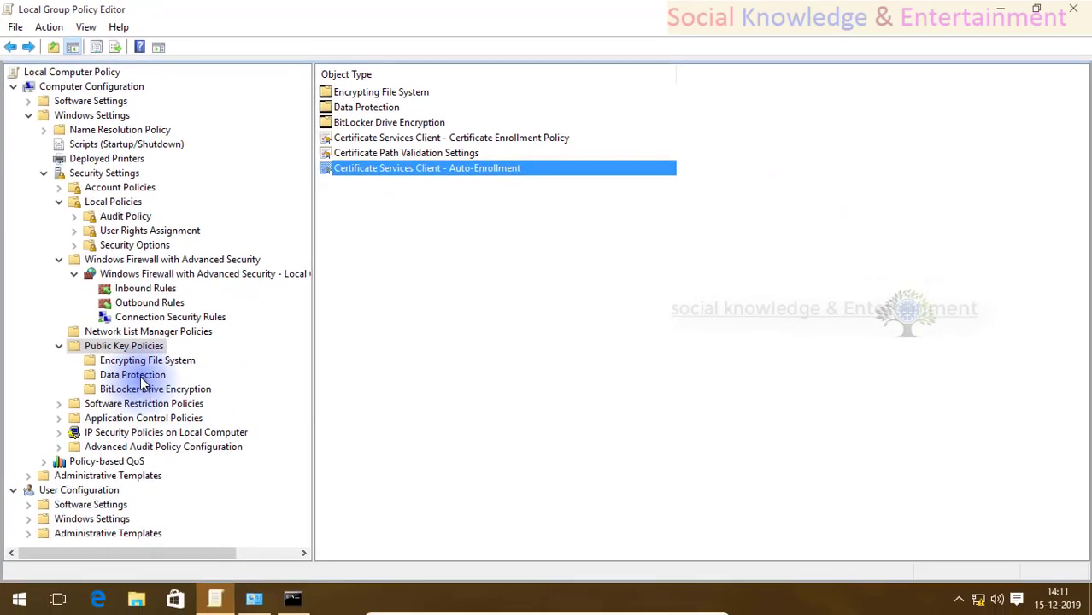
# Revisit the Encrypting File System, Data Protection and BitLocker Drive Encryption folders under Public Key Policies
pyautogui.click(346, 106)
pyautogui.doubleClick(344, 92)
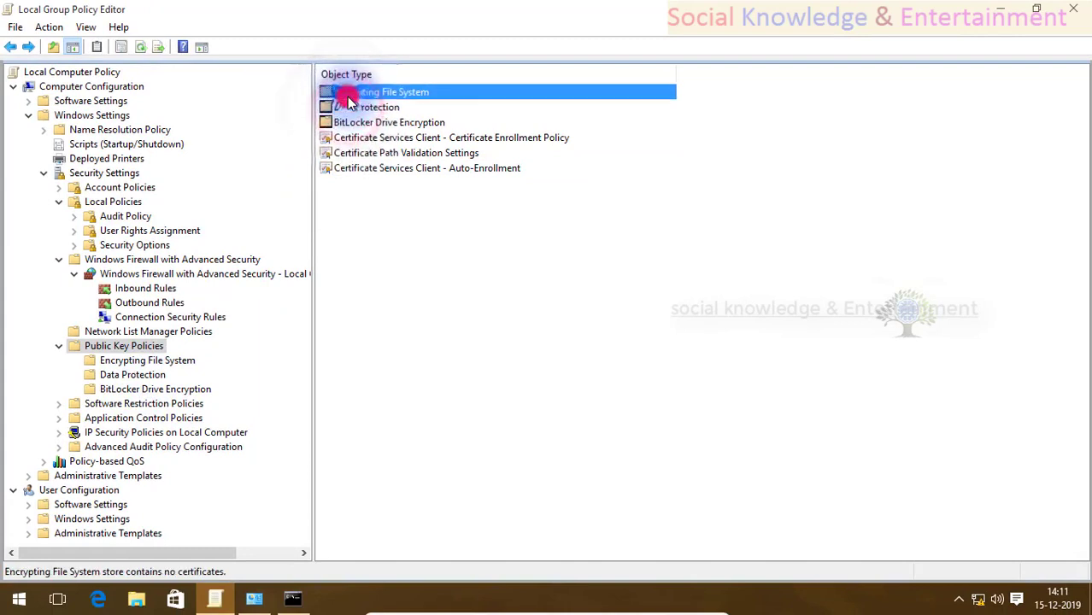
pyautogui.click(120, 374)
pyautogui.click(115, 389)
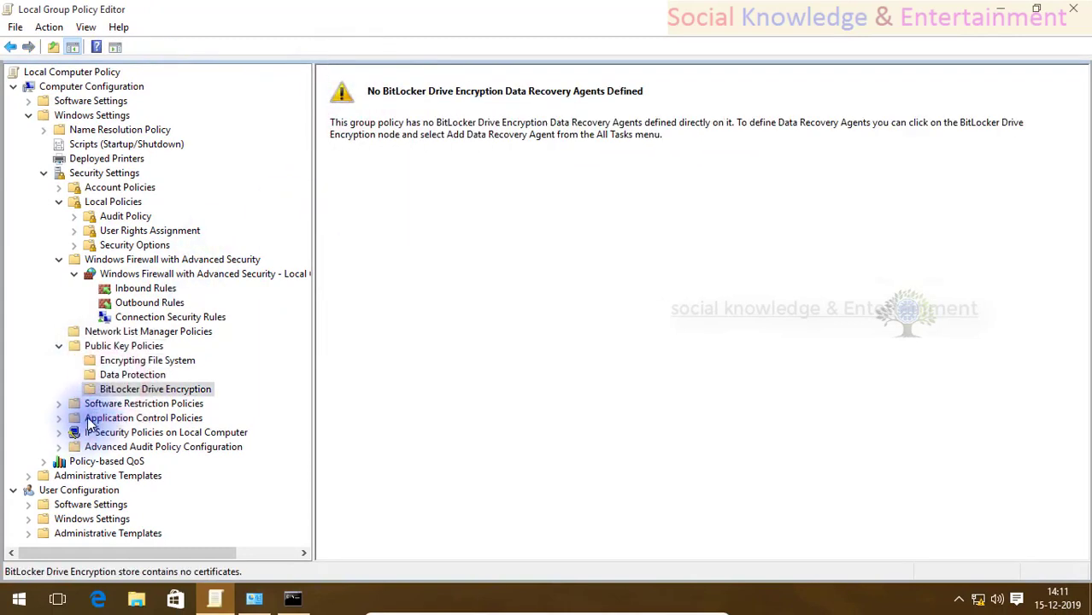
# Examine the Software Restriction Policies and Application Control Policies nodes under Security Settings
pyautogui.click(101, 403)
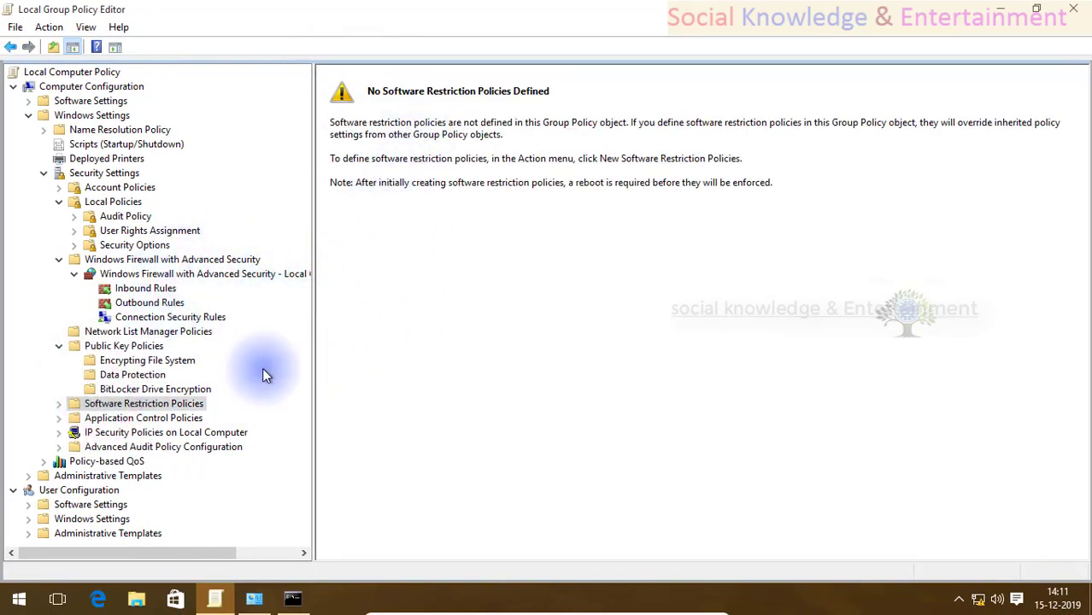
pyautogui.click(60, 404)
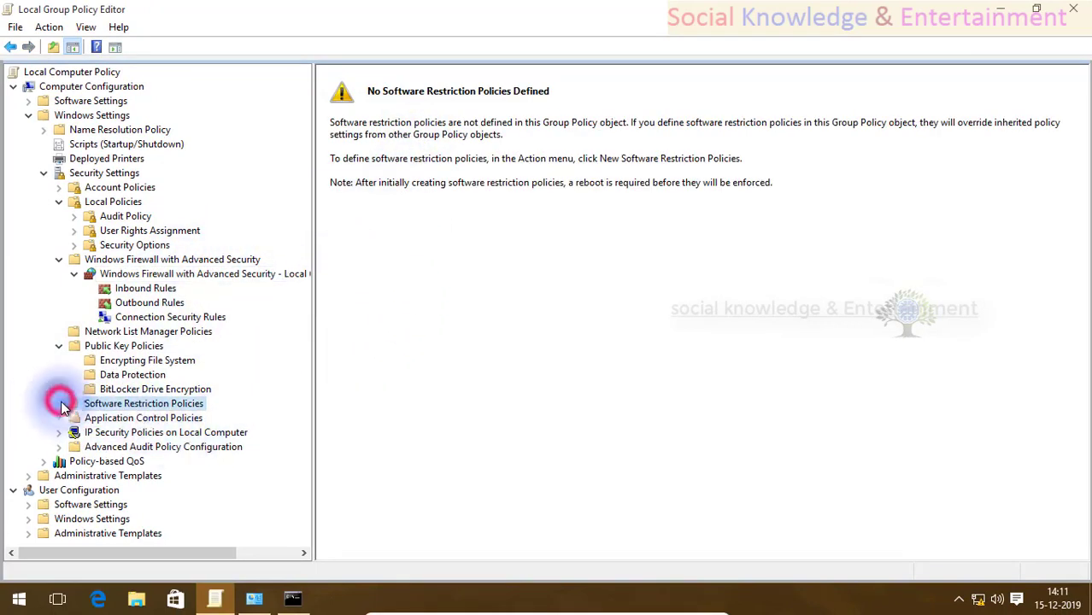
pyautogui.click(103, 419)
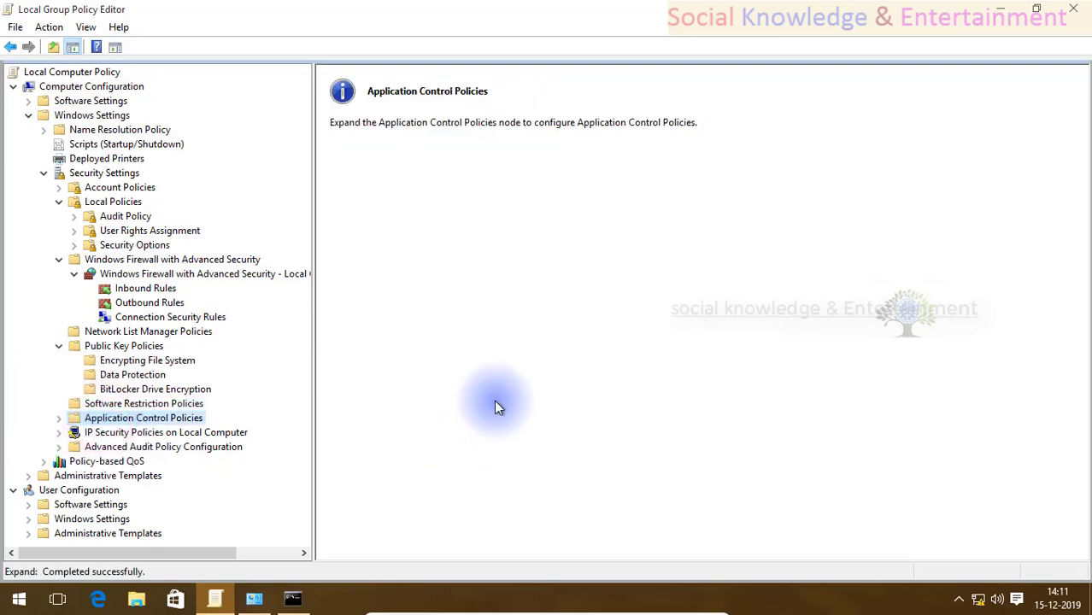
pyautogui.click(444, 207)
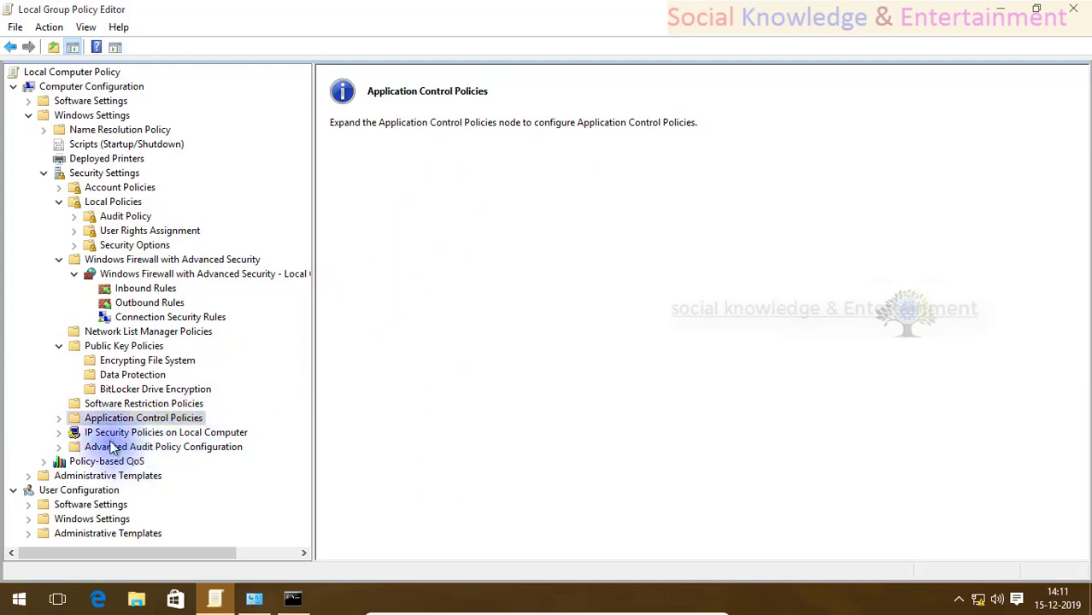
pyautogui.click(55, 429)
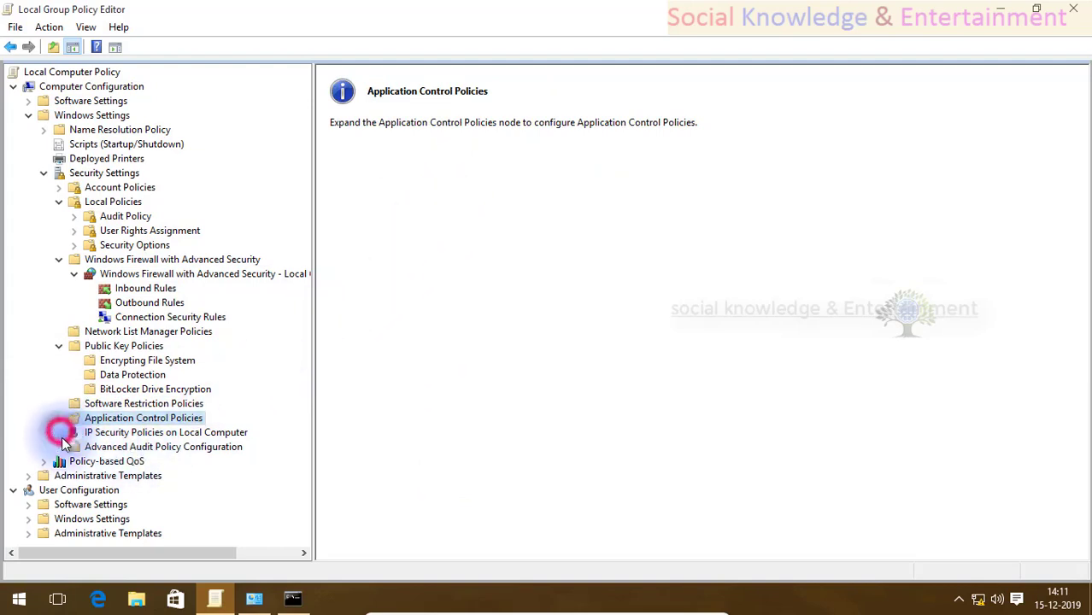
# Open IP Security Policies on Local Computer, preview the IP Security Policy Wizard and cancel it
pyautogui.click(147, 434)
pyautogui.rightClick(590, 239)
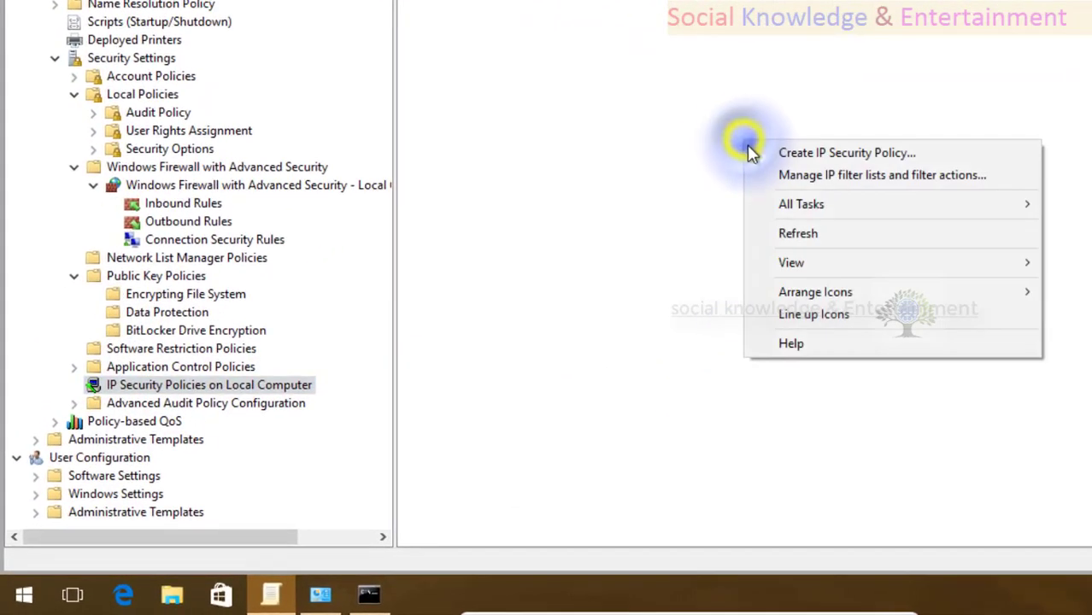
pyautogui.click(870, 153)
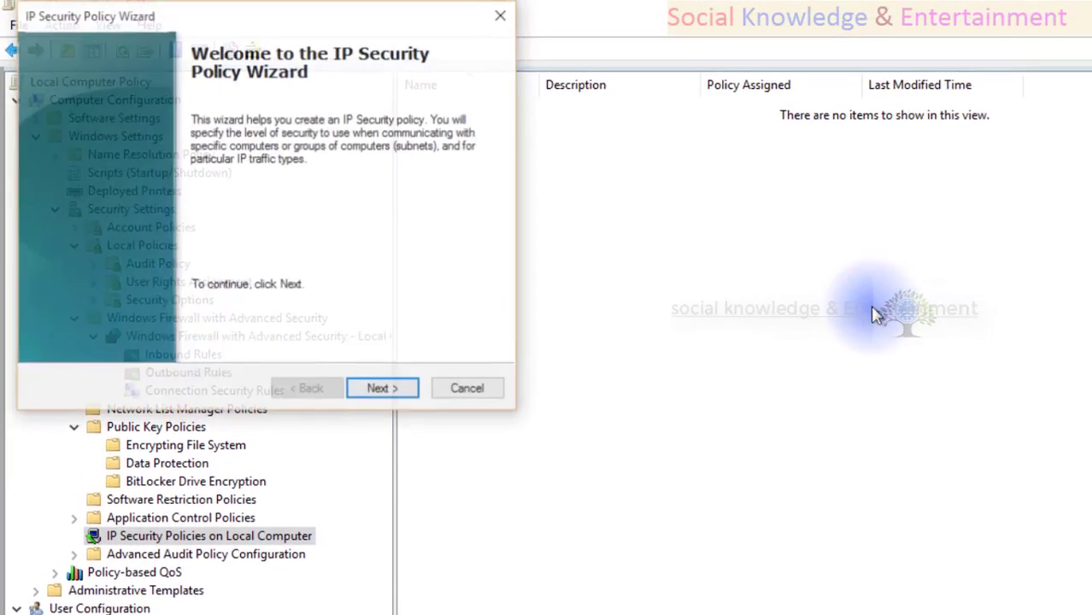
pyautogui.click(359, 392)
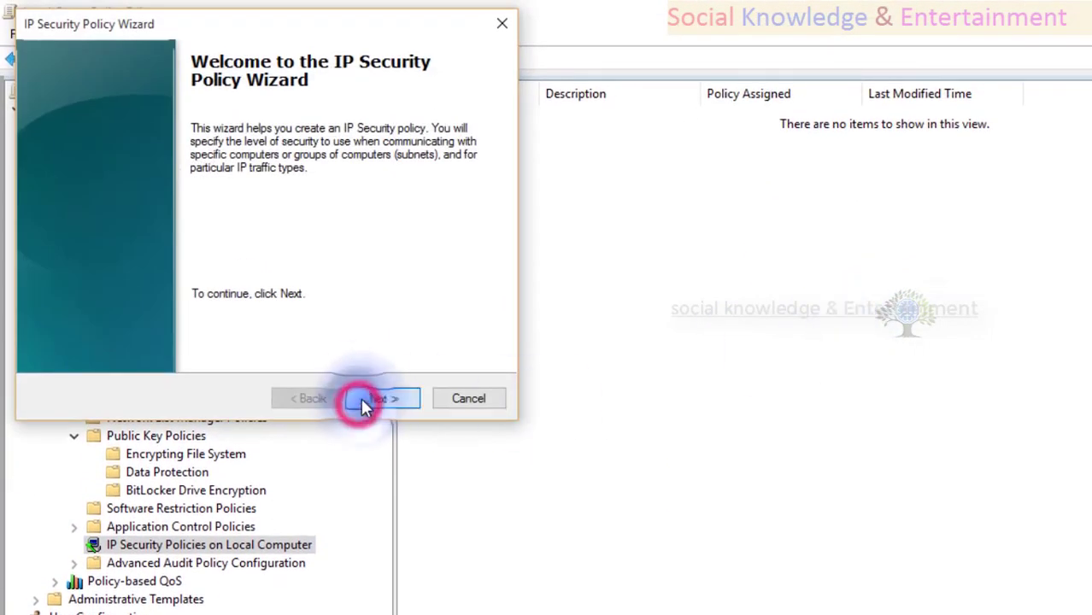
pyautogui.click(477, 396)
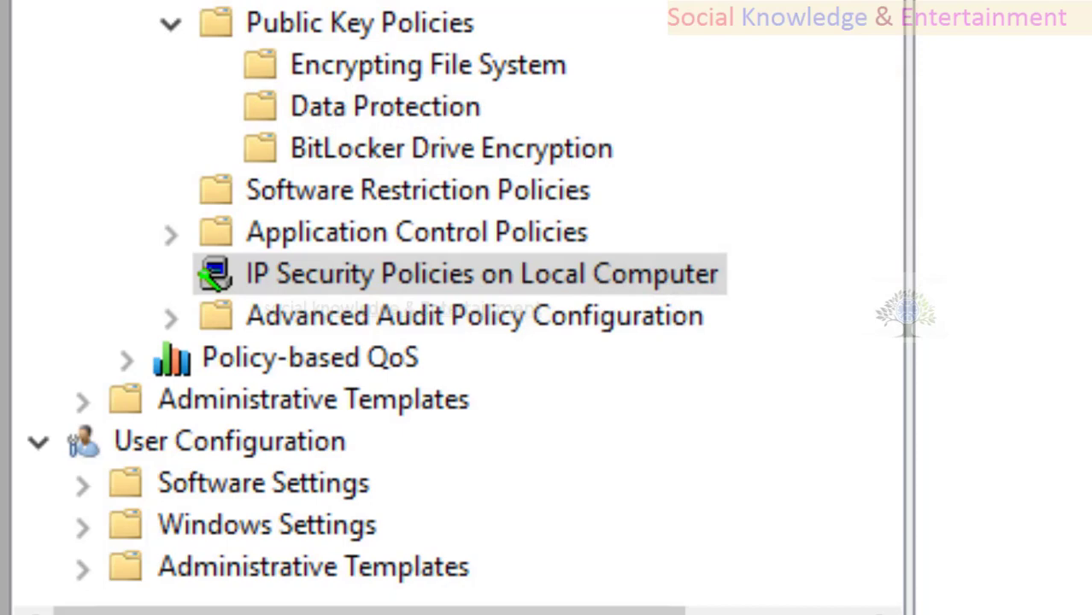
# Create an IP security policy named New IP Security Policy with the default response rule inactive, and open its properties for editing
pyautogui.rightClick(444, 165)
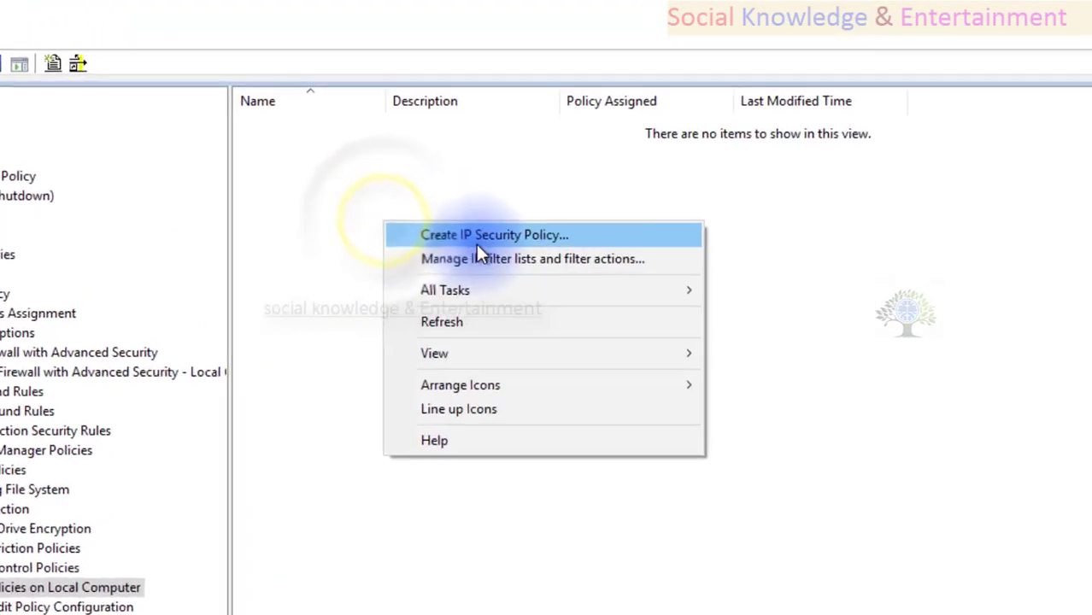
pyautogui.click(483, 239)
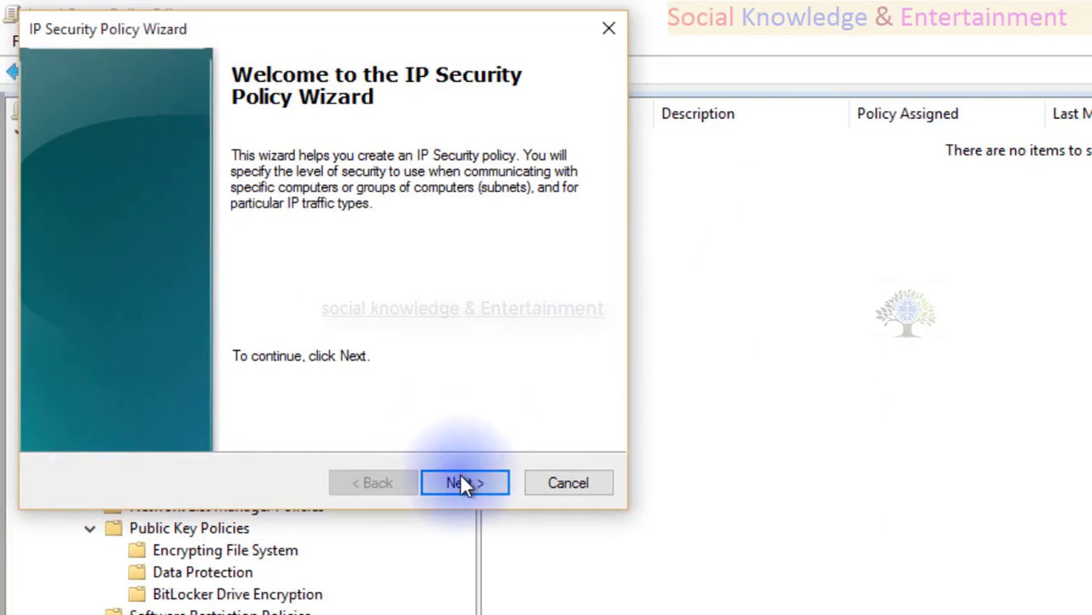
pyautogui.click(462, 484)
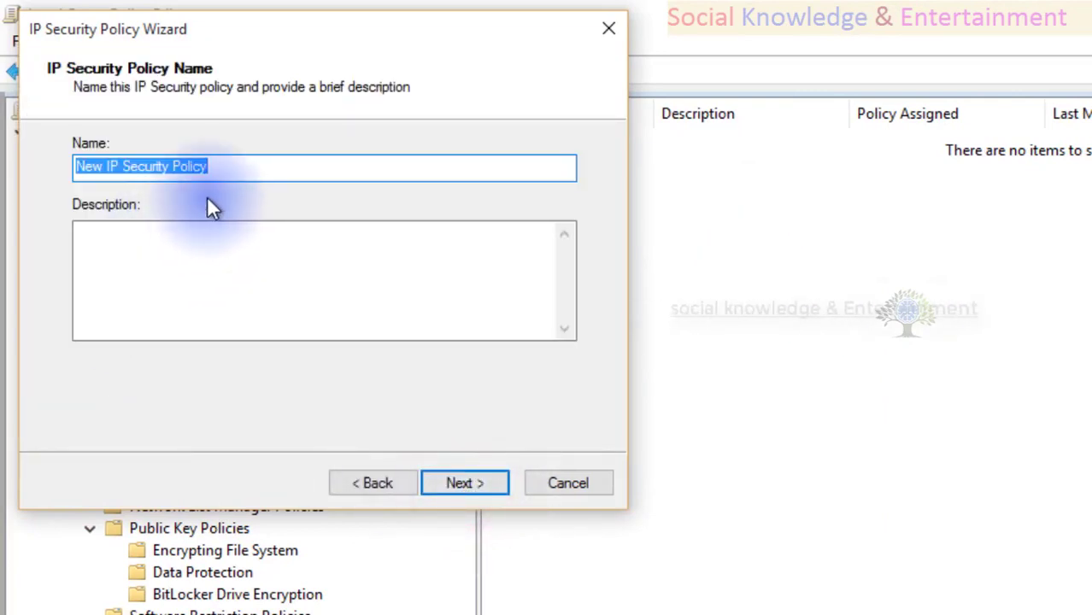
pyautogui.click(477, 472)
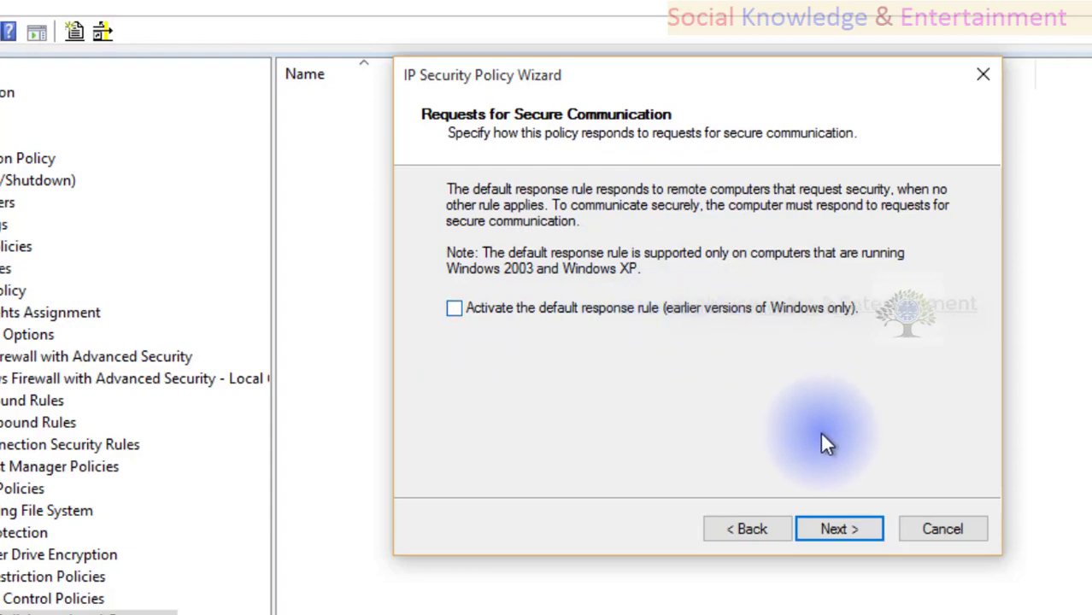
pyautogui.click(831, 527)
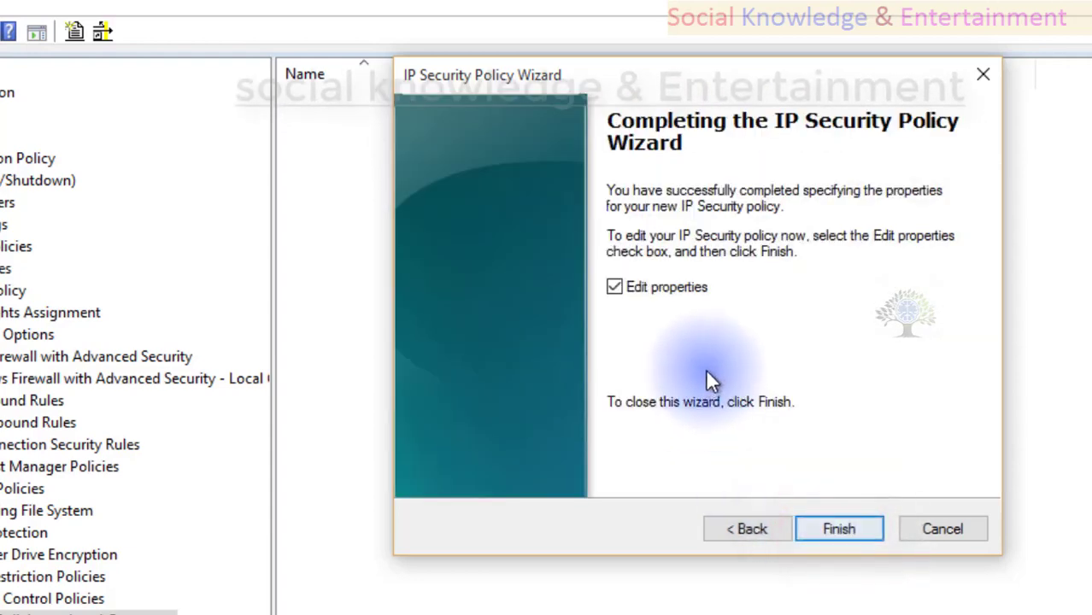
pyautogui.click(833, 531)
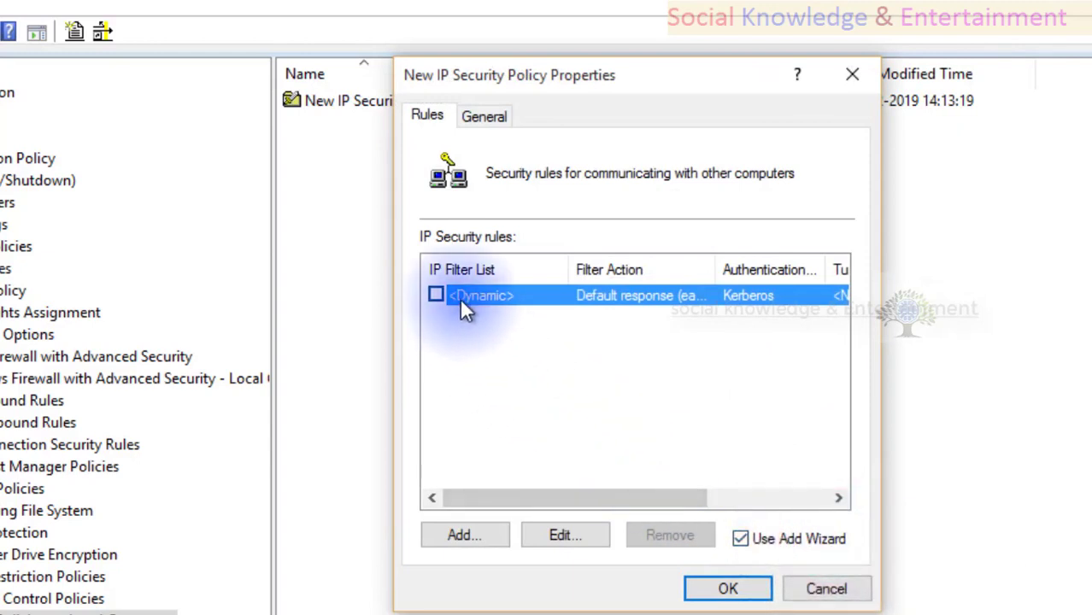
# Review the security rules in the New IP Security Policy's properties and close them without making changes
pyautogui.click(828, 590)
pyautogui.doubleClick(390, 102)
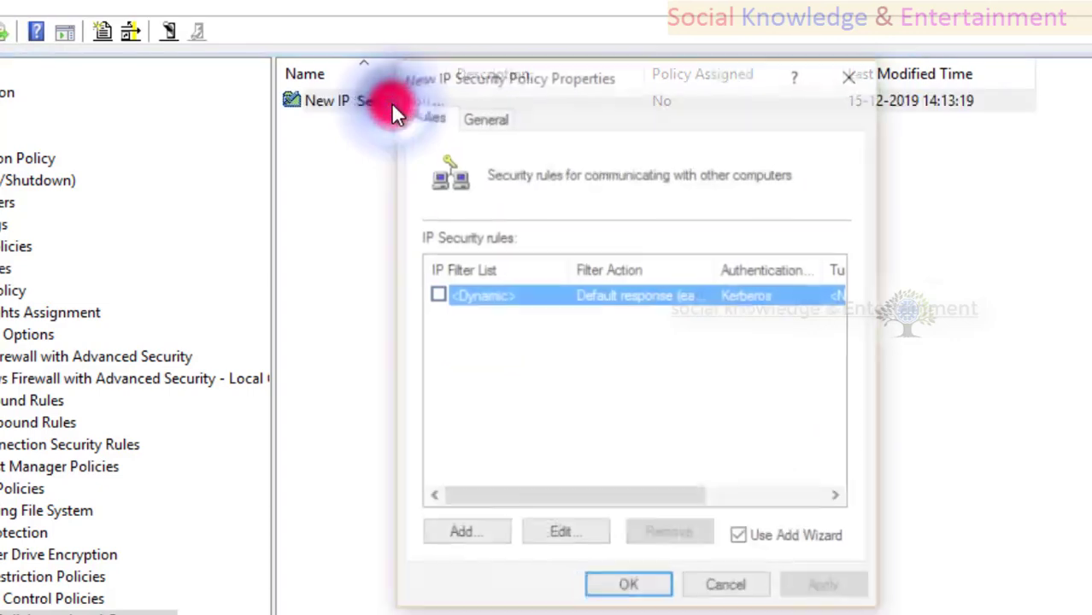
pyautogui.click(731, 591)
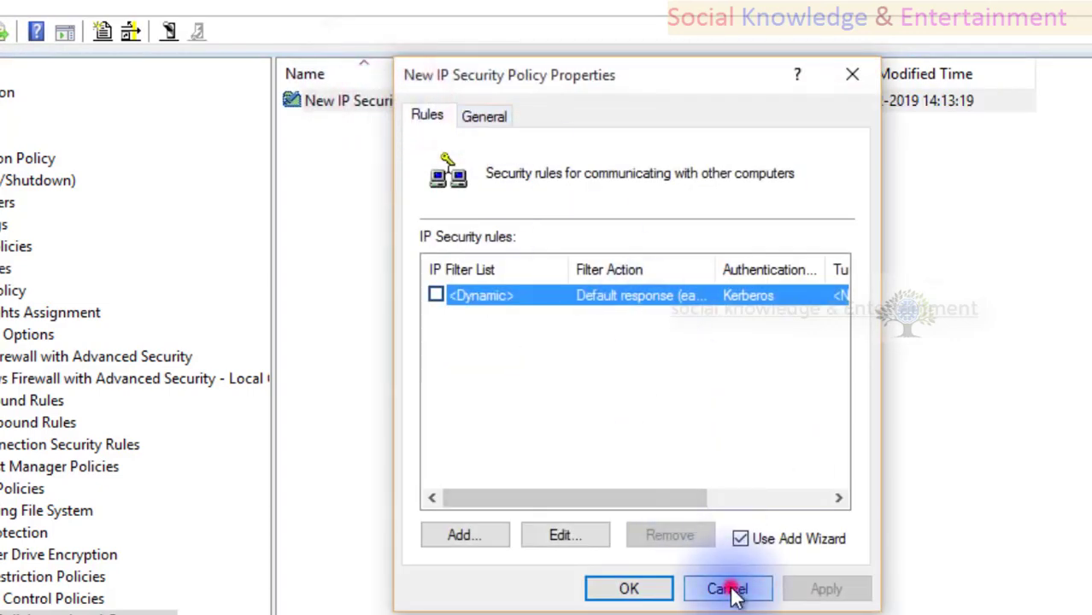
# Delete the New IP Security Policy from IP Security Policies on Local Computer
pyautogui.rightClick(402, 109)
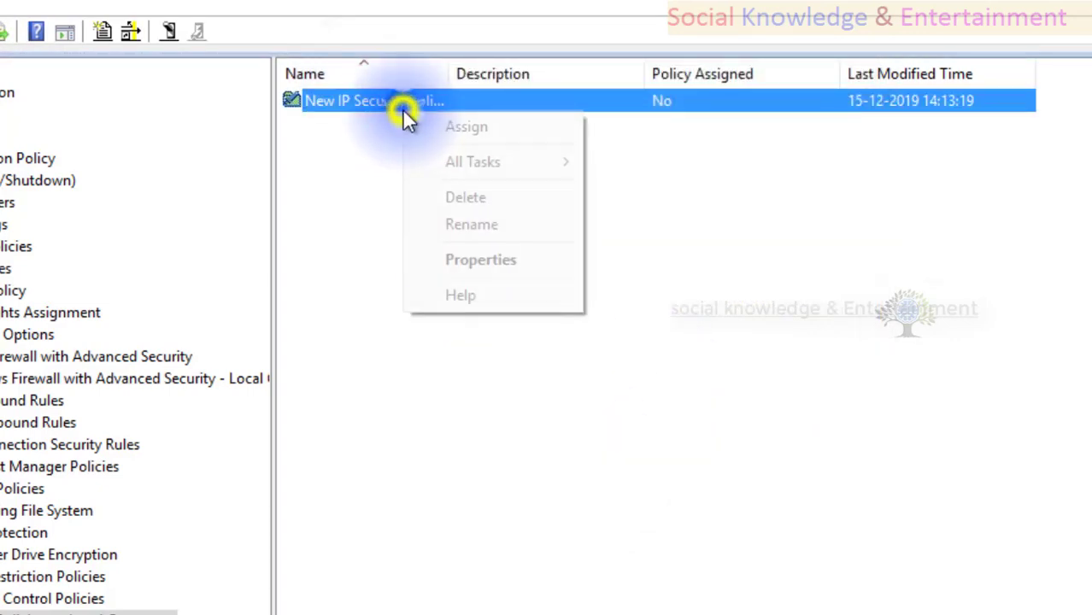
pyautogui.click(451, 189)
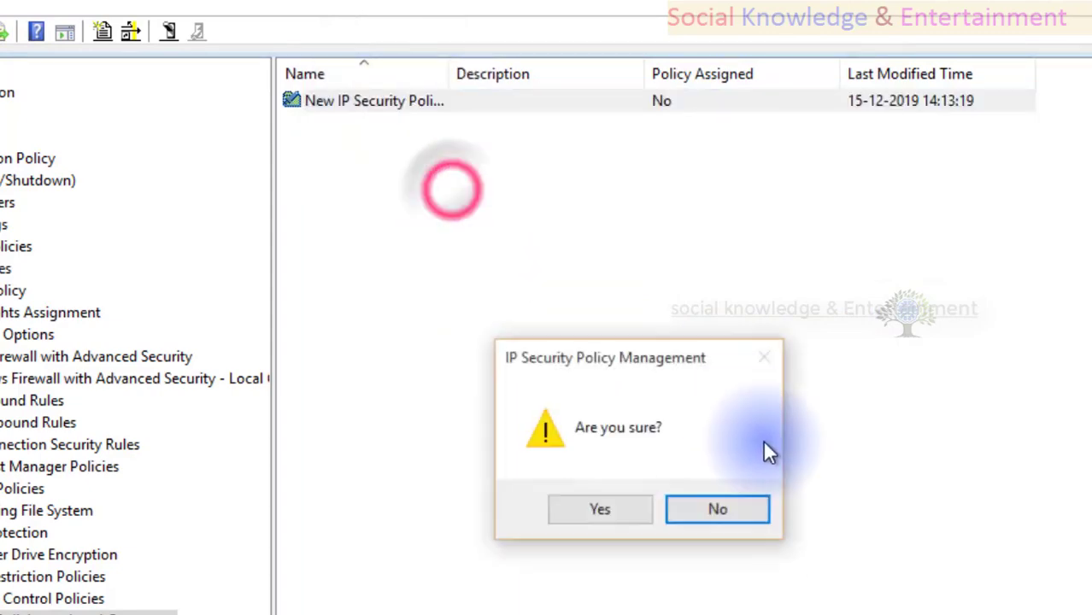
pyautogui.click(634, 510)
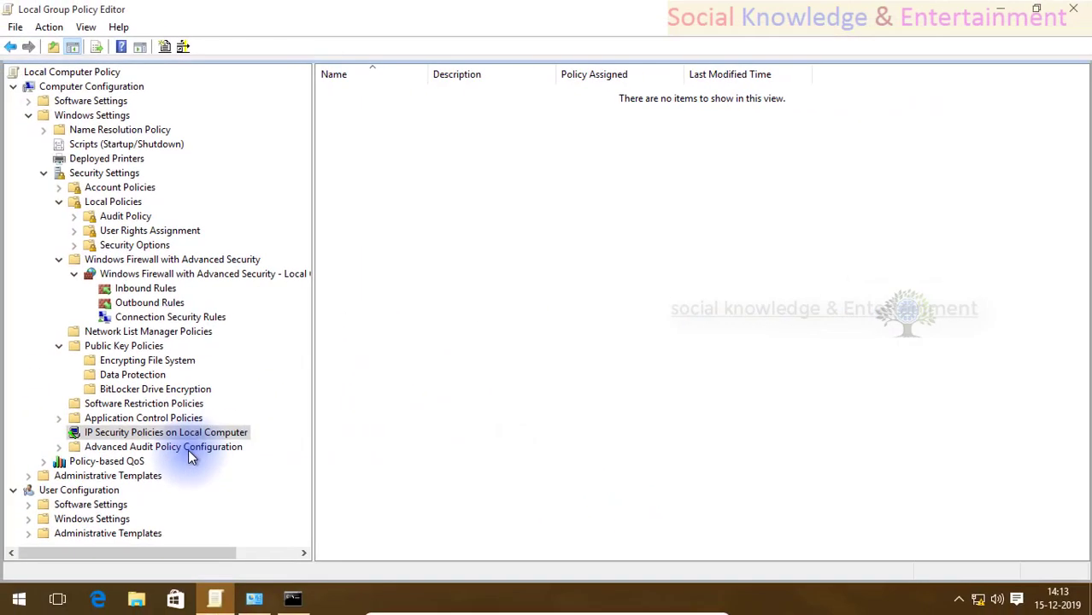
# Open Advanced Audit Policy Configuration under Security Settings and expand it to show its subnode
pyautogui.click(180, 464)
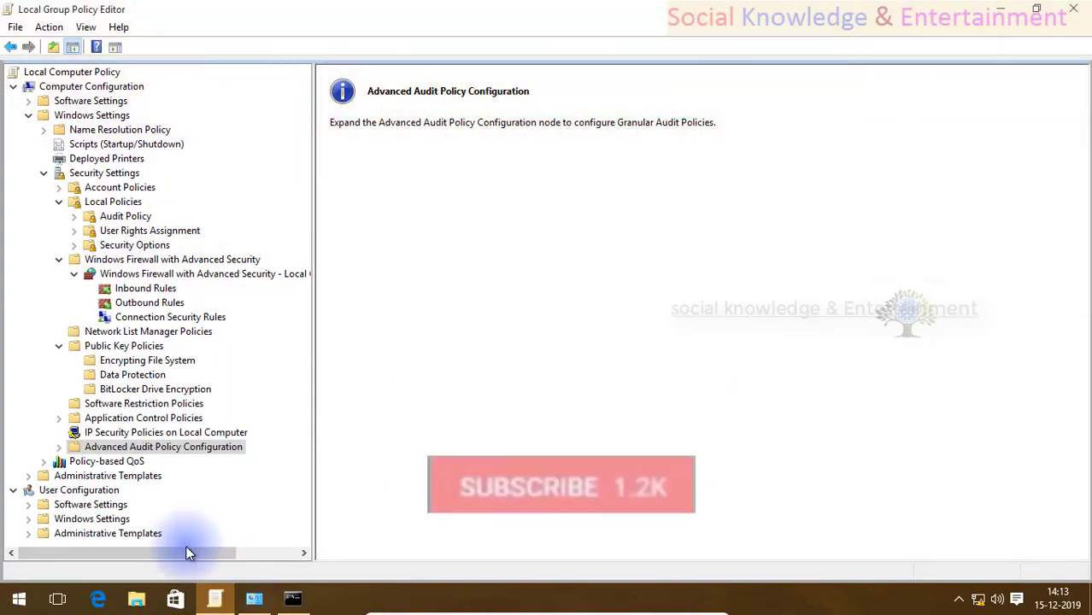
pyautogui.moveTo(185, 553); pyautogui.dragTo(137, 560)
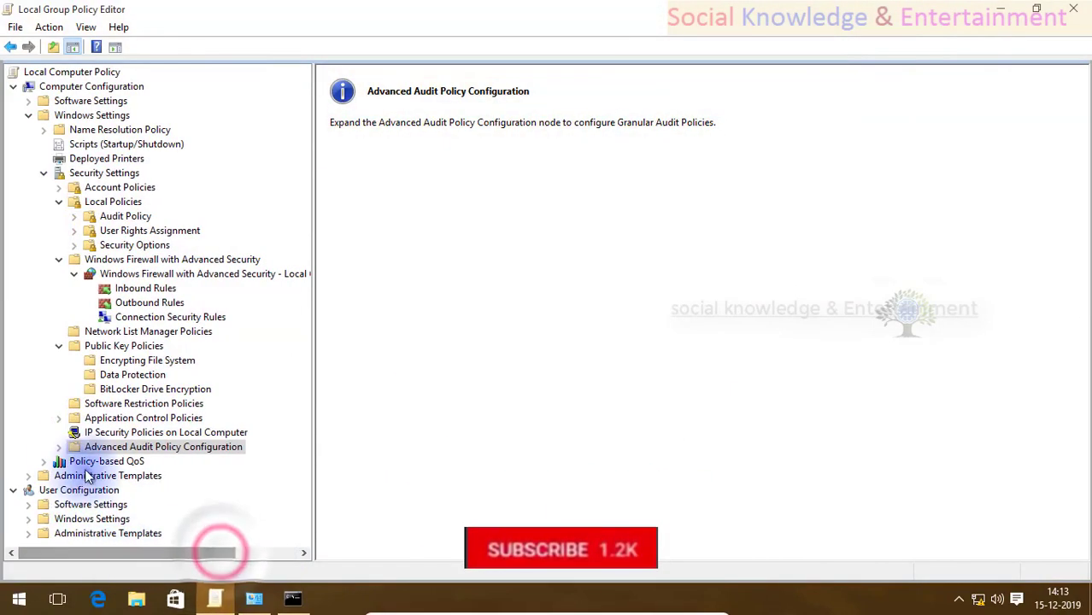
pyautogui.click(59, 448)
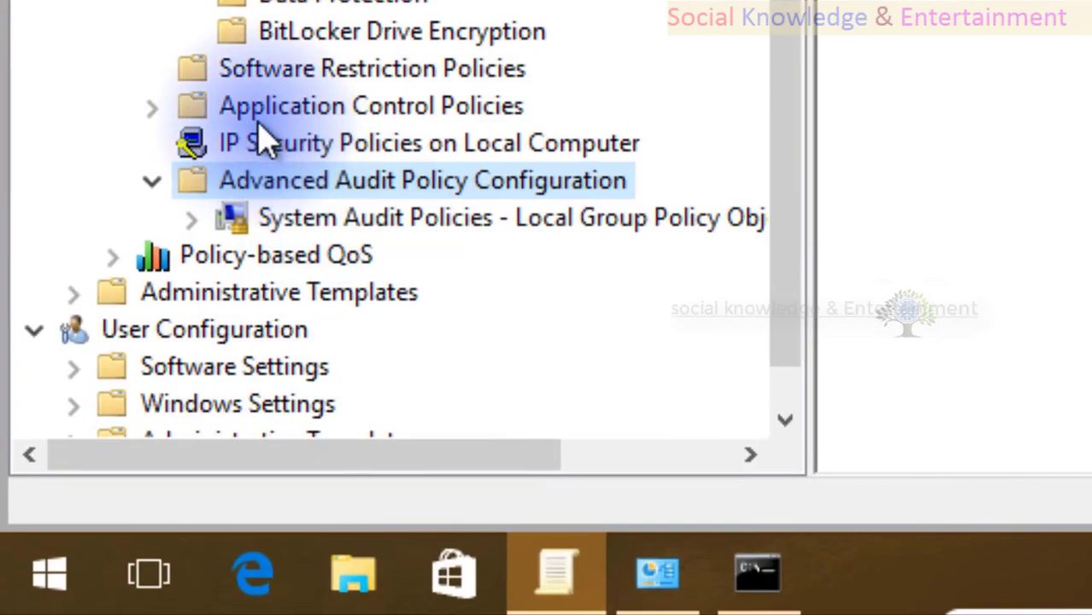
# Expand Application Control Policies, examine the AppLocker overview and expand AppLocker's rule collections
pyautogui.click(101, 419)
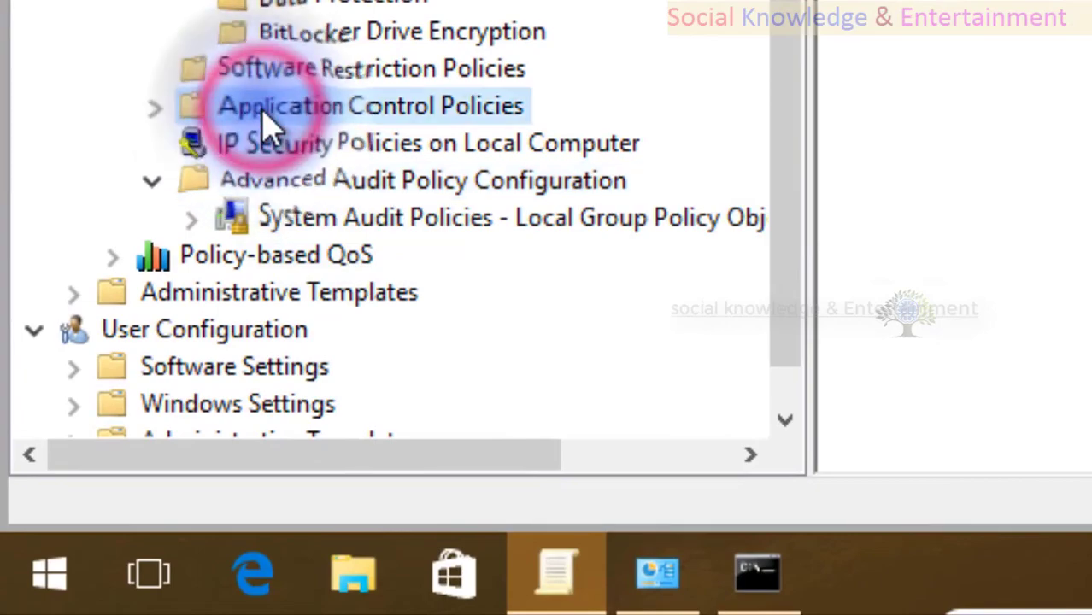
pyautogui.click(150, 107)
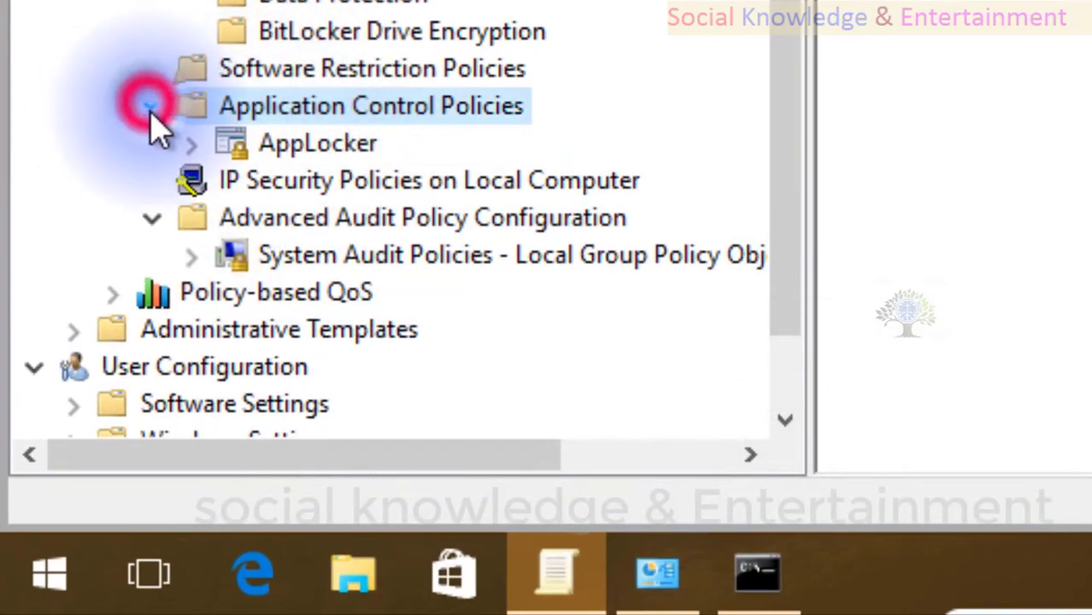
pyautogui.click(282, 147)
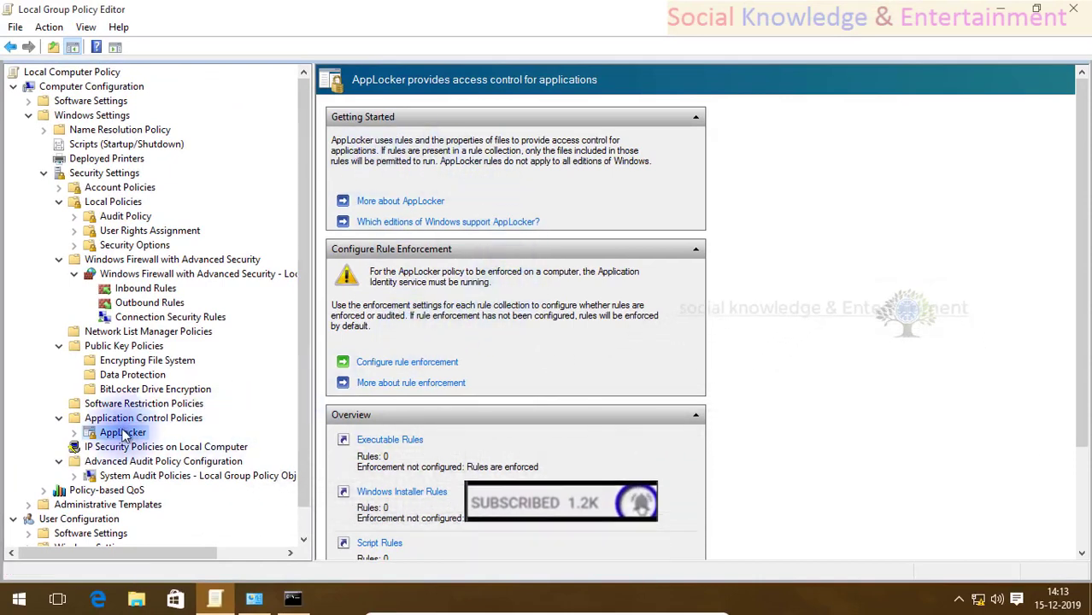
pyautogui.click(75, 433)
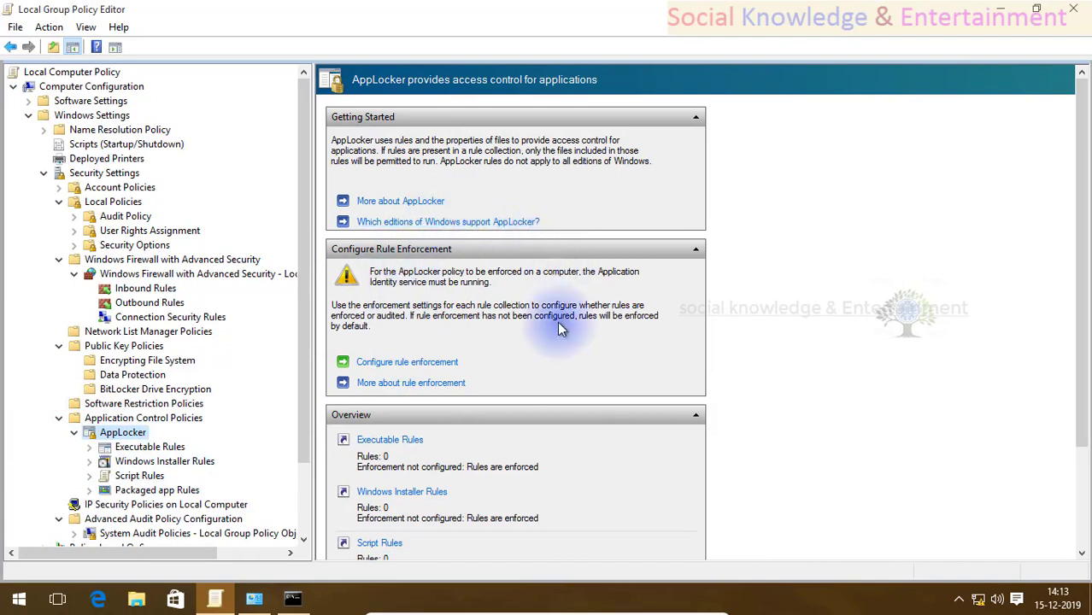
# Open AppLocker's Executable Rules, preview the wizard for creating a new rule and cancel it
pyautogui.click(165, 448)
pyautogui.rightClick(497, 183)
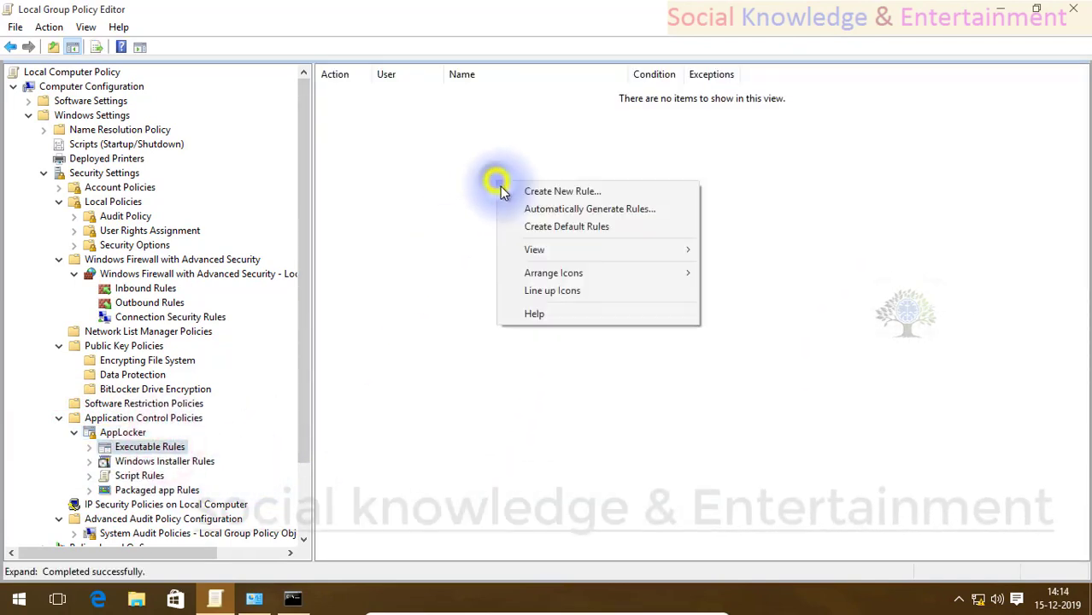
pyautogui.click(507, 199)
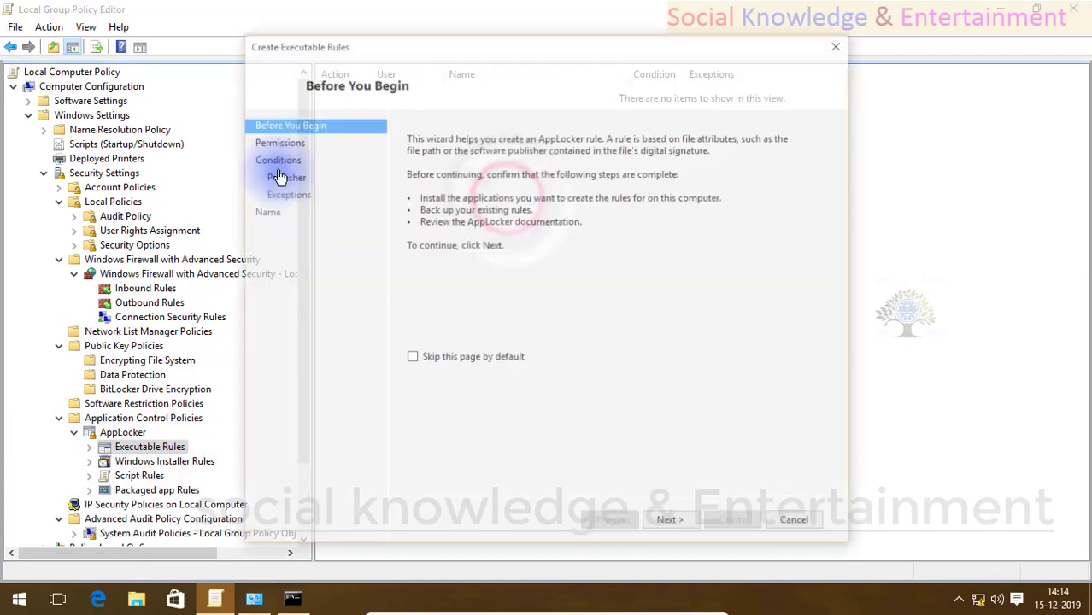
pyautogui.click(793, 524)
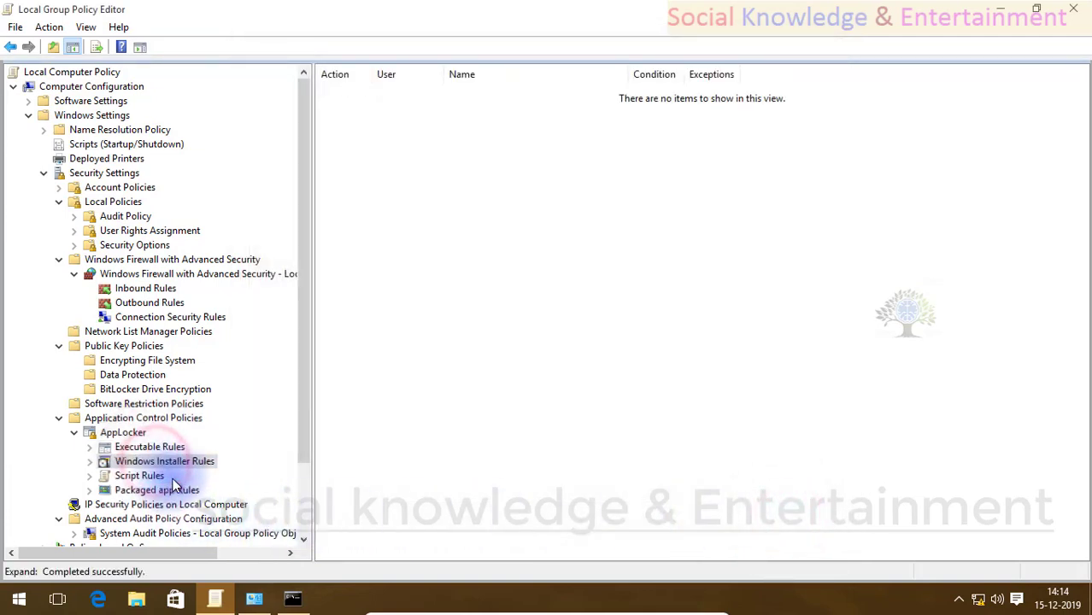
# Preview the Create Windows Installer Rules wizard from AppLocker's Windows Installer Rules and cancel it
pyautogui.rightClick(475, 295)
pyautogui.click(502, 306)
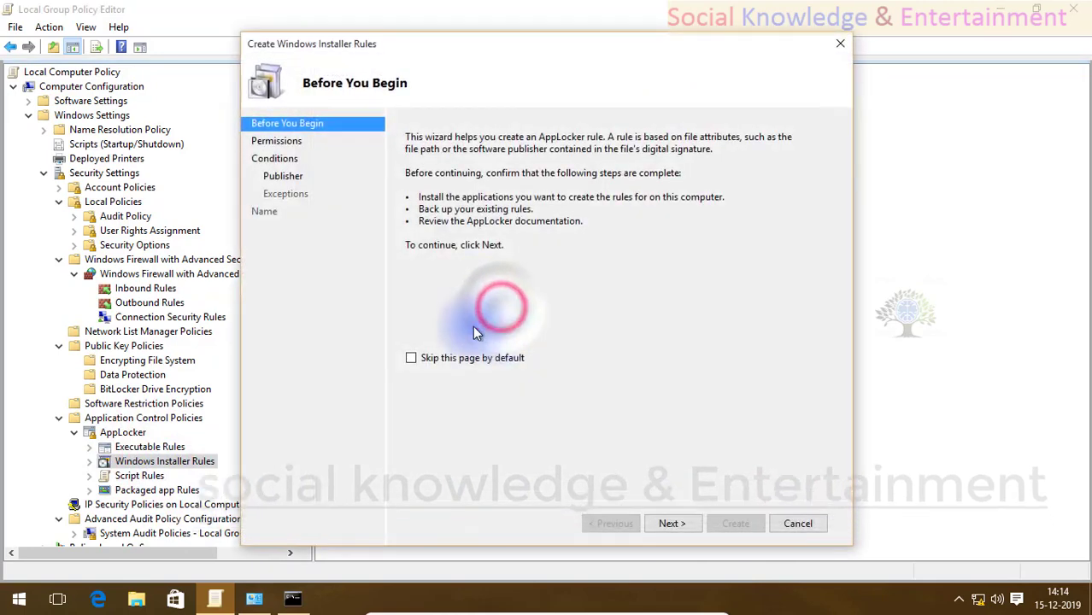
pyautogui.click(798, 524)
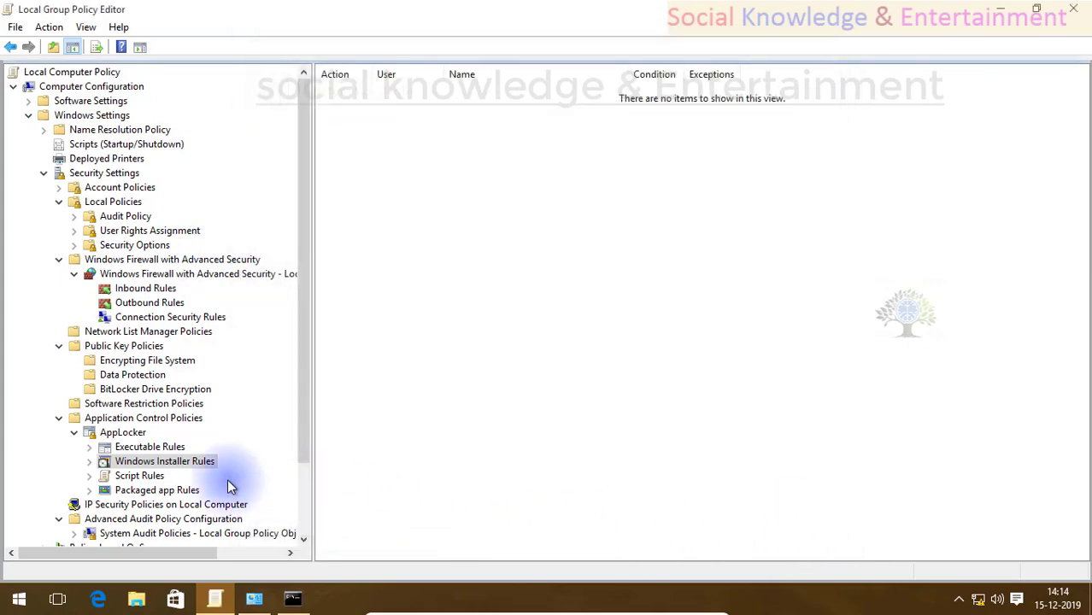
# Open System Audit Policies under Advanced Audit Policy Configuration and examine the Account Logon audit subcategories
pyautogui.moveTo(308, 374); pyautogui.dragTo(301, 478)
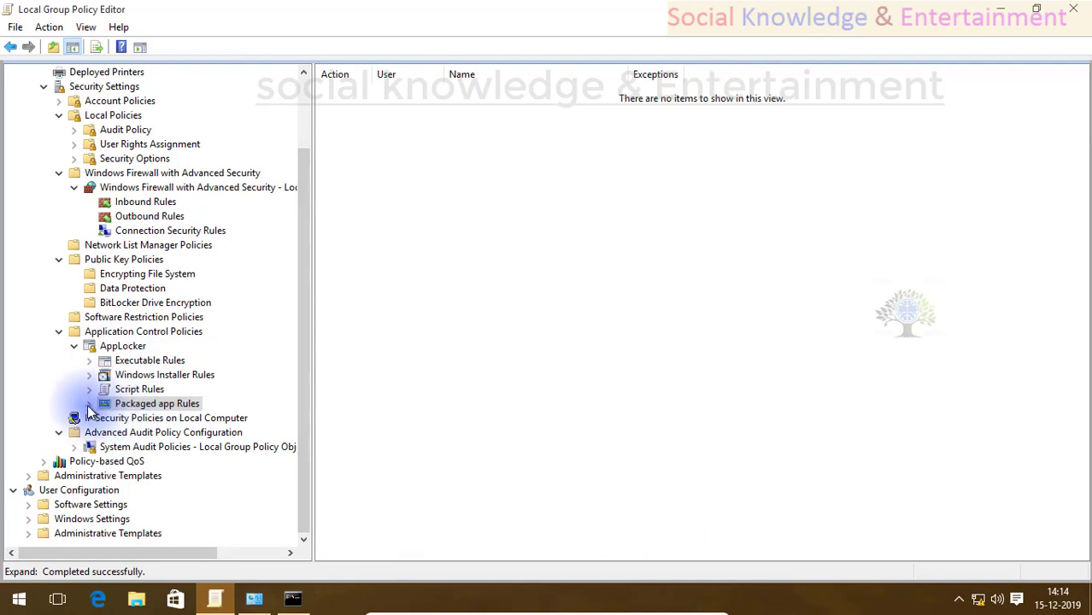
pyautogui.click(128, 449)
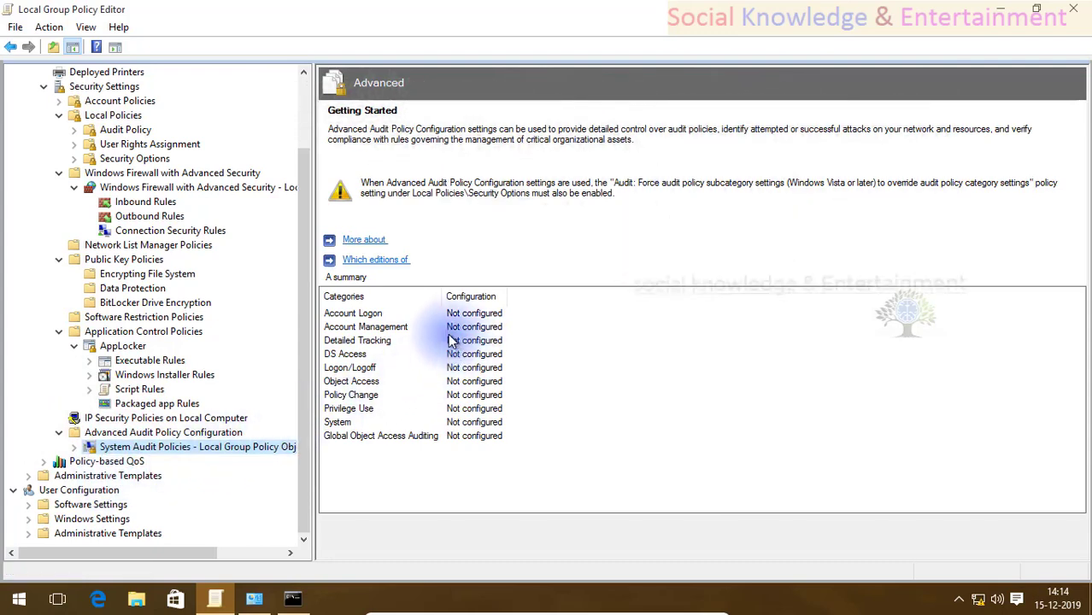
pyautogui.click(389, 340)
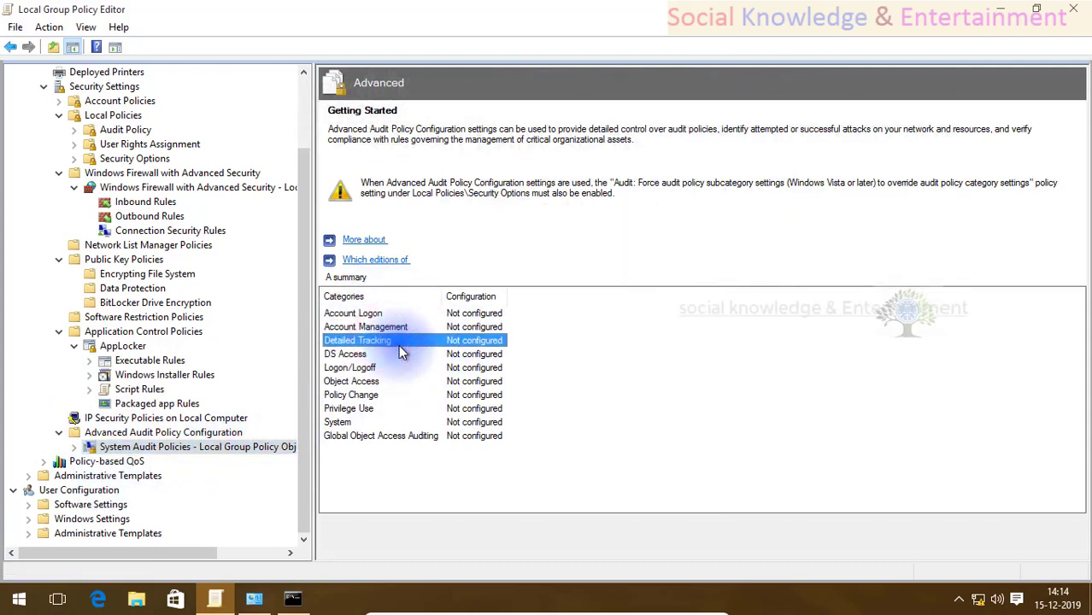
pyautogui.doubleClick(355, 317)
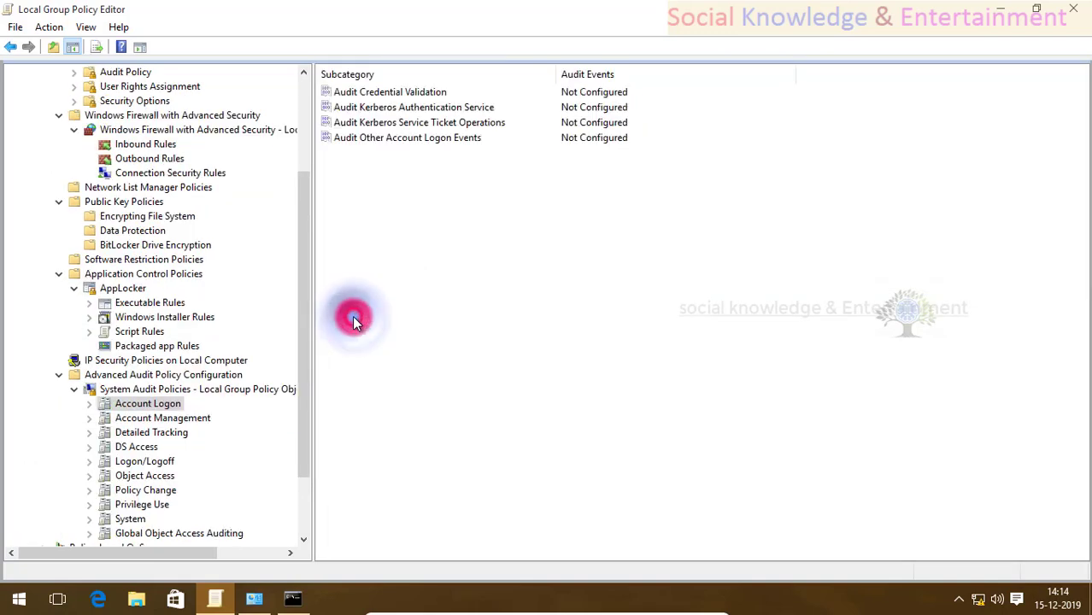
pyautogui.click(381, 127)
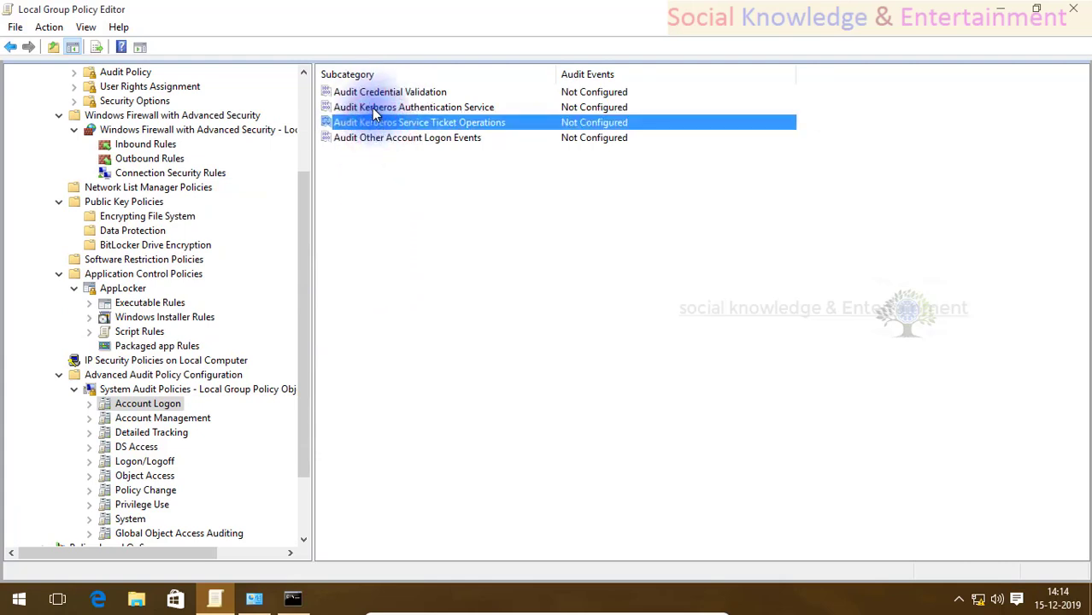
# View the System audit category and collapse the System Audit Policies node
pyautogui.scroll(-2, 280, 359)
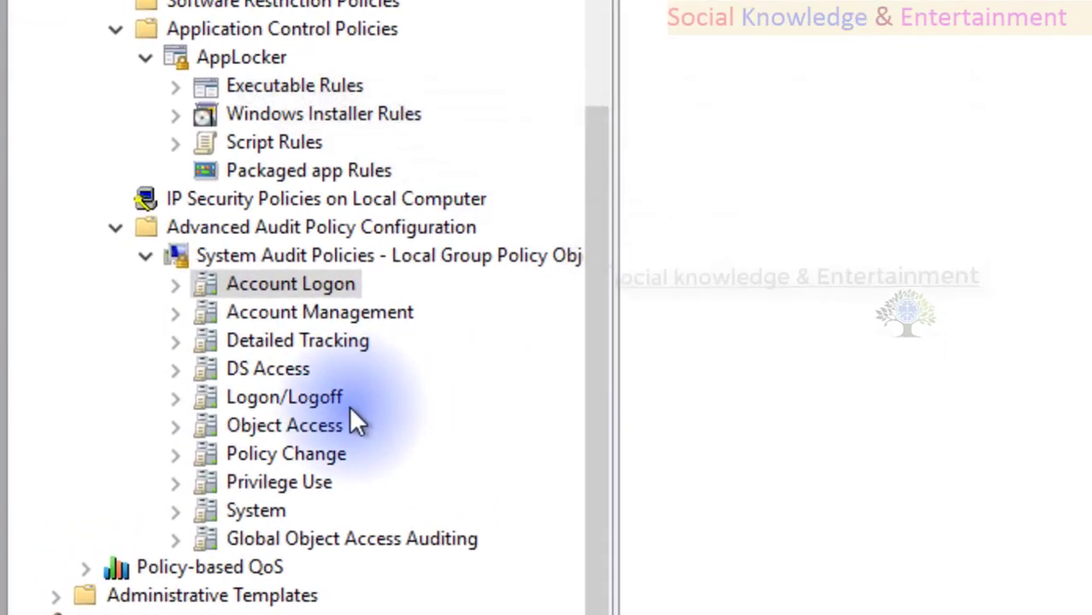
pyautogui.click(272, 504)
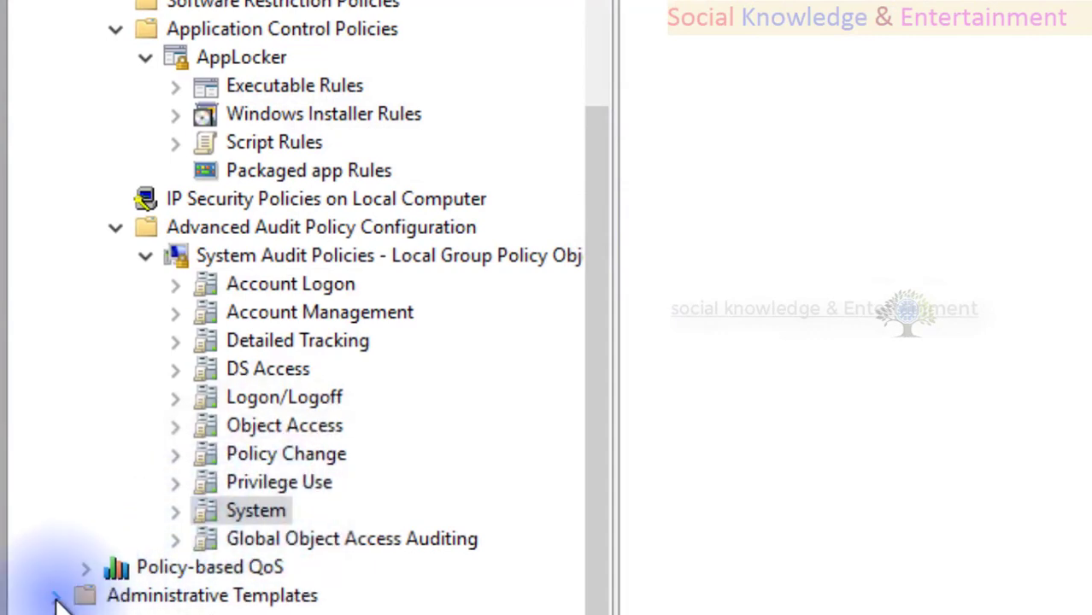
pyautogui.click(146, 255)
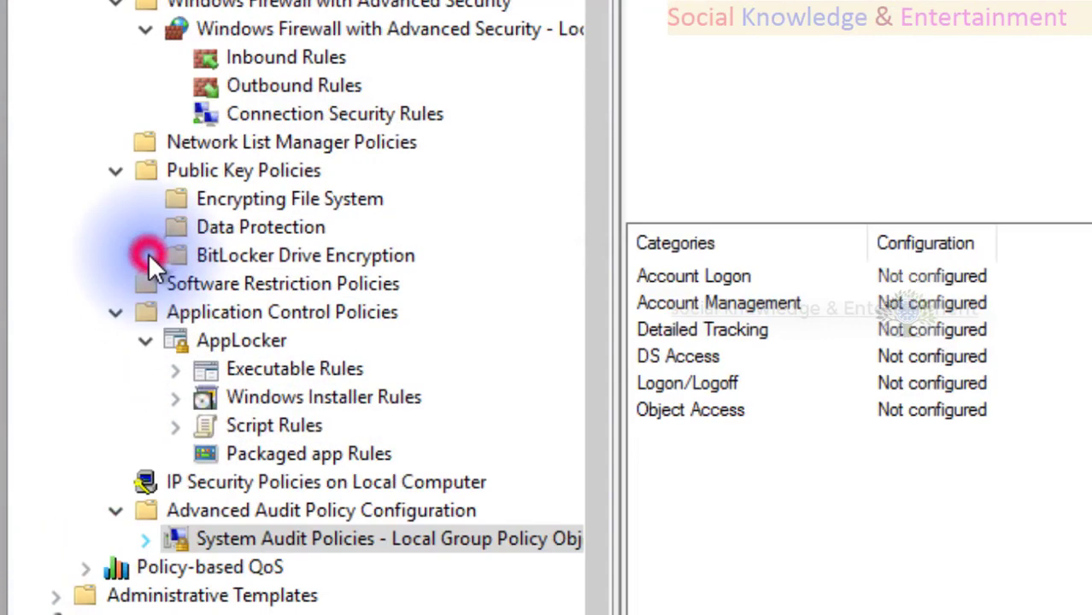
# Collapse the expanded Security Settings branches and Windows Settings under Computer Configuration, and select Administrative Templates
pyautogui.click(153, 342)
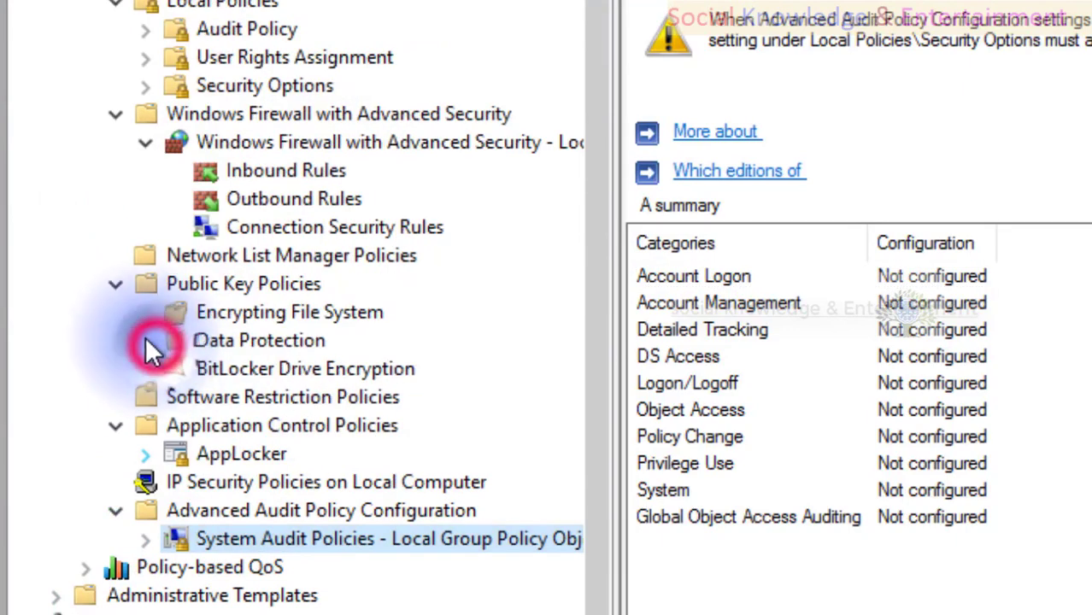
pyautogui.click(117, 423)
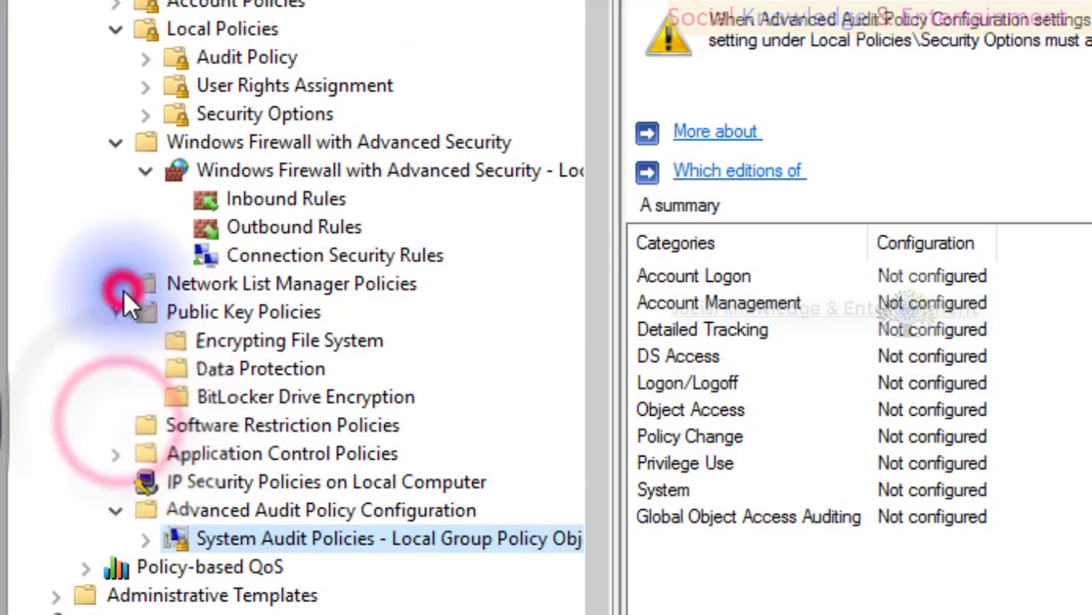
pyautogui.click(117, 309)
pyautogui.click(147, 201)
pyautogui.click(116, 172)
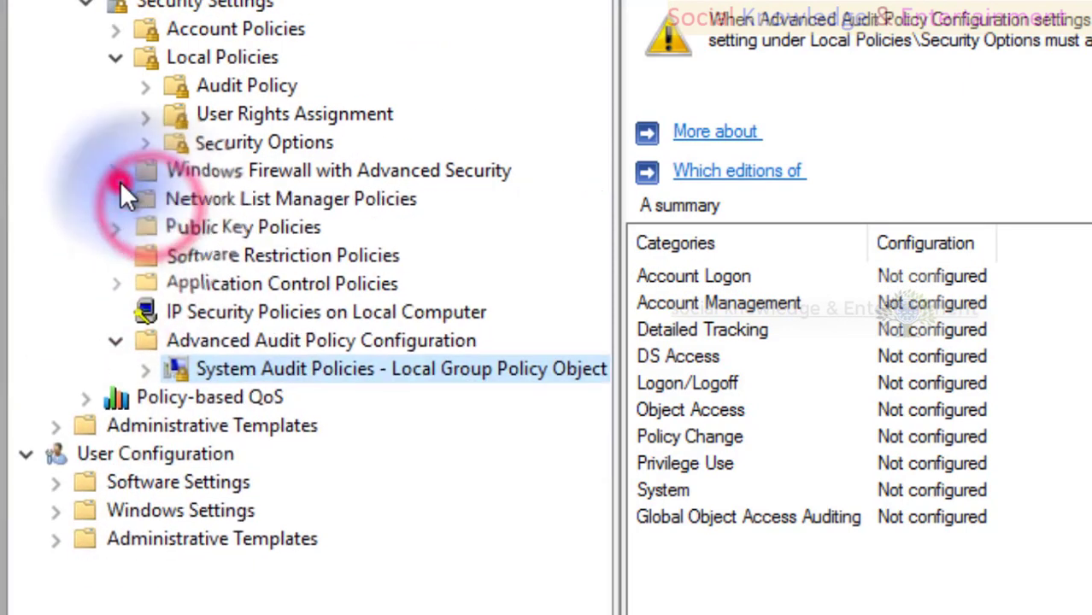
pyautogui.click(123, 56)
pyautogui.click(86, 3)
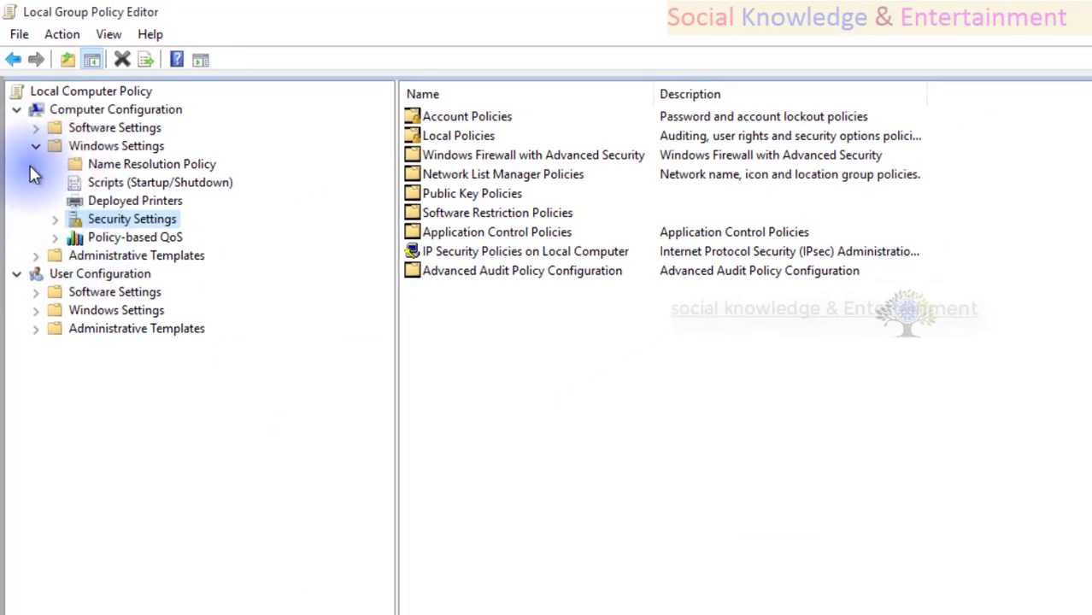
pyautogui.click(34, 146)
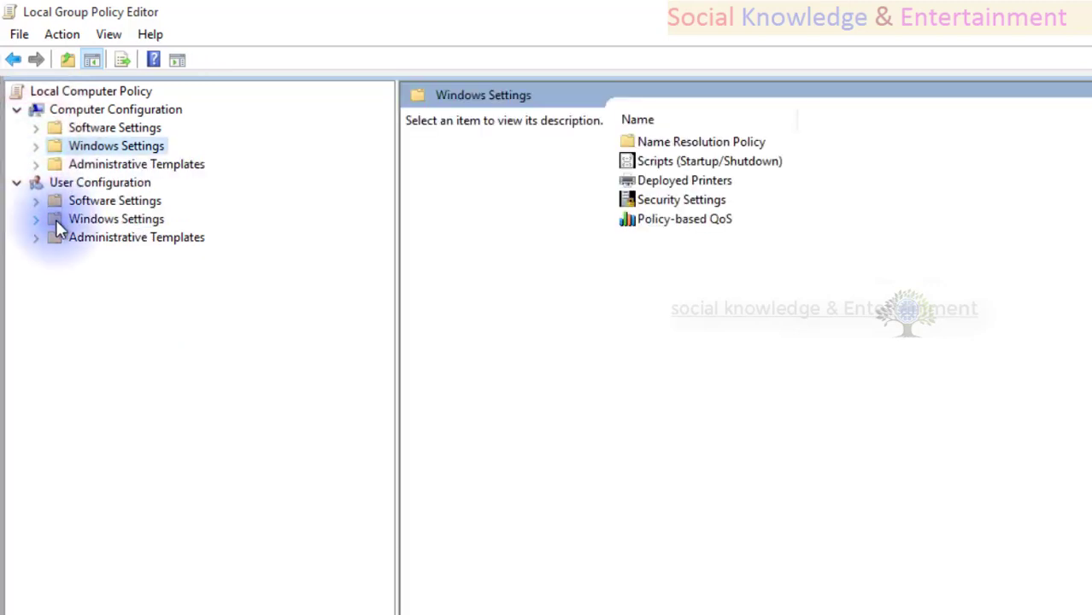
pyautogui.click(102, 165)
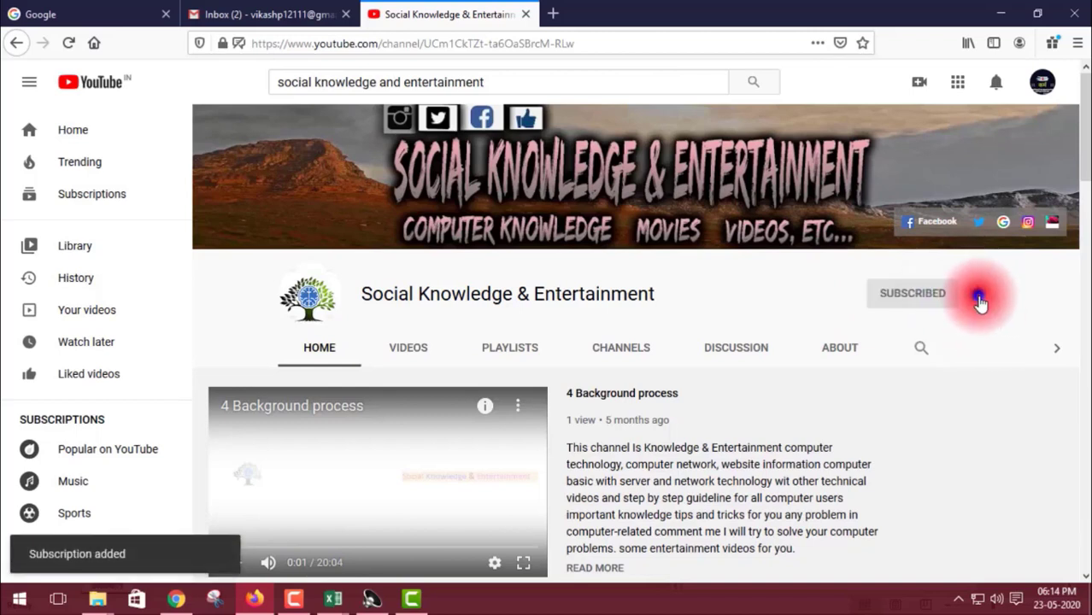
# On the Social Knowledge & Entertainment channel page in YouTube, turn on all notifications for the subscription
pyautogui.click(979, 296)
pyautogui.click(945, 331)
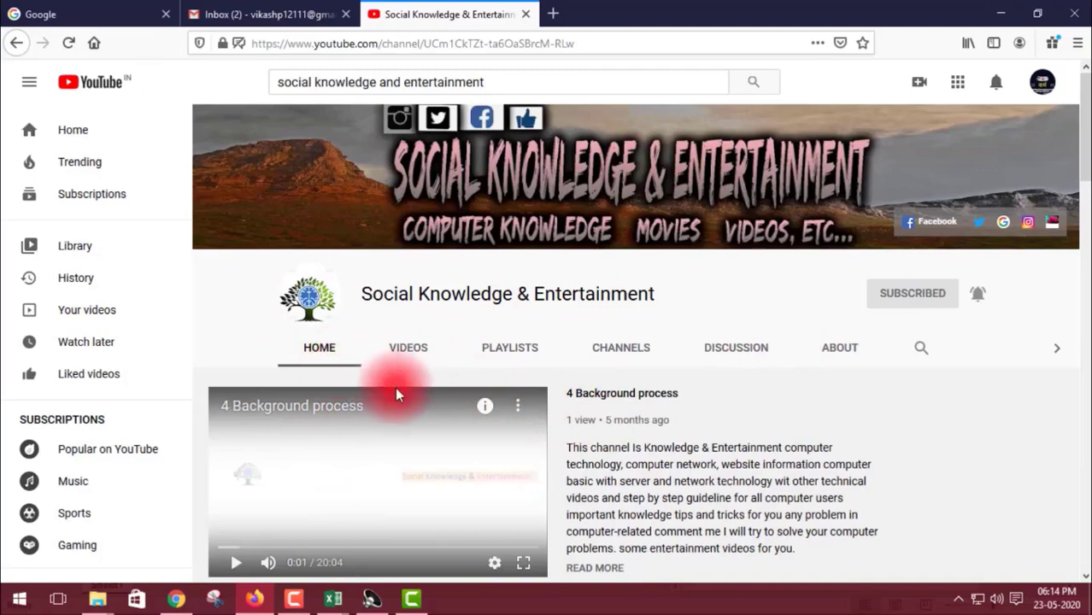
# Look through the uploads and playlists on the channel's home page and open its Playlists page
pyautogui.scroll(-6, 397, 426)
pyautogui.scroll(-3, 385, 340)
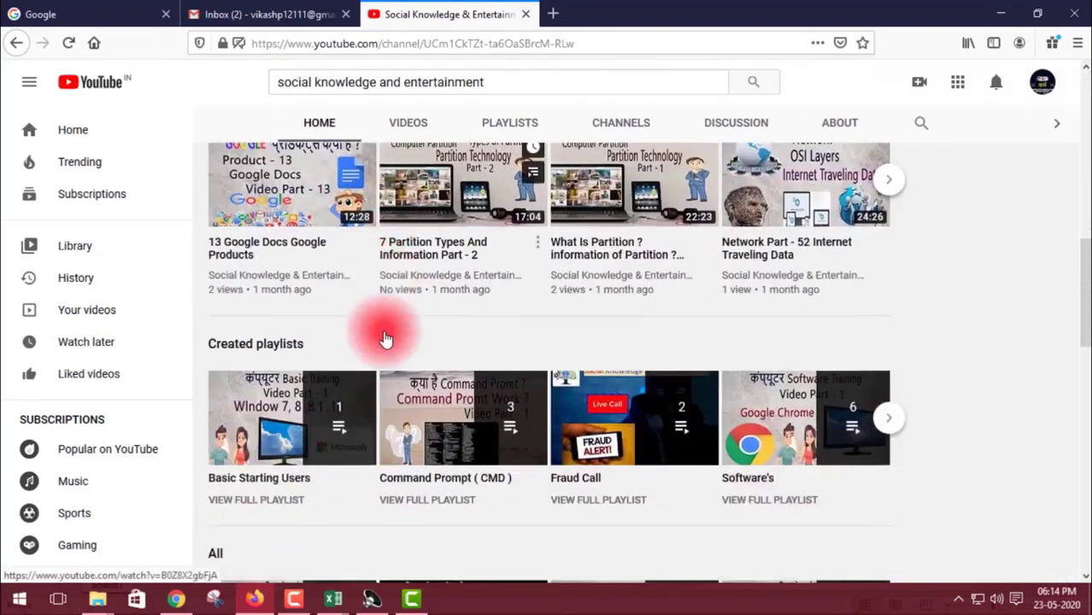
pyautogui.scroll(-10, 384, 339)
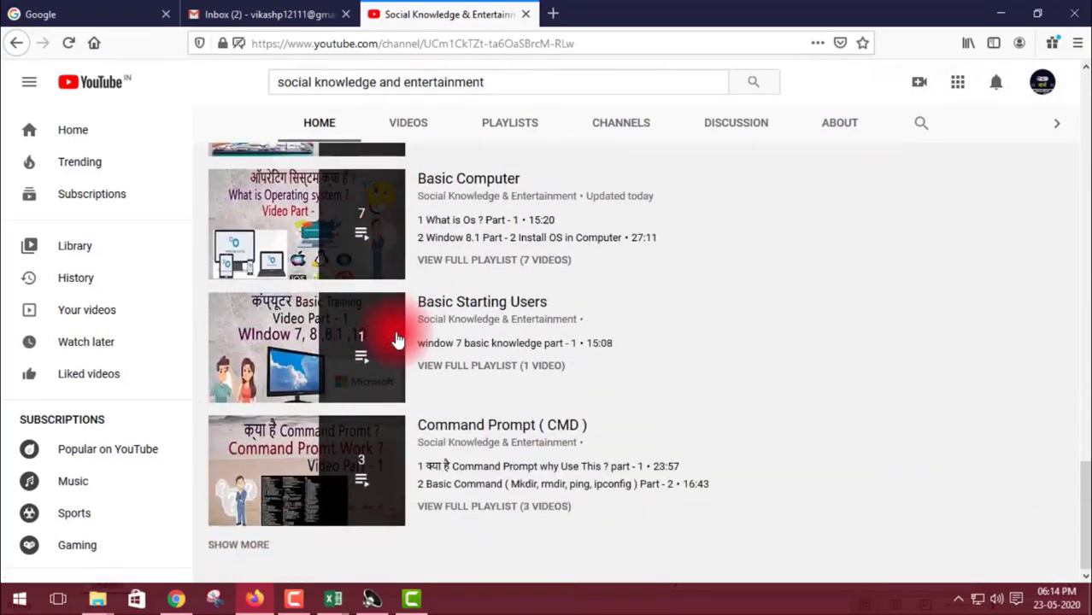
pyautogui.scroll(15, 395, 339)
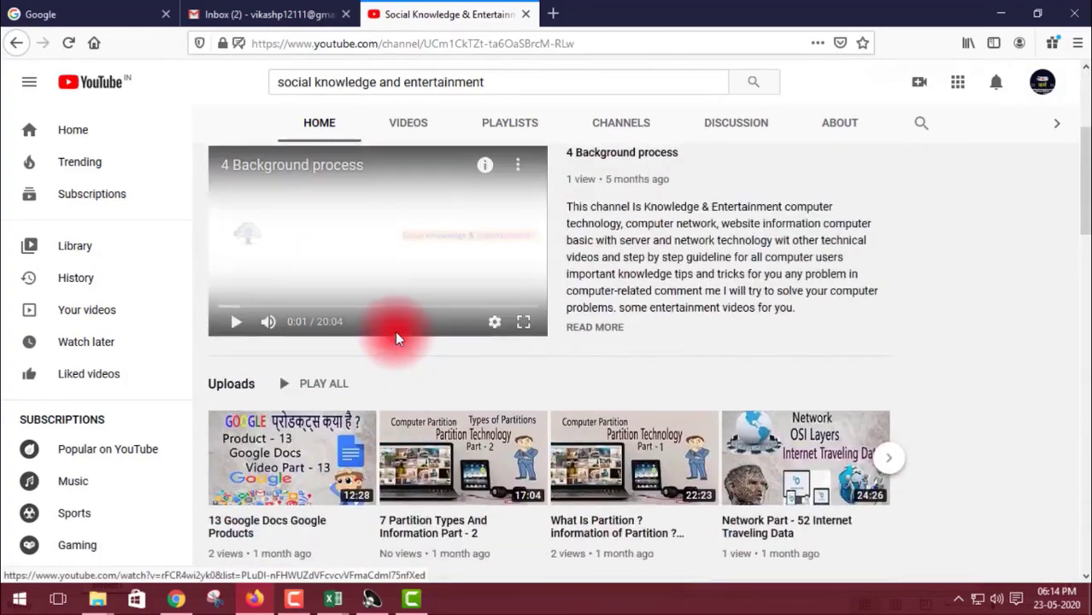
pyautogui.scroll(3, 396, 337)
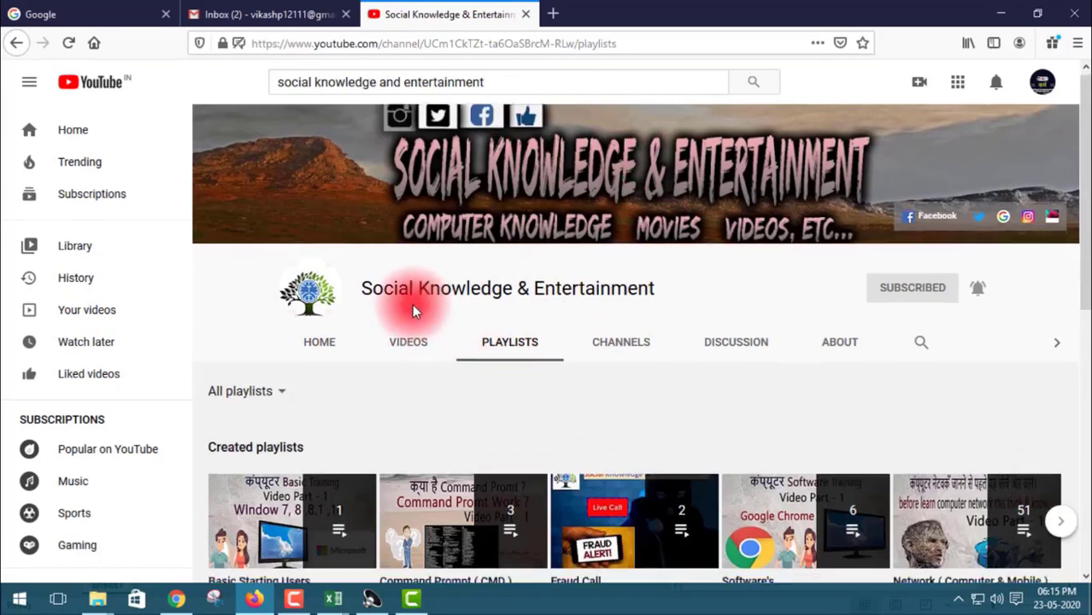
# Play the Basic Starting Users playlist, return to the channel's playlists and close the mini player
pyautogui.scroll(-3, 401, 301)
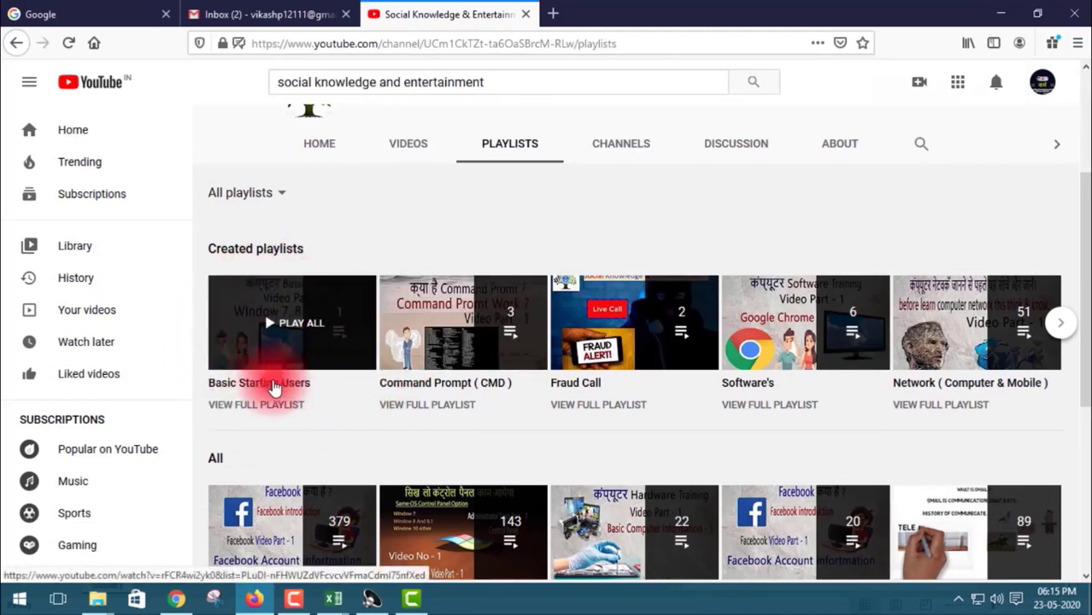
pyautogui.scroll(-1, 287, 318)
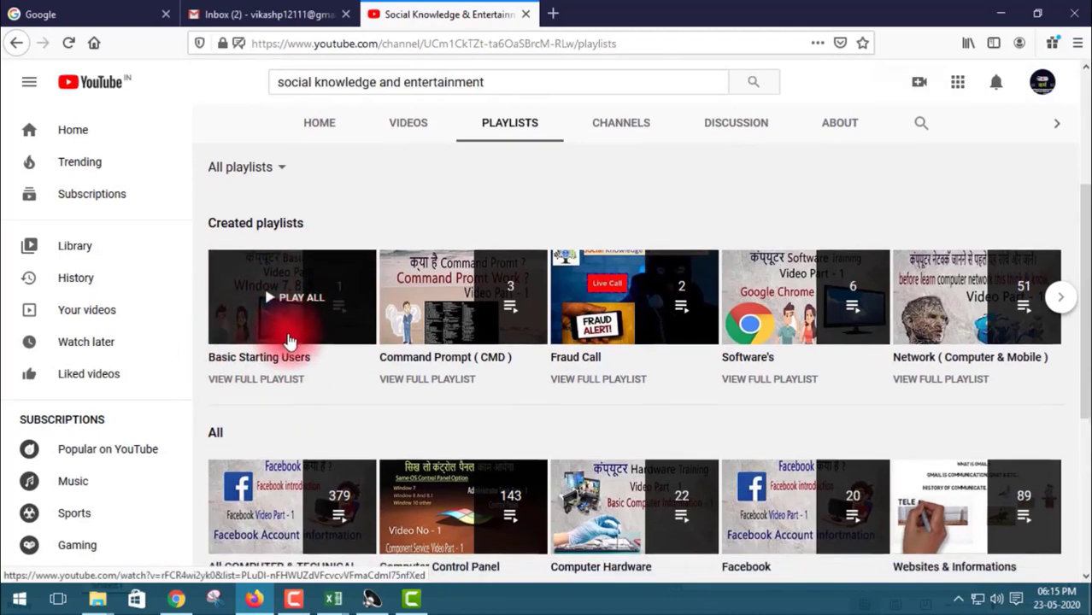
pyautogui.click(290, 252)
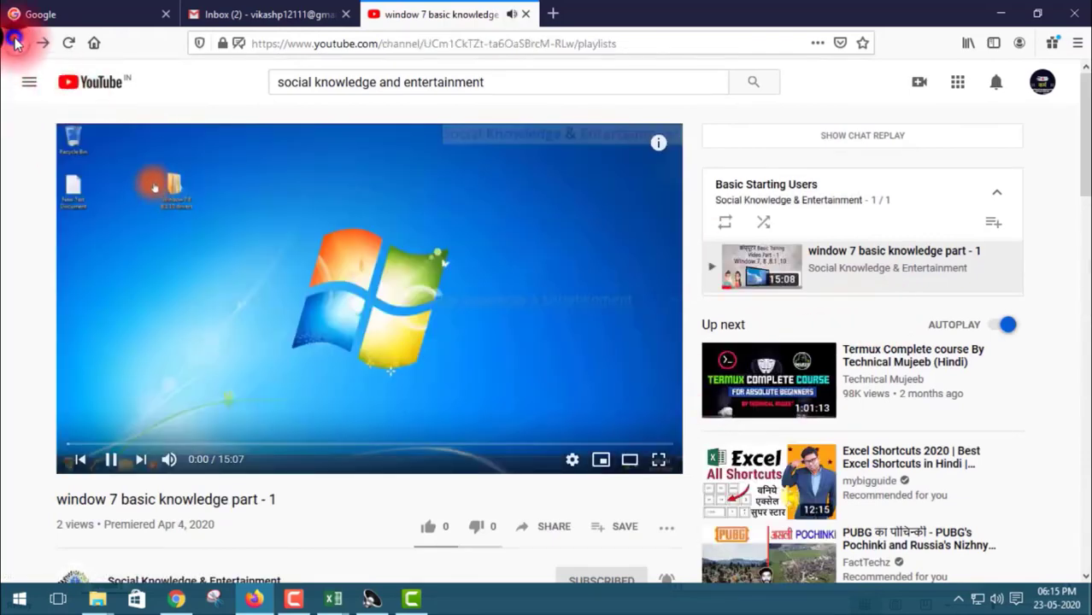
pyautogui.click(15, 43)
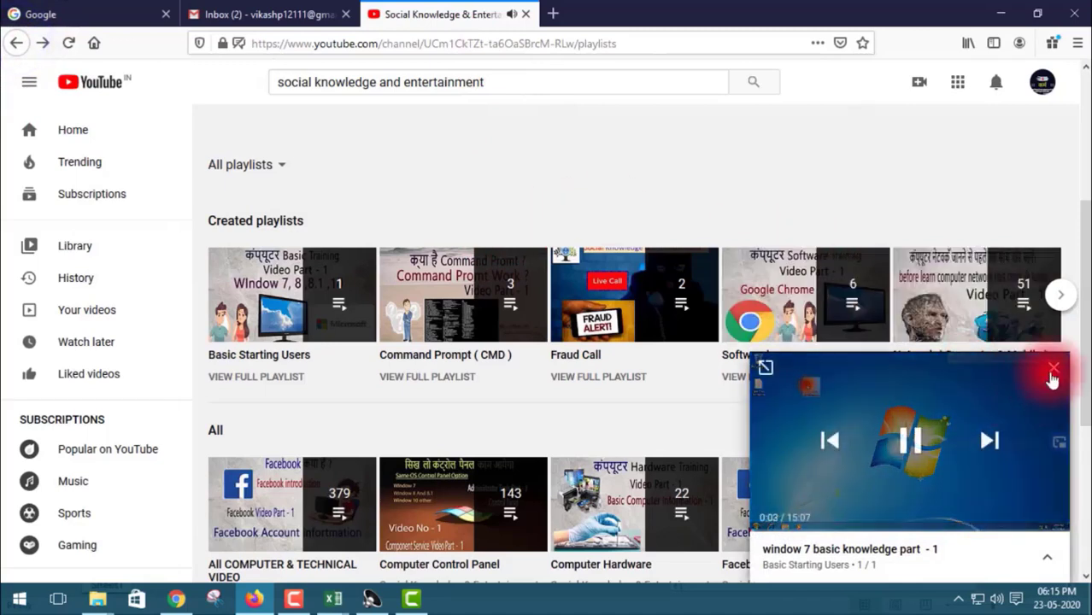
pyautogui.click(1053, 371)
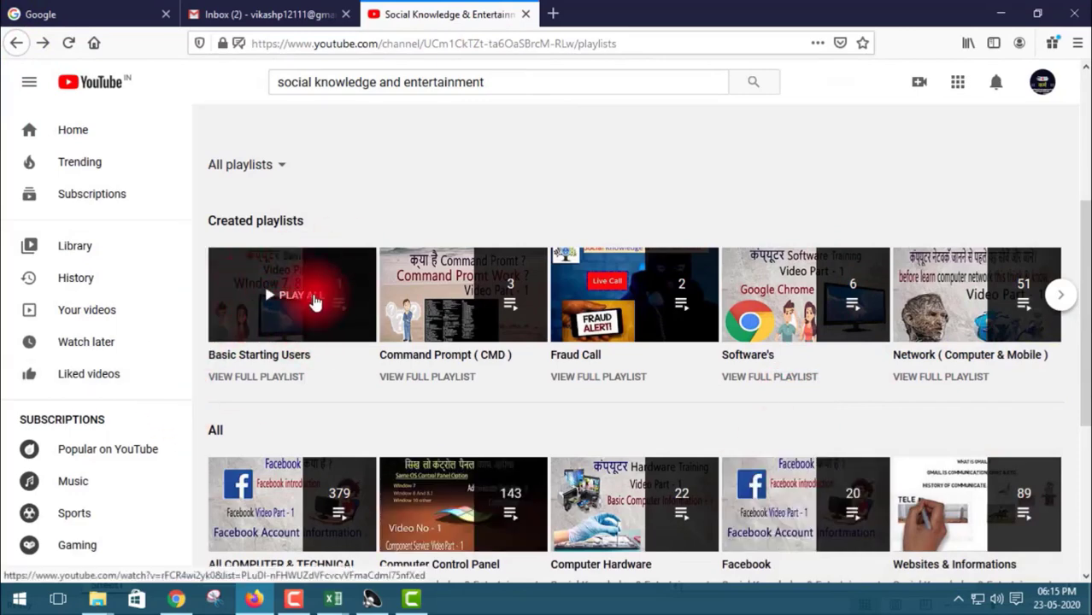
# Examine the channel's playlists in the Created playlists, All and Most Popular sections
pyautogui.scroll(-3, 645, 398)
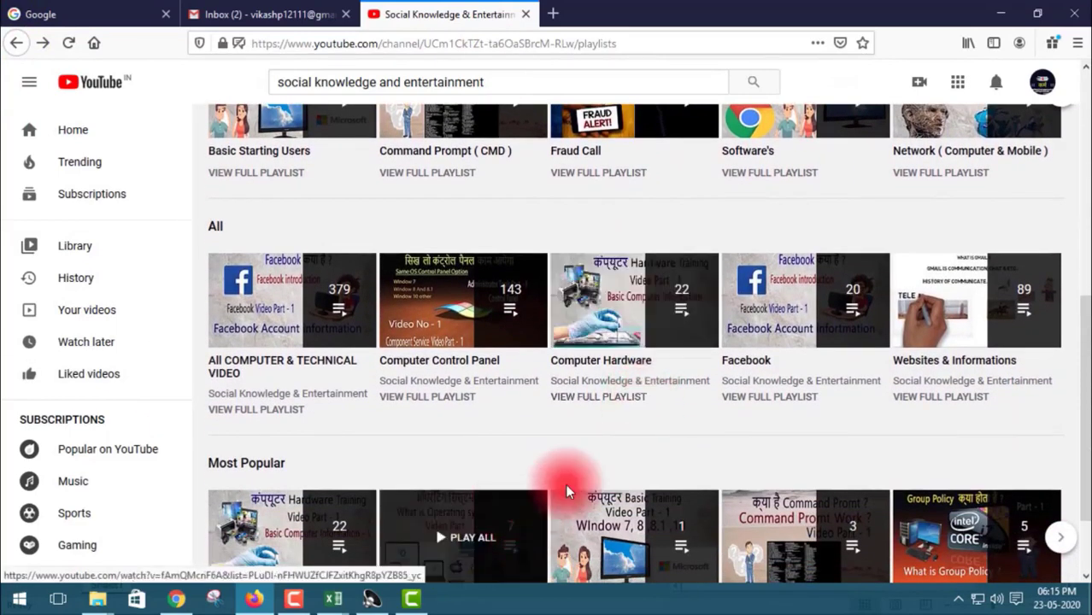
pyautogui.scroll(-2, 768, 406)
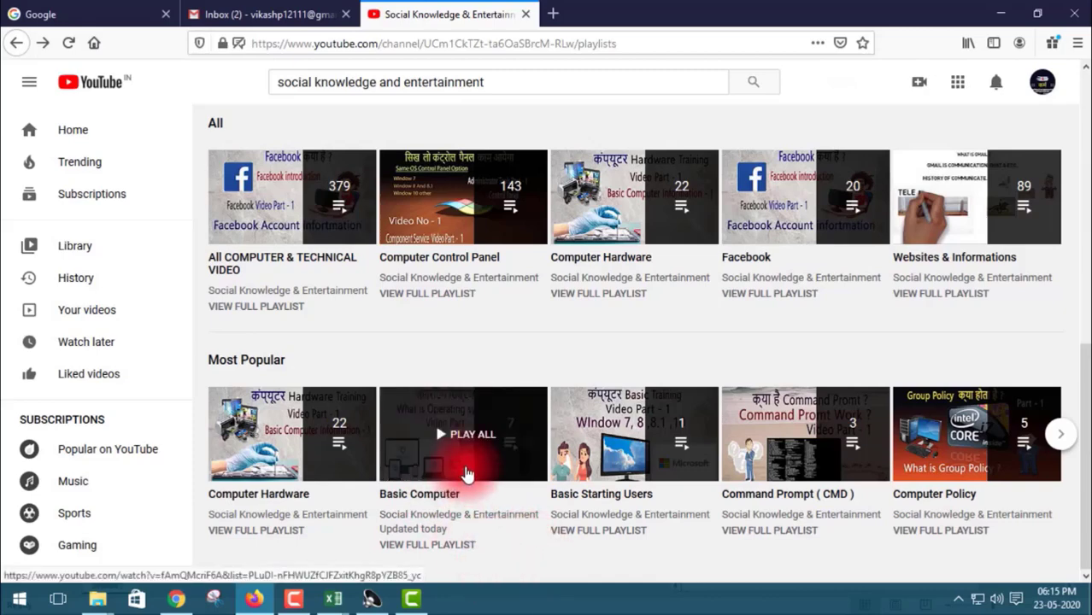
pyautogui.scroll(5, 466, 475)
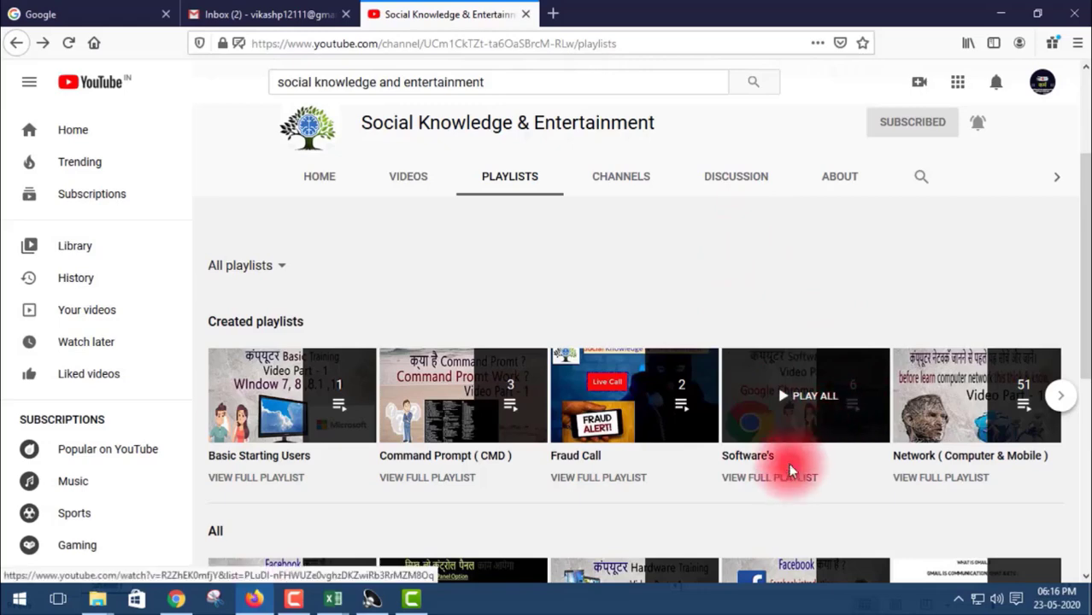
pyautogui.scroll(-3, 776, 423)
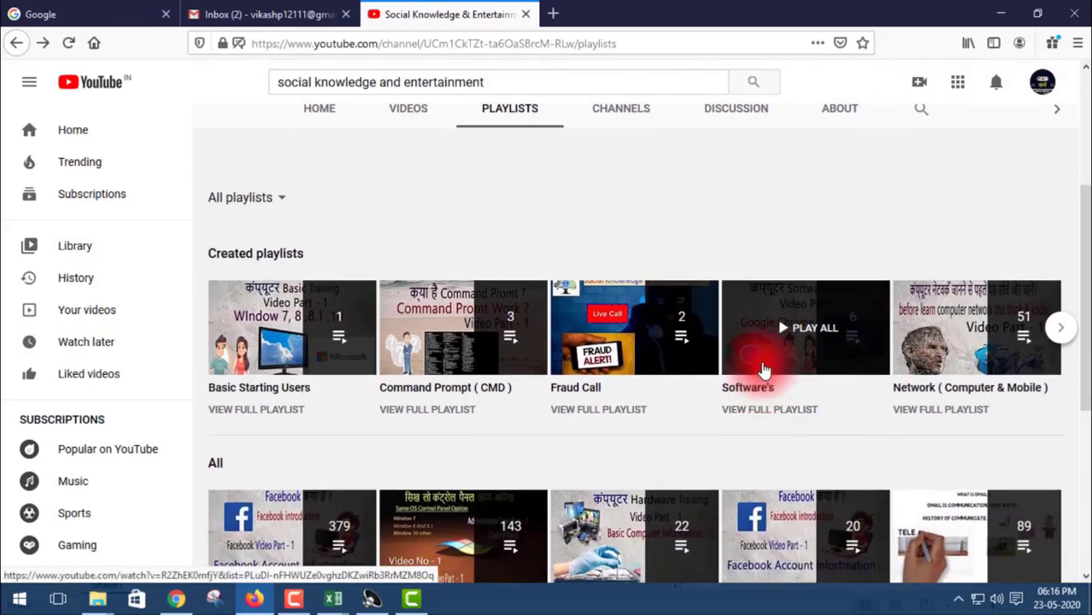
pyautogui.scroll(-1, 766, 370)
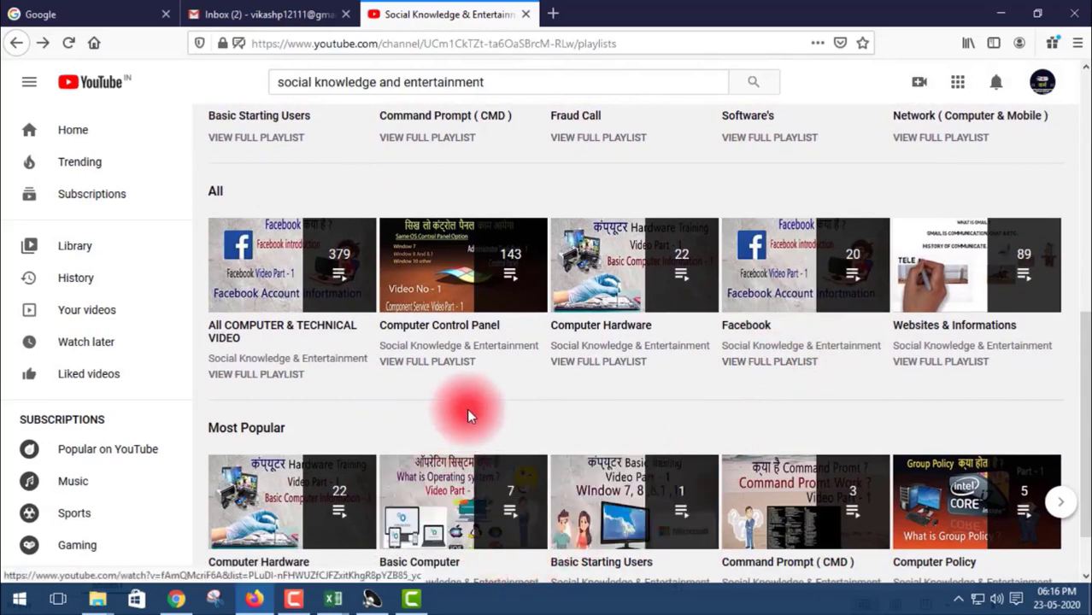
pyautogui.scroll(-1, 661, 382)
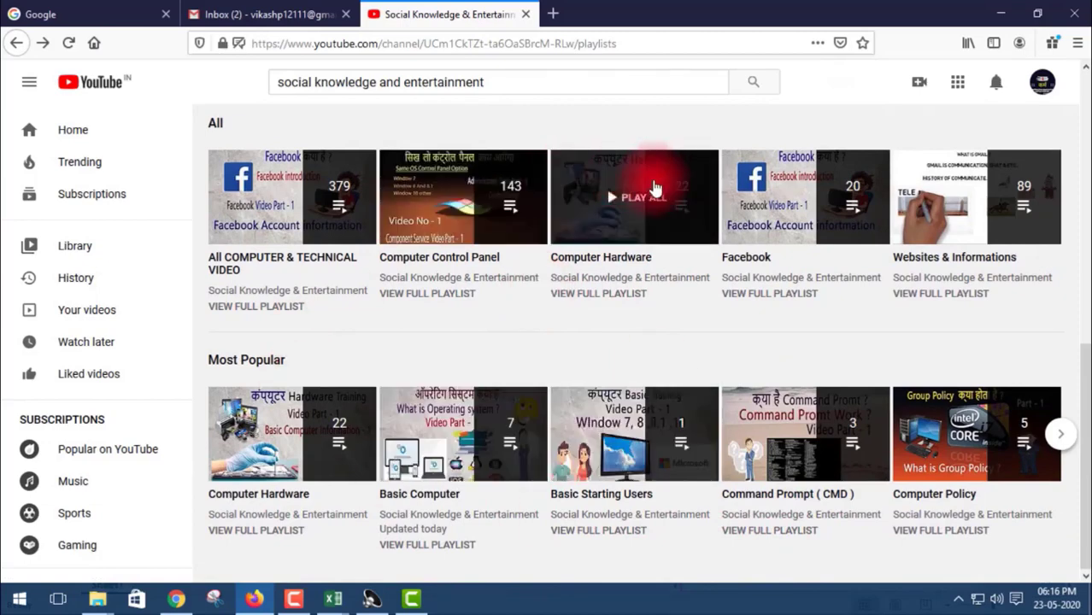
# Open the Websites & Informations playlist, look through its video list, return to the playlists and close the mini player
pyautogui.click(979, 217)
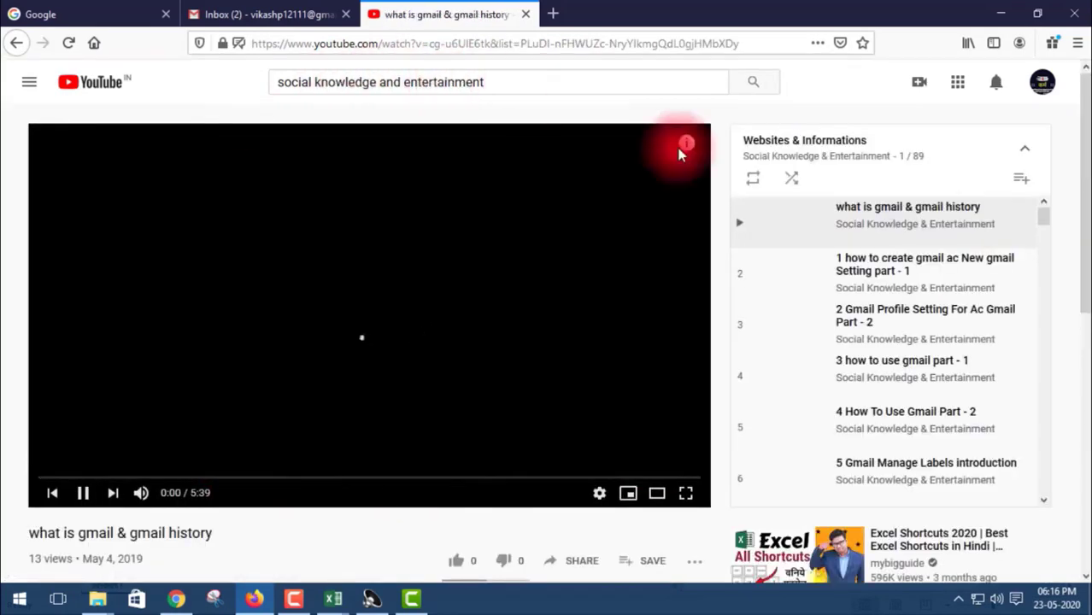
pyautogui.scroll(-8, 823, 285)
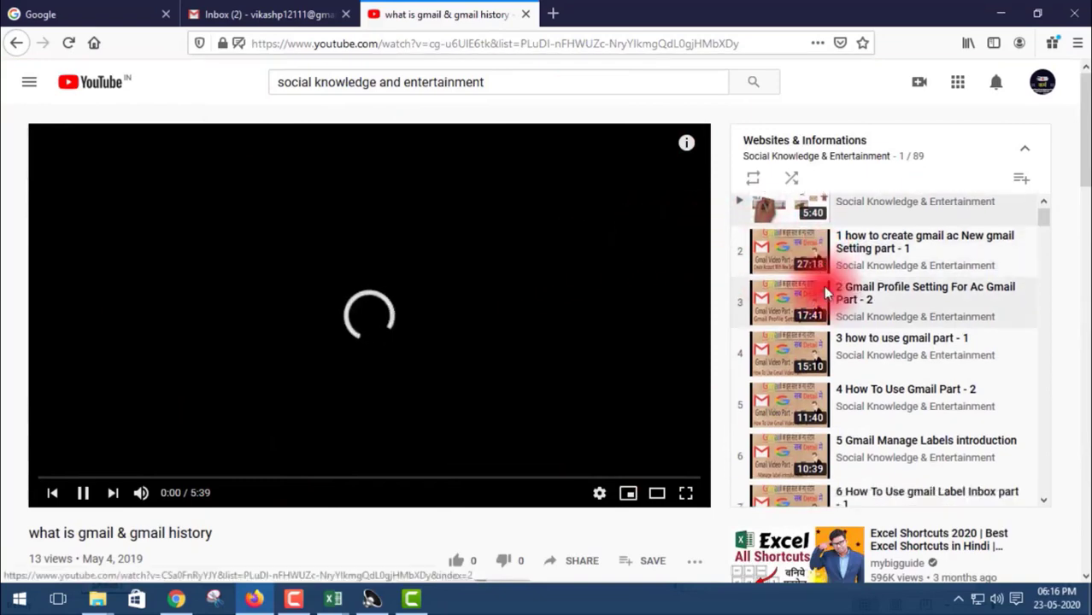
pyautogui.scroll(-5, 823, 285)
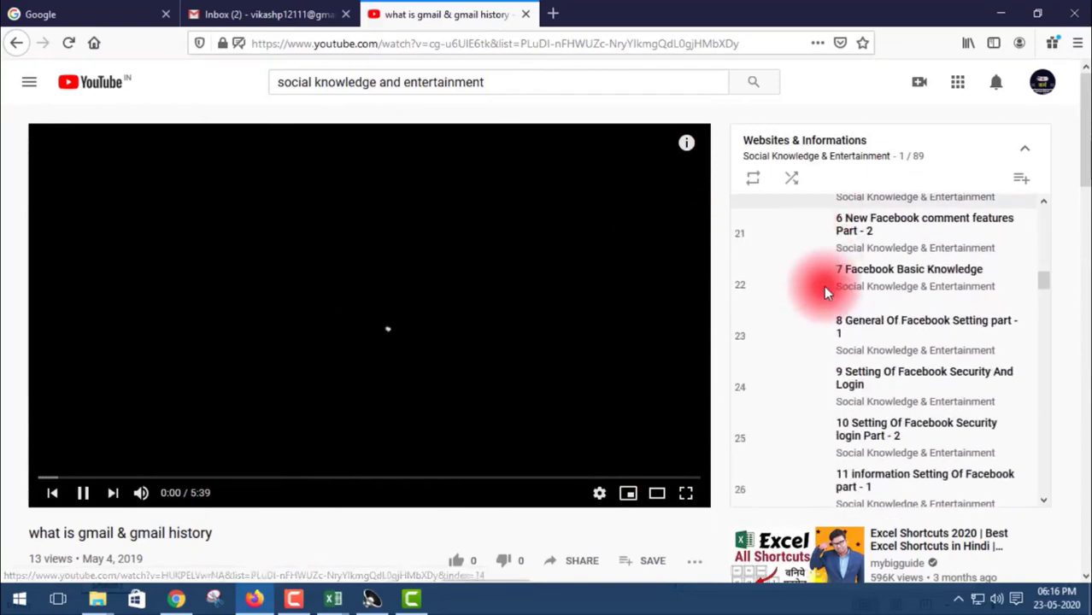
pyautogui.scroll(-8, 842, 314)
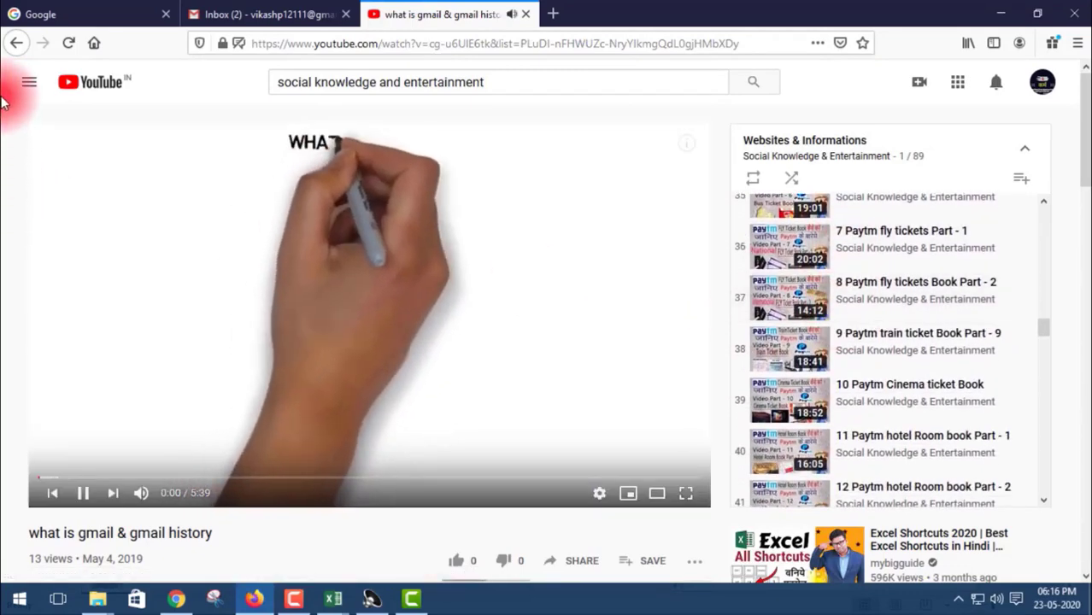
pyautogui.click(22, 48)
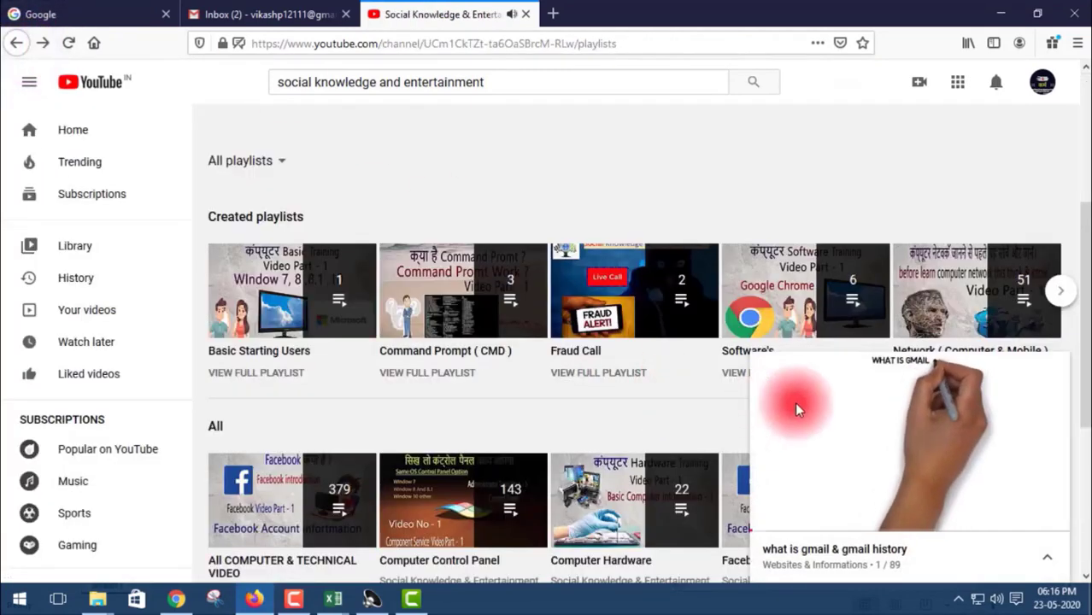
pyautogui.click(1056, 374)
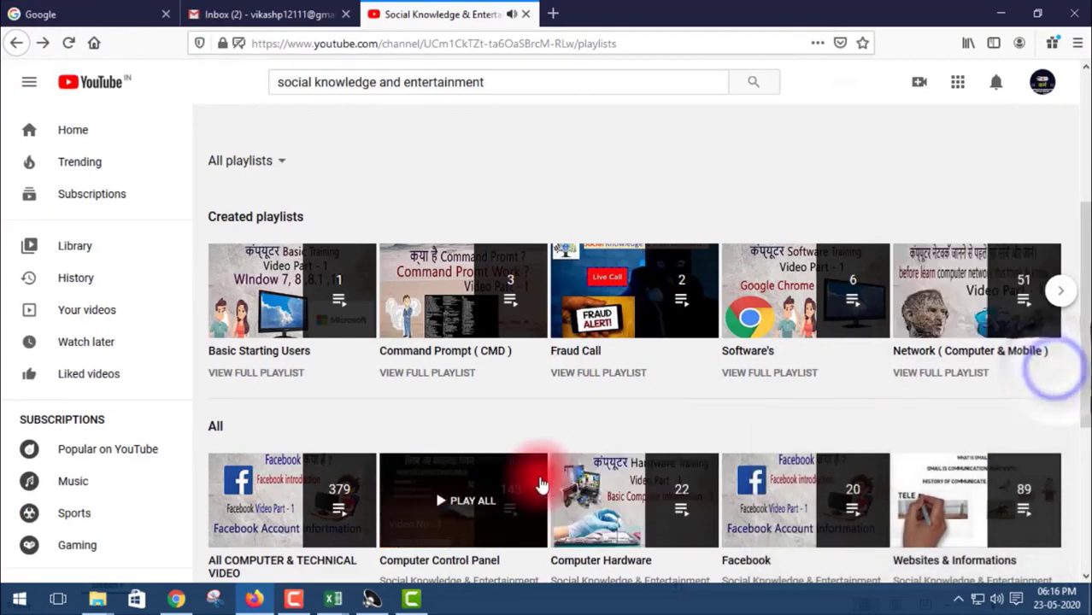
# Open the Computer Control Panel playlist, look through its video list and return to the channel's playlists
pyautogui.scroll(-3, 444, 335)
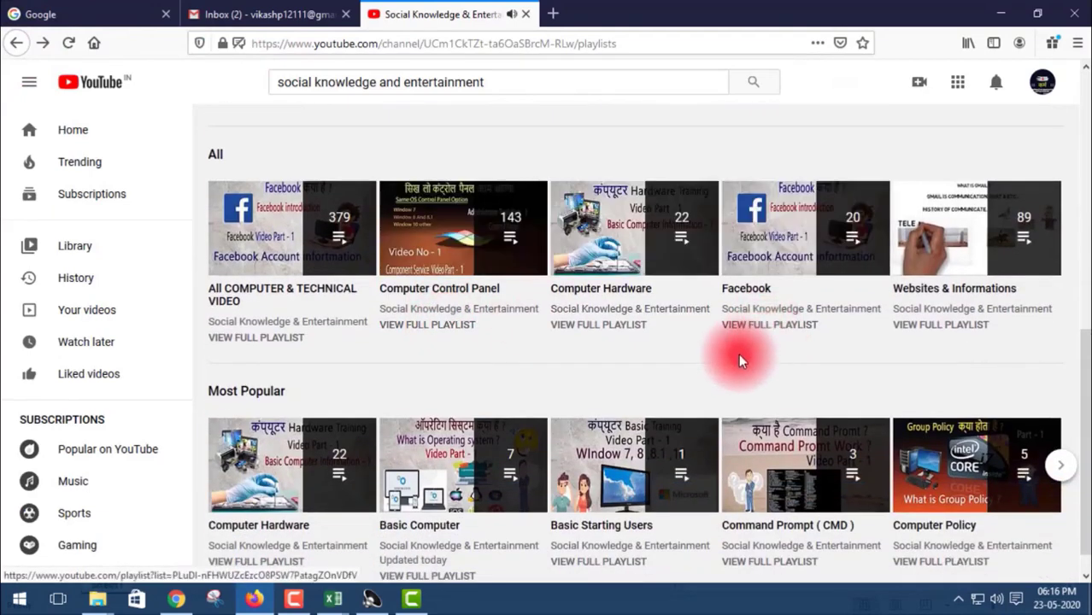
pyautogui.scroll(-1, 726, 336)
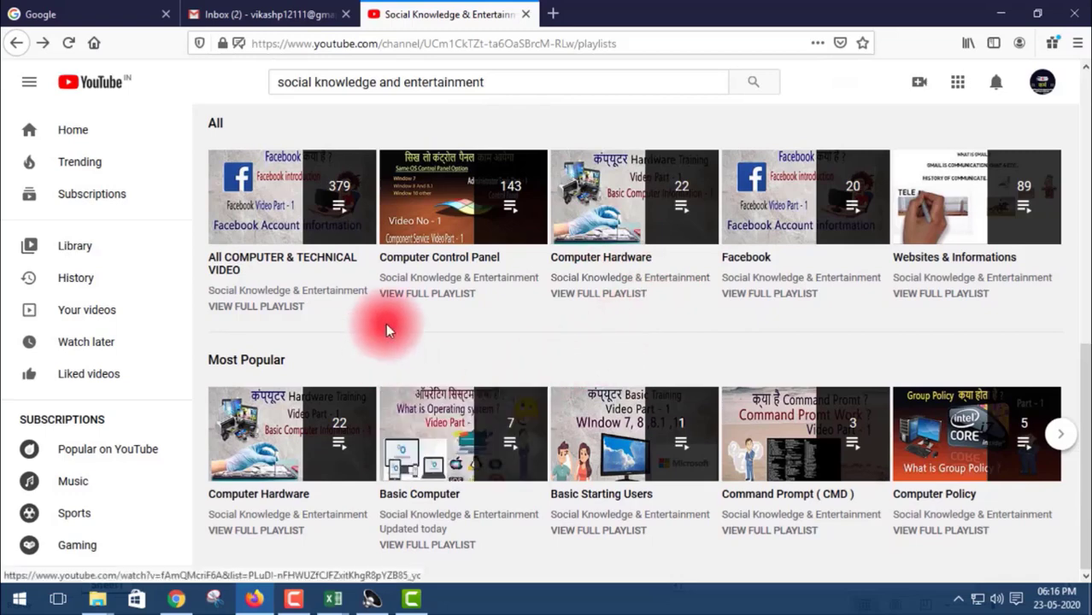
pyautogui.scroll(1, 432, 316)
pyautogui.scroll(1, 432, 313)
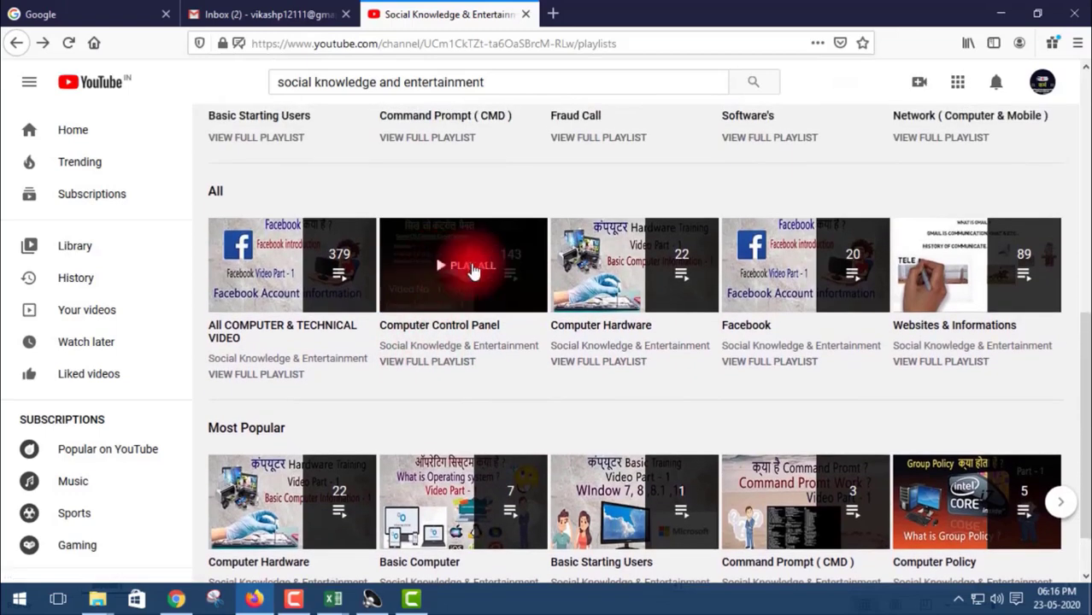
pyautogui.click(459, 328)
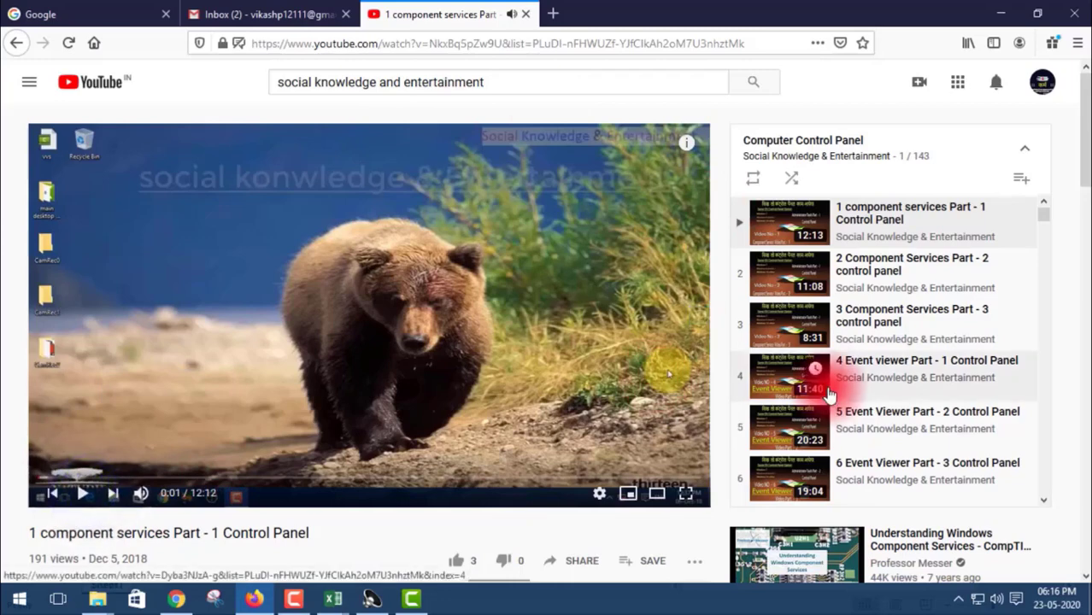
pyautogui.scroll(-10, 852, 317)
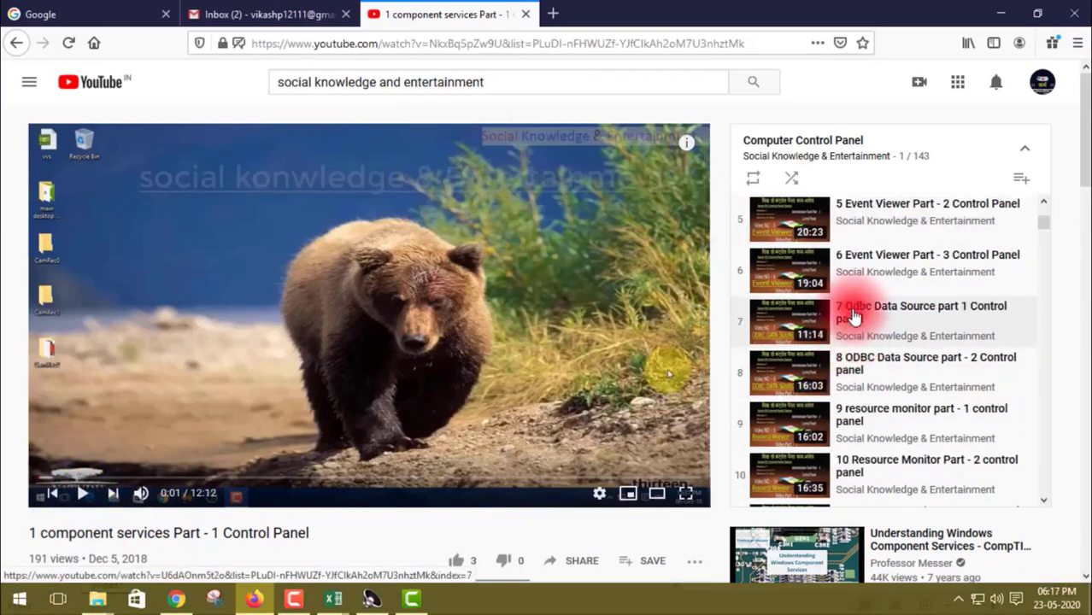
pyautogui.scroll(-6, 849, 308)
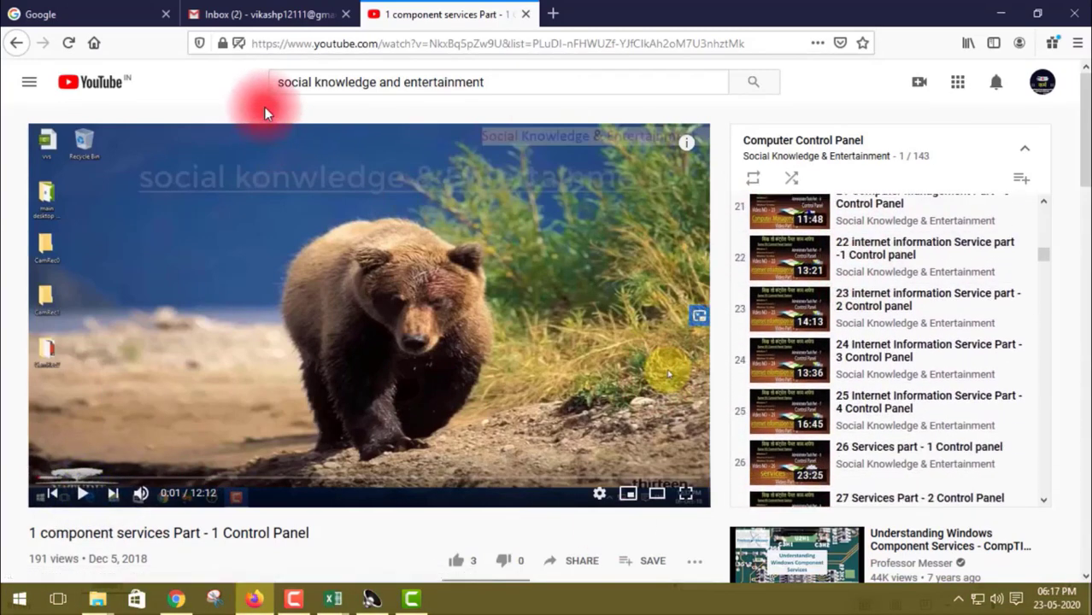
pyautogui.click(14, 47)
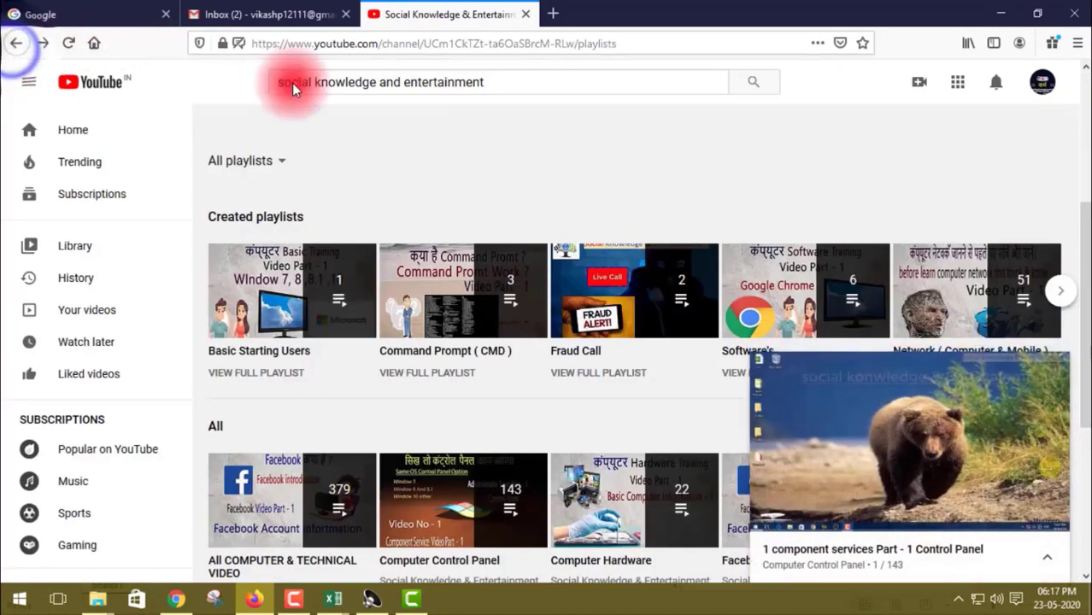
# Close the mini player, open the Network ( Computer & Mobile ) playlist from Created playlists and pause its first video
pyautogui.click(1054, 374)
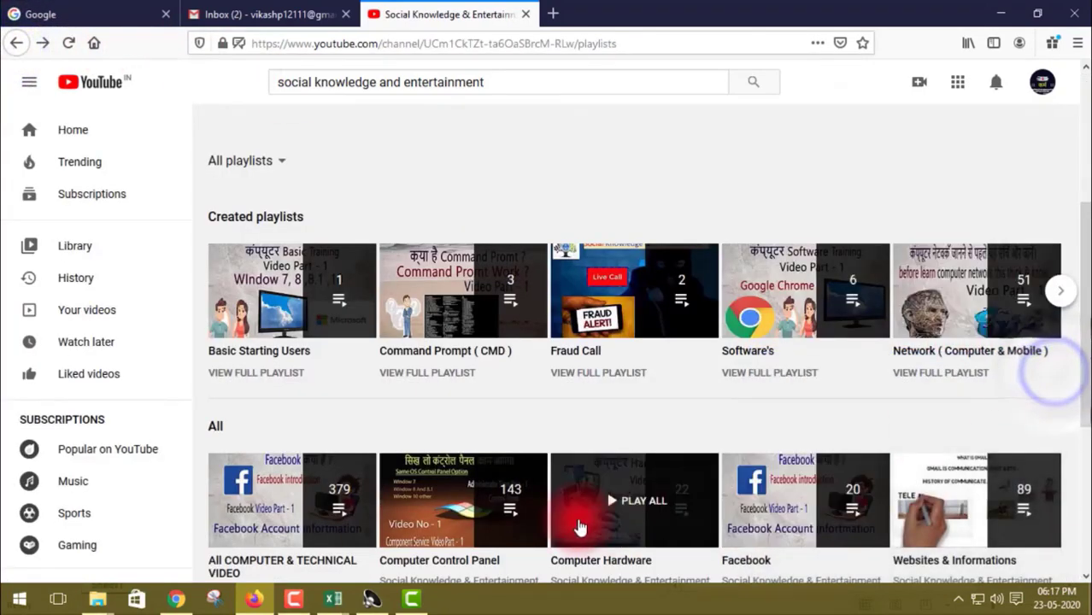
pyautogui.scroll(-3, 568, 409)
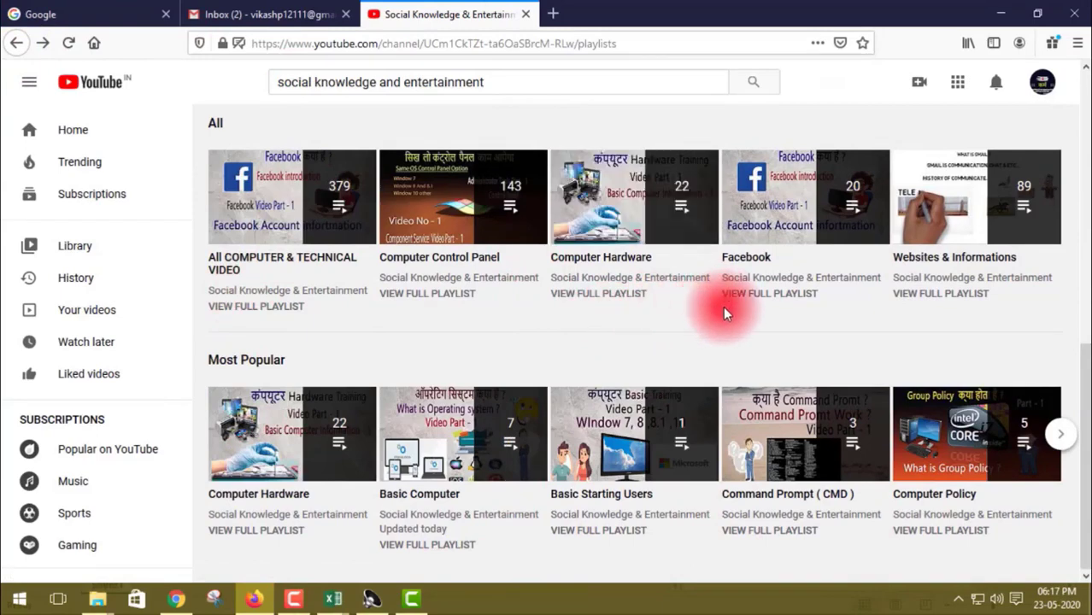
pyautogui.scroll(3, 624, 487)
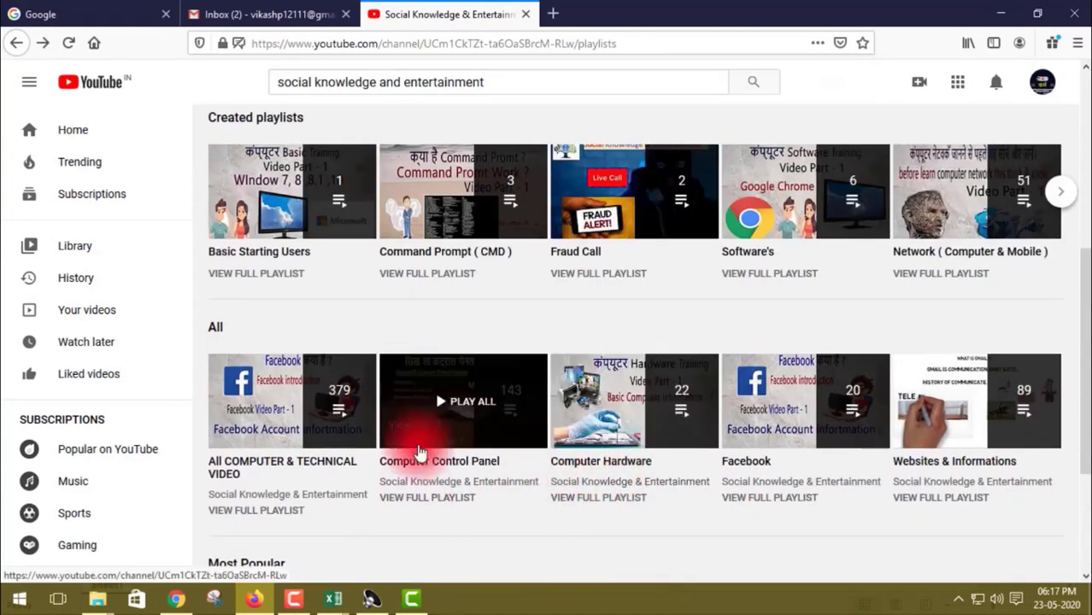
pyautogui.click(952, 213)
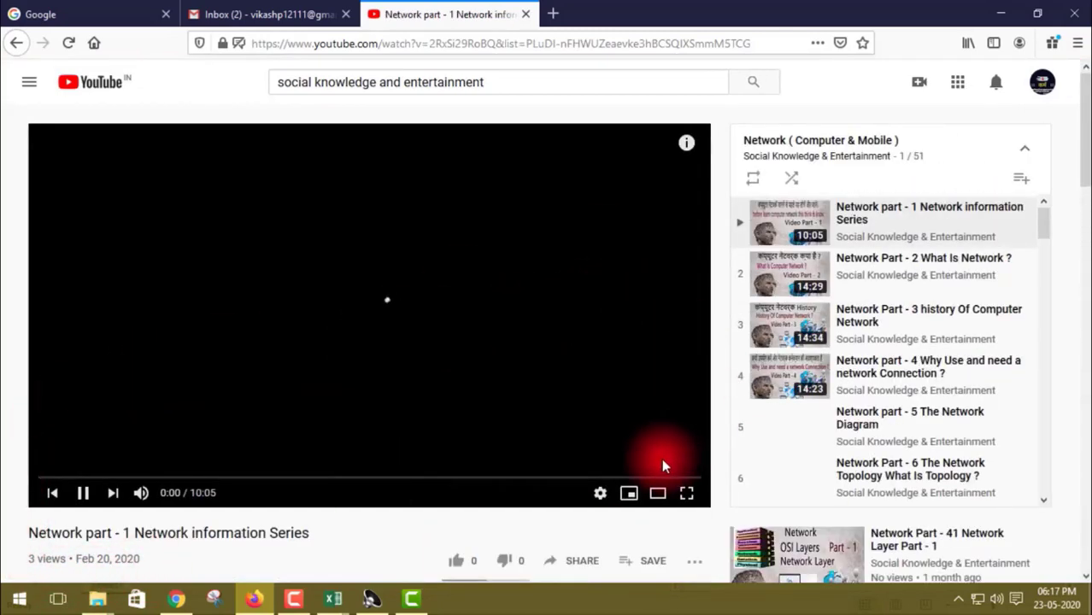
pyautogui.scroll(-3, 893, 350)
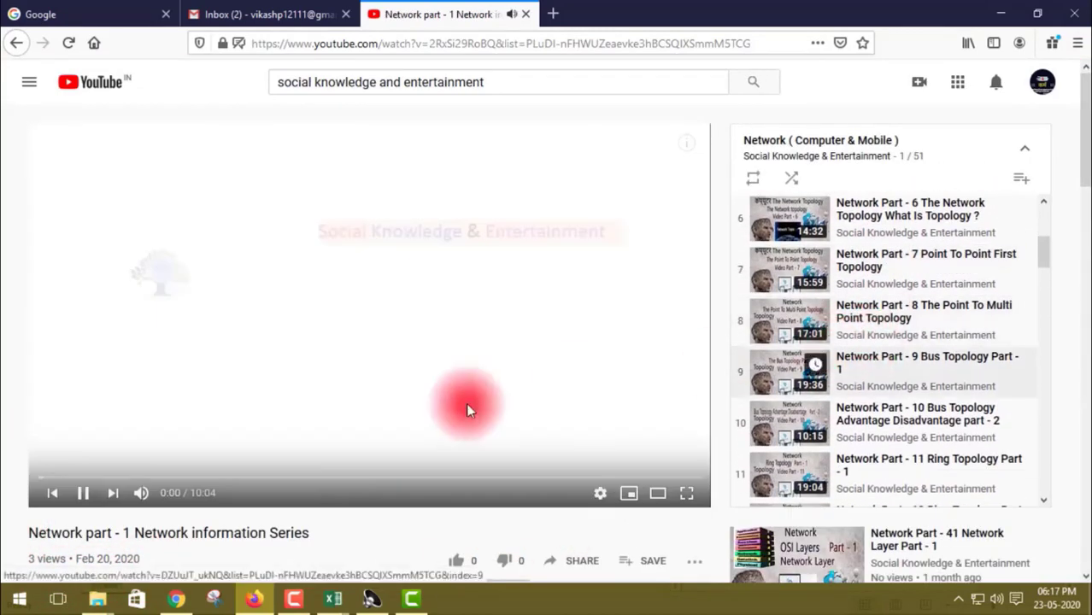
pyautogui.click(83, 493)
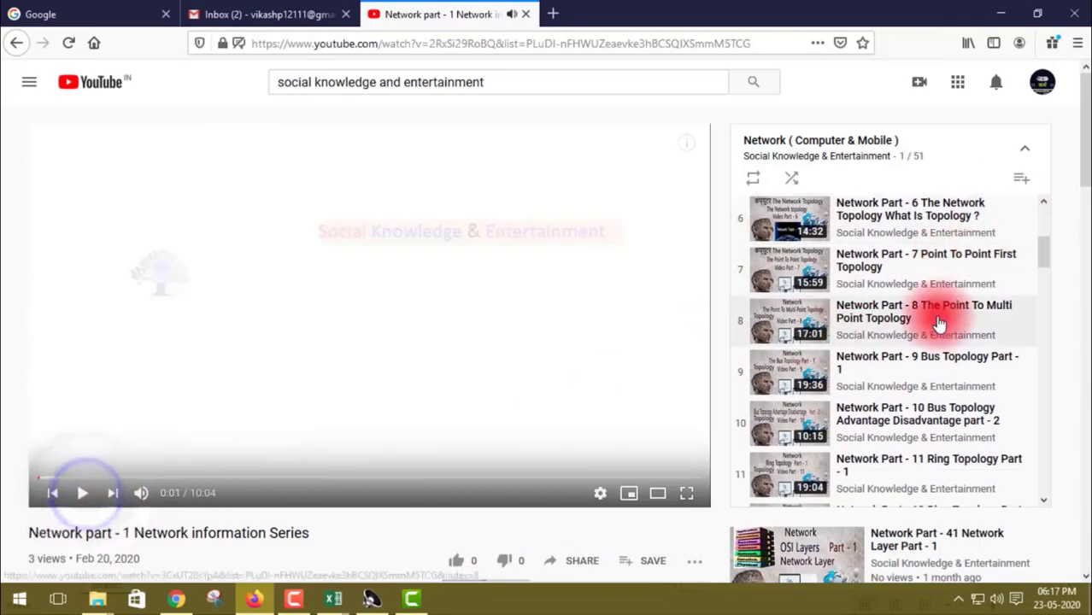
# Look through the Network ( Computer & Mobile ) video list, return to the channel's playlists and close the mini player
pyautogui.scroll(-10, 939, 323)
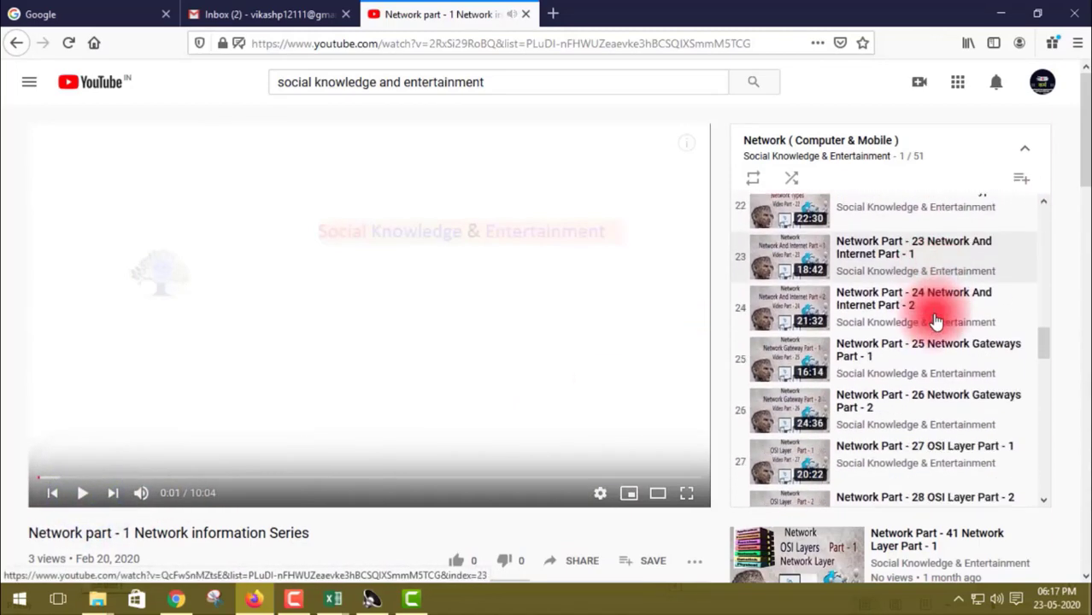
pyautogui.scroll(-4, 937, 321)
pyautogui.scroll(13, 937, 321)
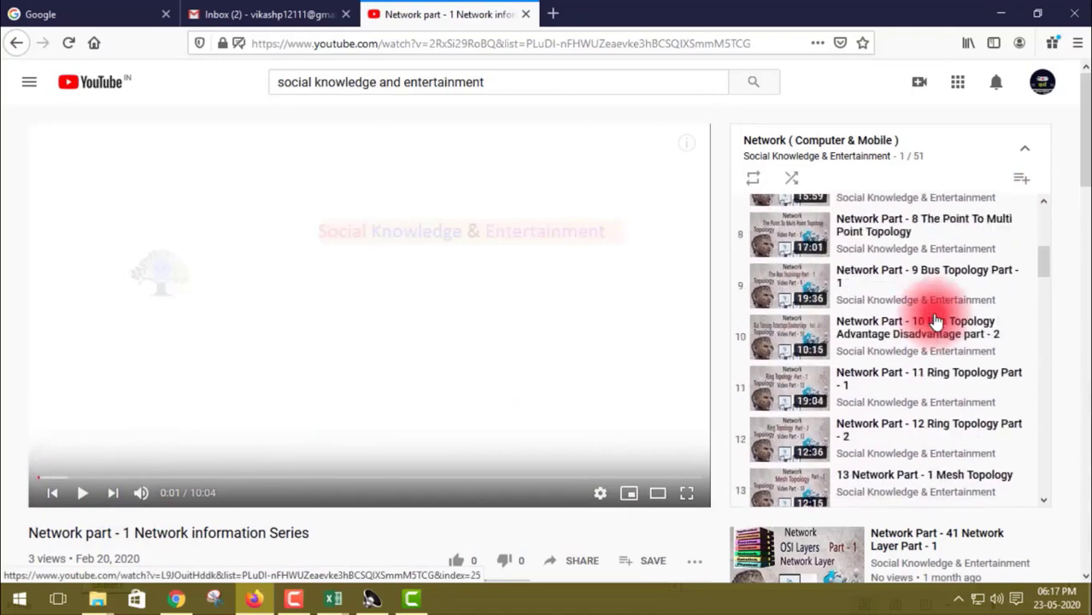
pyautogui.scroll(5, 937, 321)
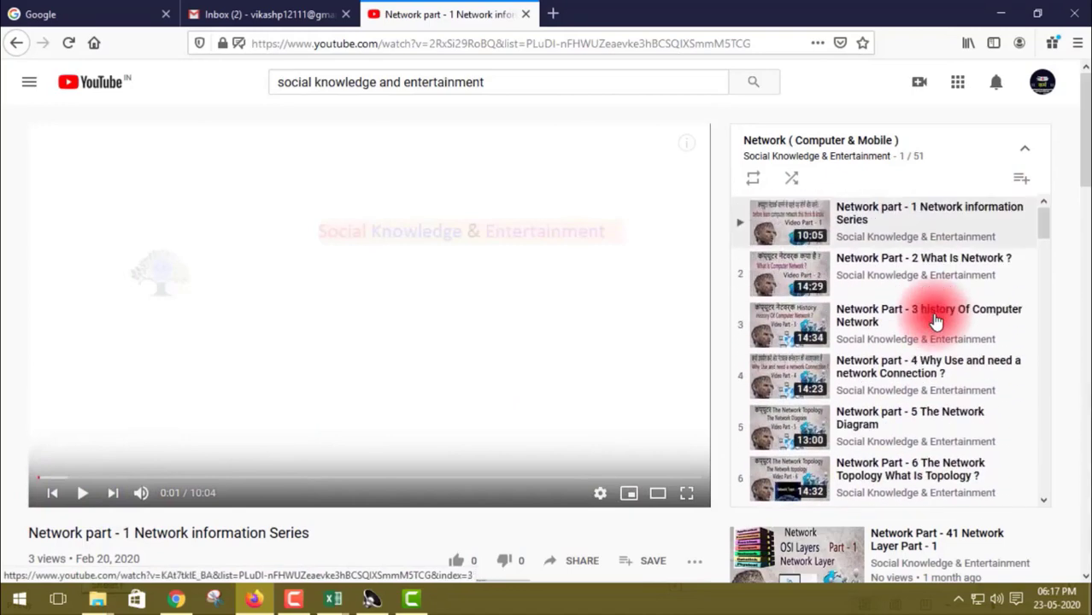
pyautogui.click(22, 47)
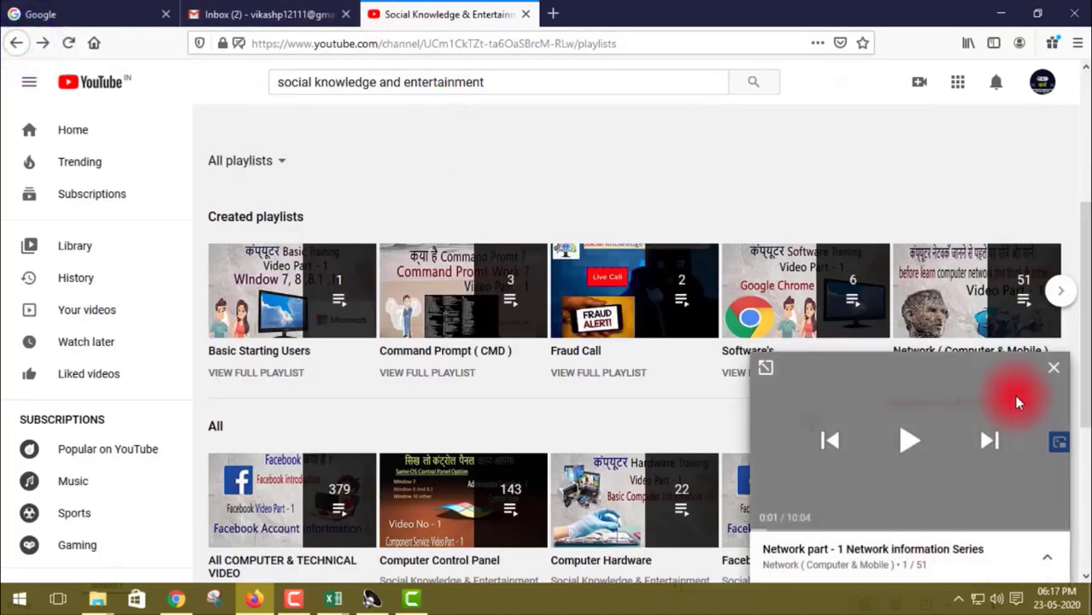
pyautogui.click(1058, 374)
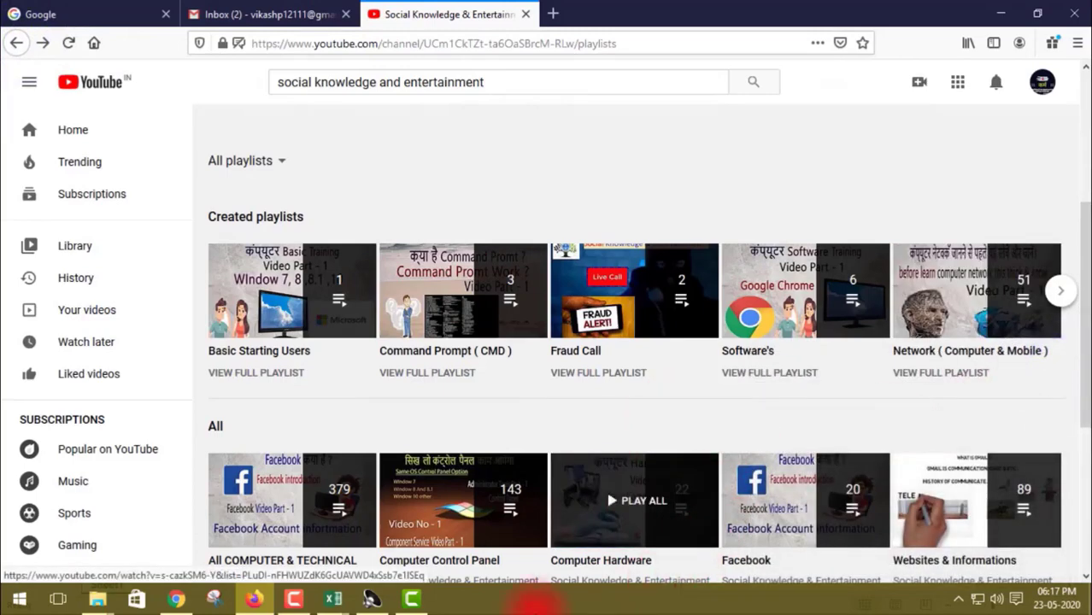
# Open the Computer Hardware playlist from Most Popular, look through its video list, return to the playlists and close the mini player
pyautogui.scroll(-4, 462, 430)
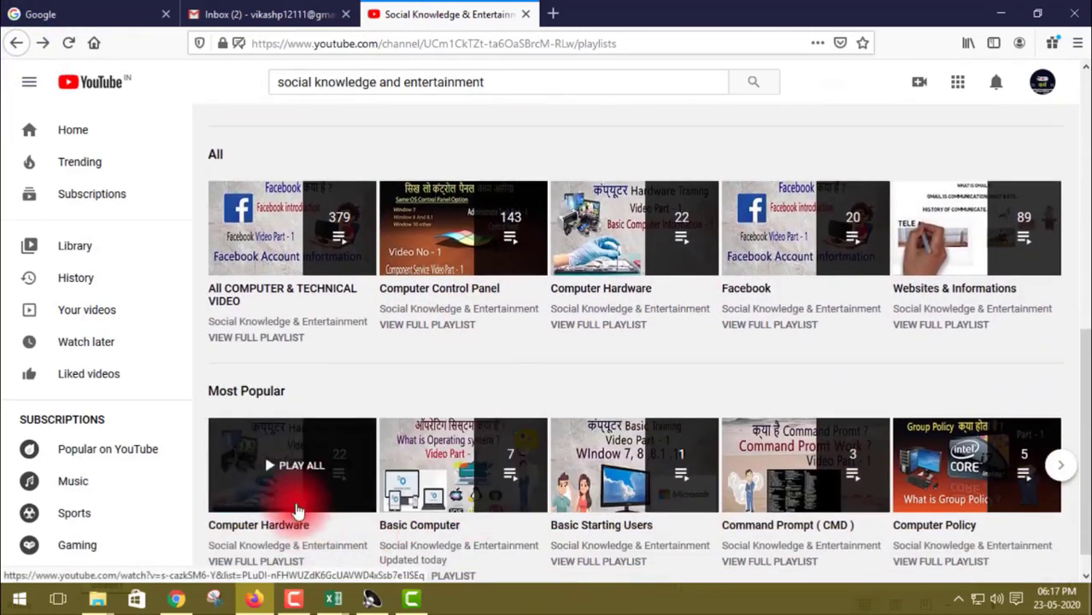
pyautogui.click(292, 475)
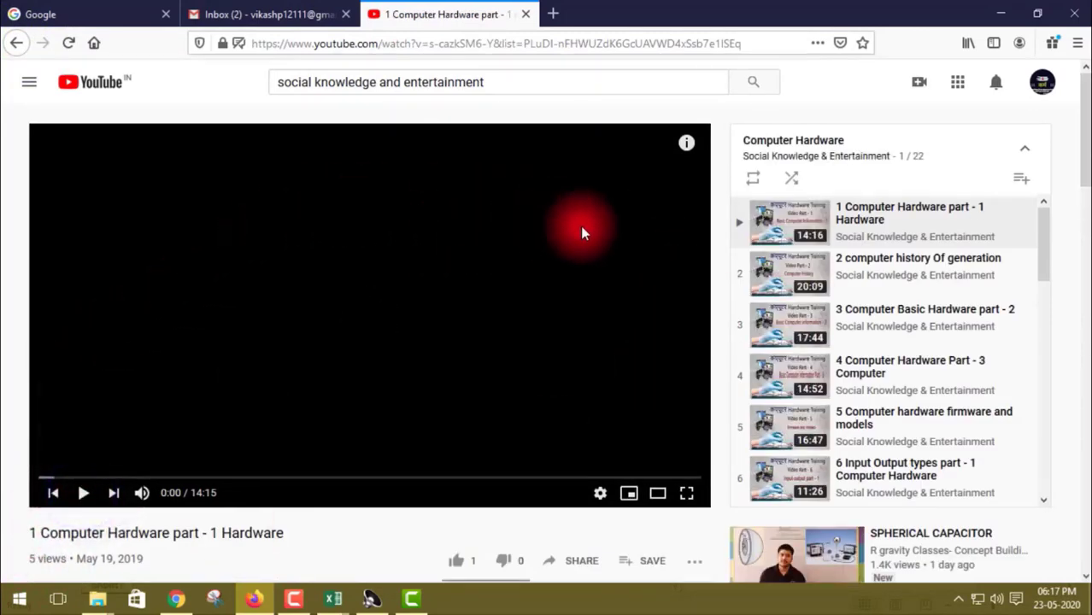
pyautogui.scroll(-8, 827, 368)
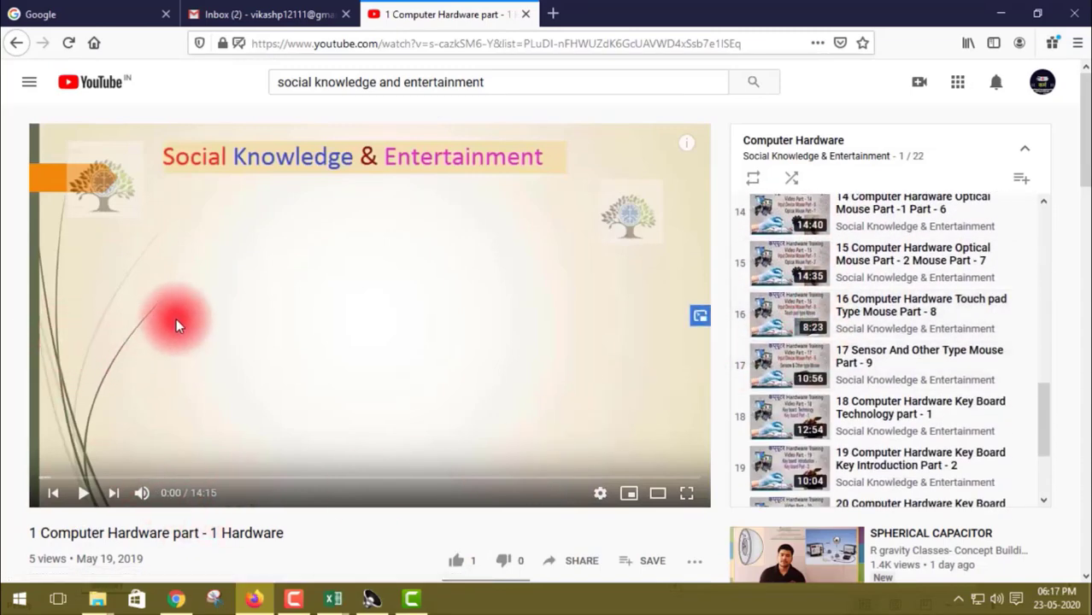
pyautogui.click(16, 51)
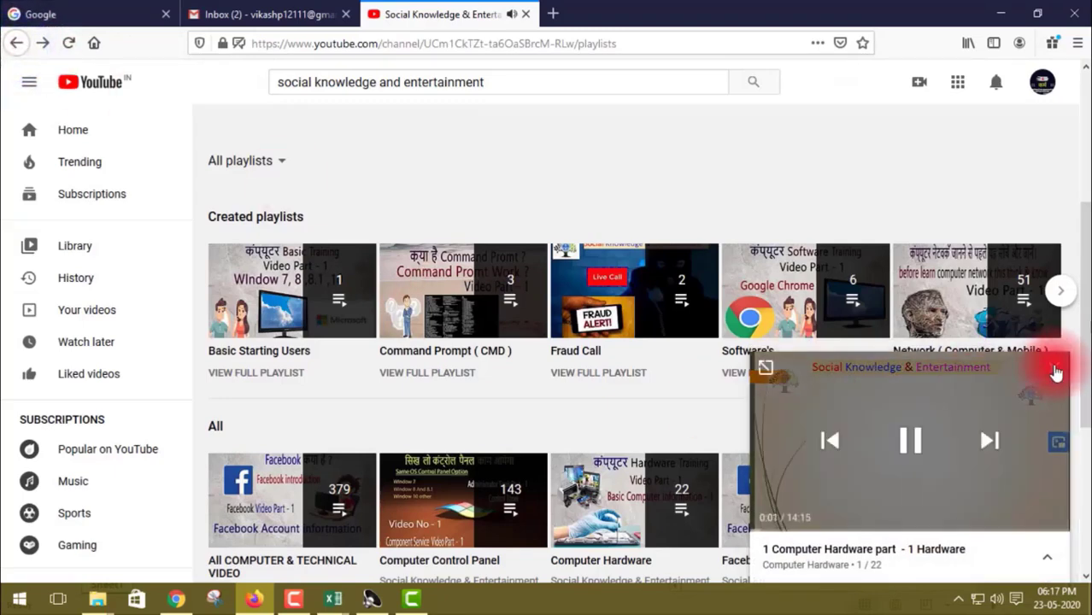
pyautogui.click(1049, 369)
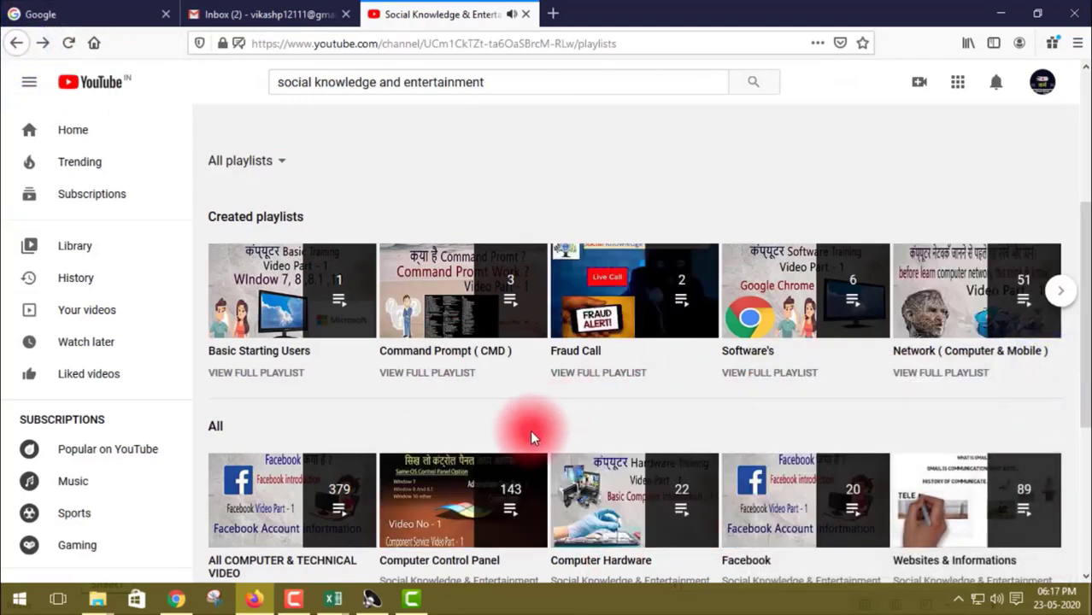